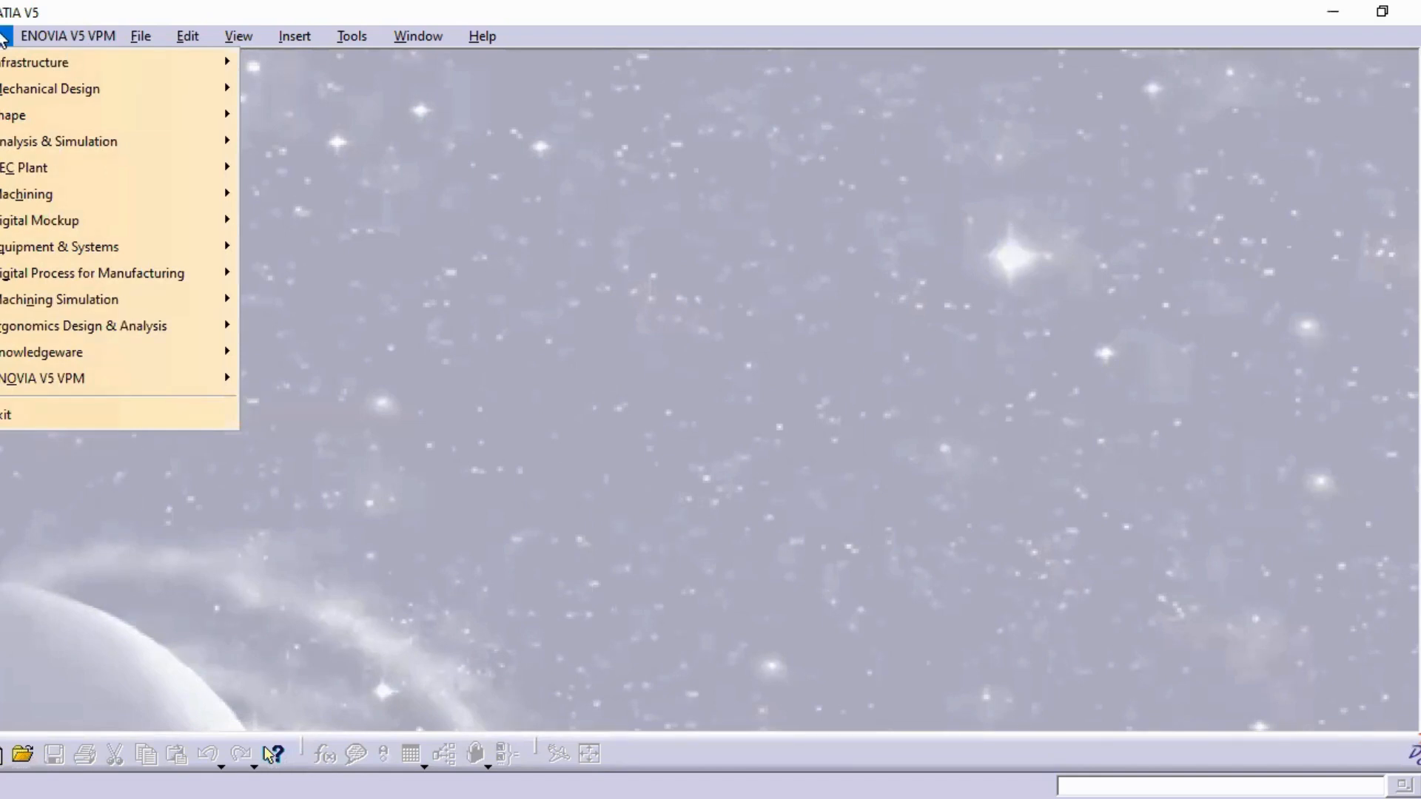
# Step: Create a new part named abc in the Part Design workbench
pyautogui.moveTo(27, 91)
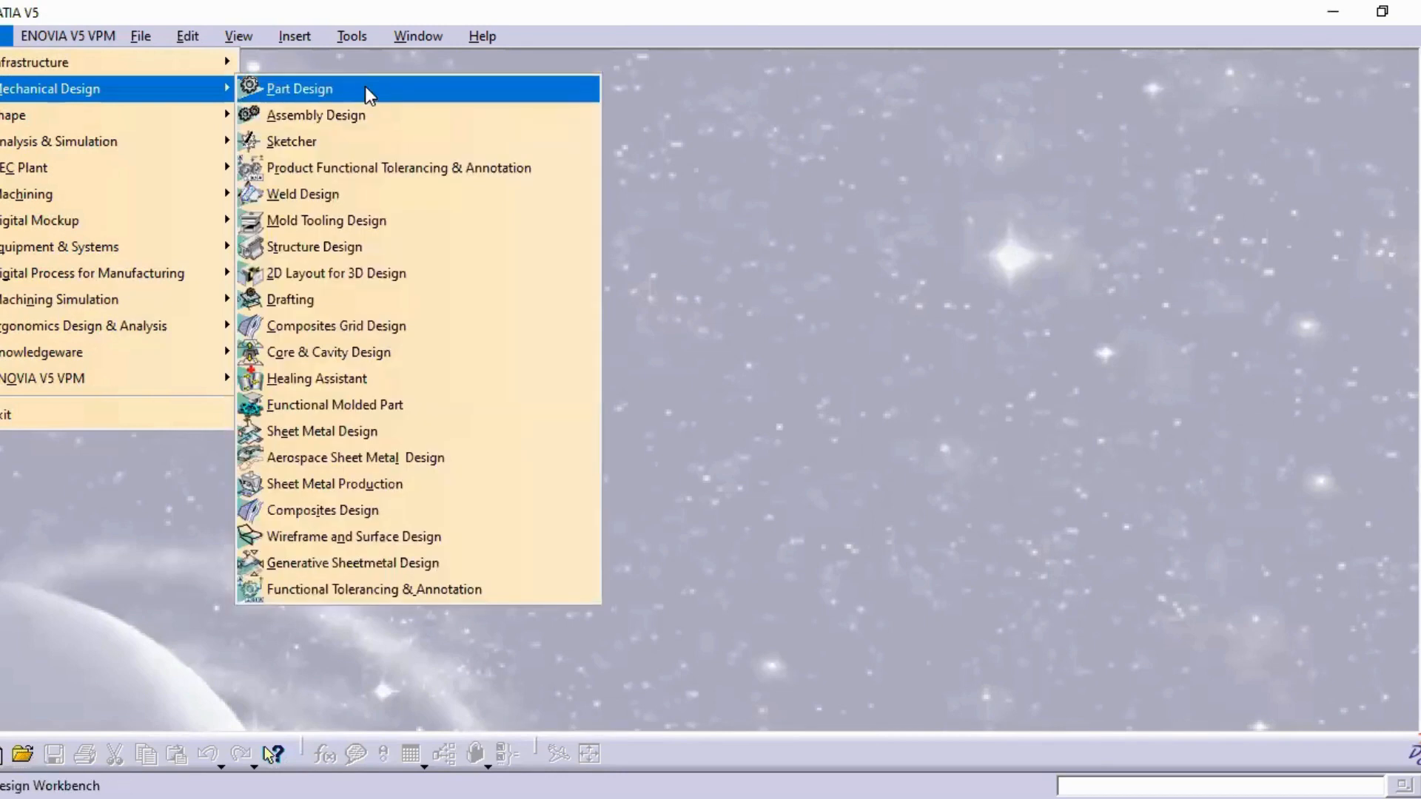
pyautogui.press('Return')
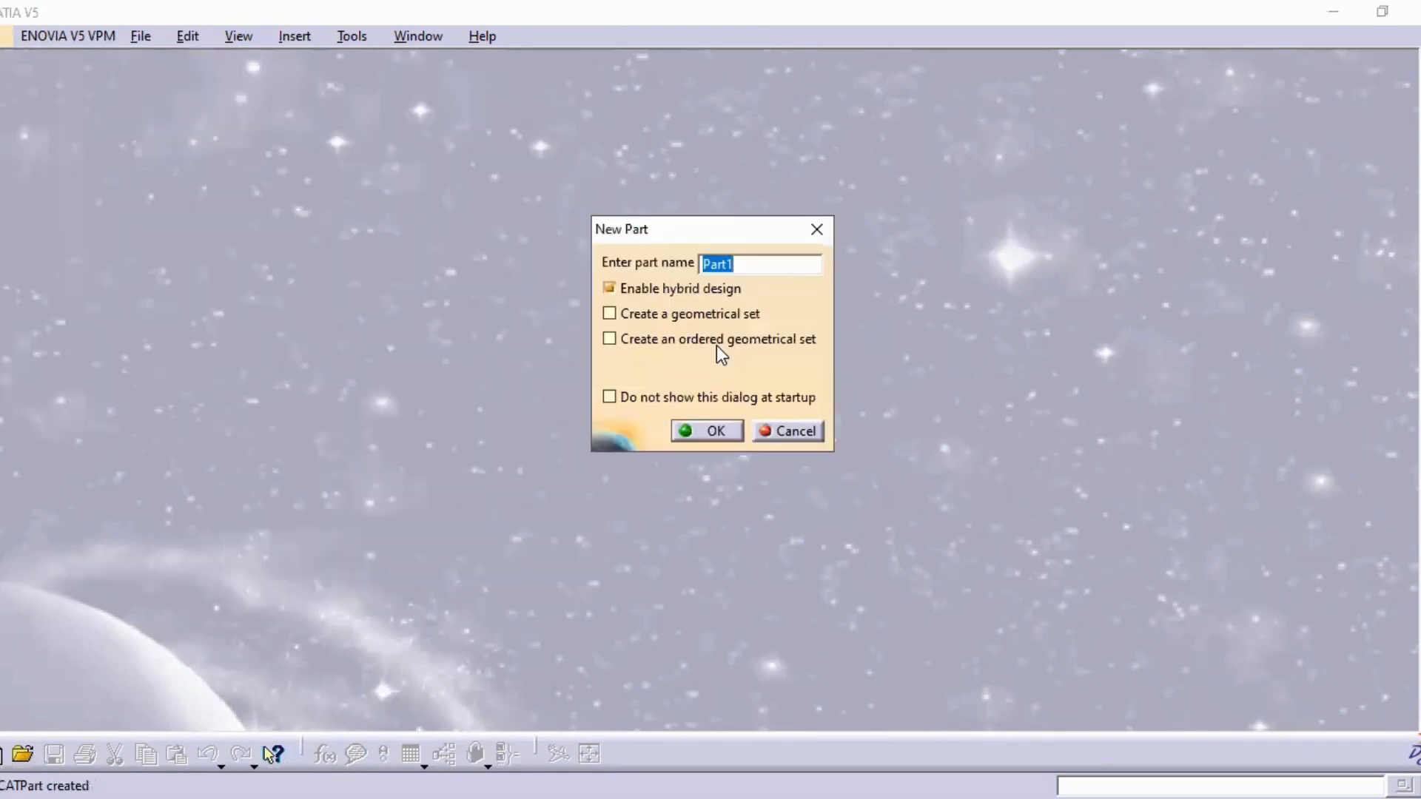
pyautogui.write('abc')
pyautogui.click(713, 431)
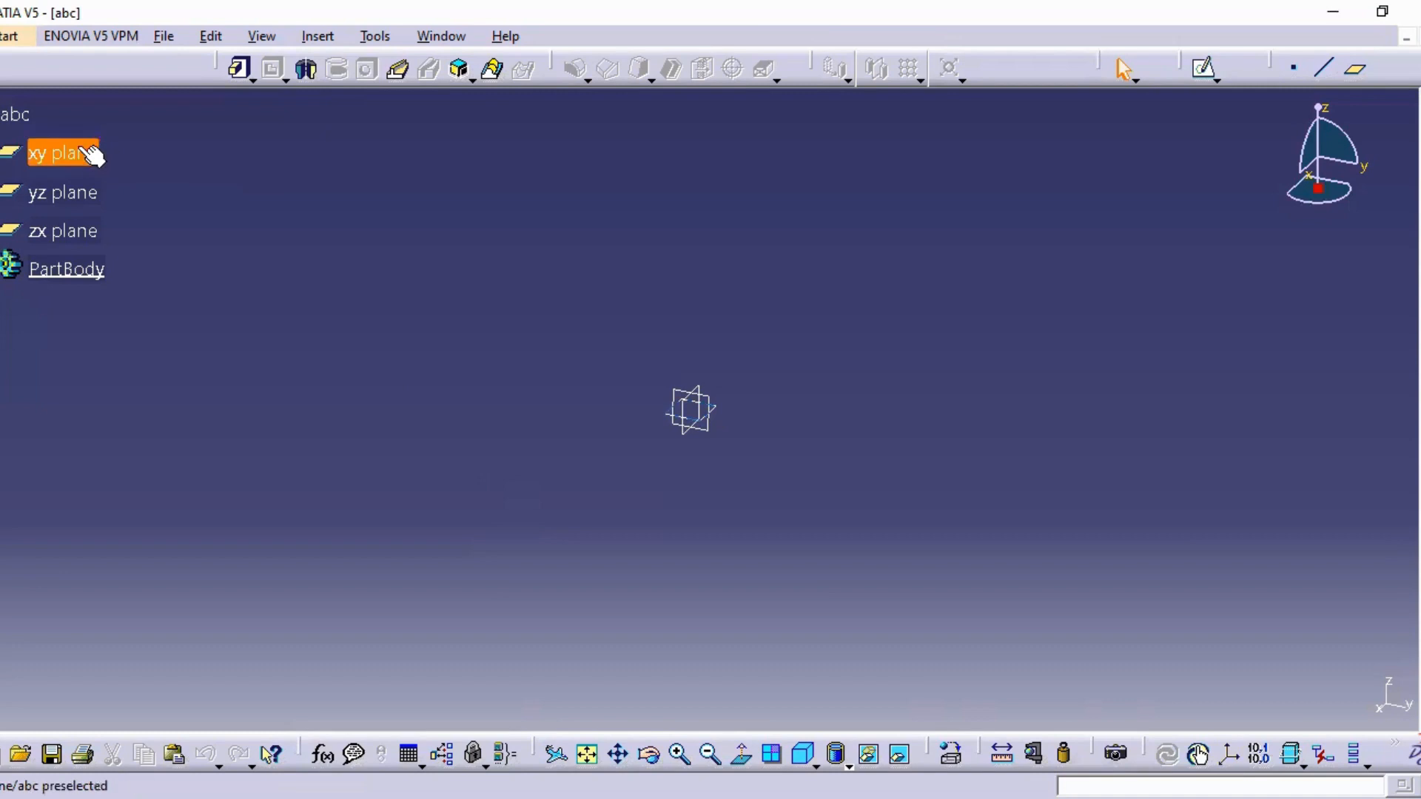
# Step: Sketch a profile on the yz plane from the origin: about 33 mm up, 77 mm left, and 16 mm down
pyautogui.click(63, 196)
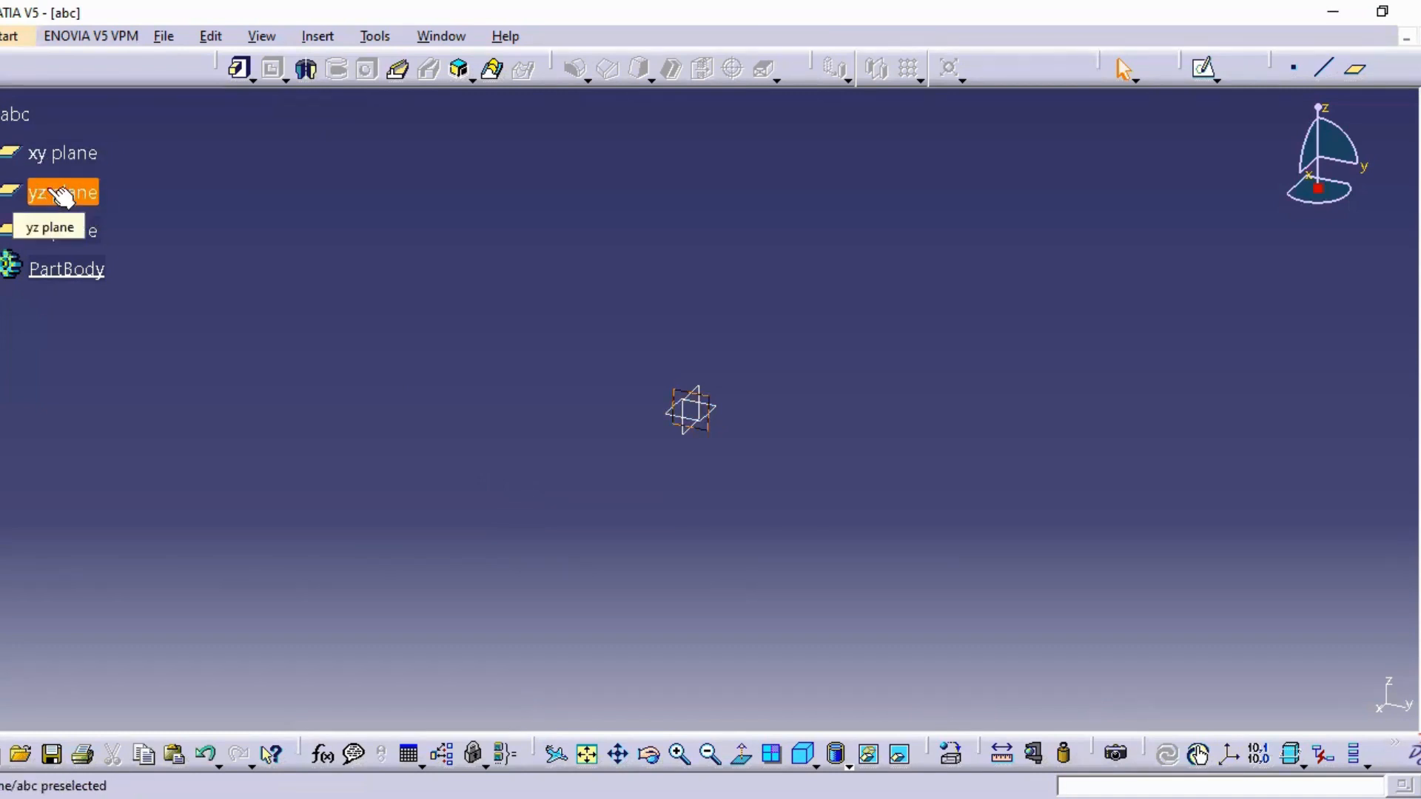
pyautogui.click(1204, 69)
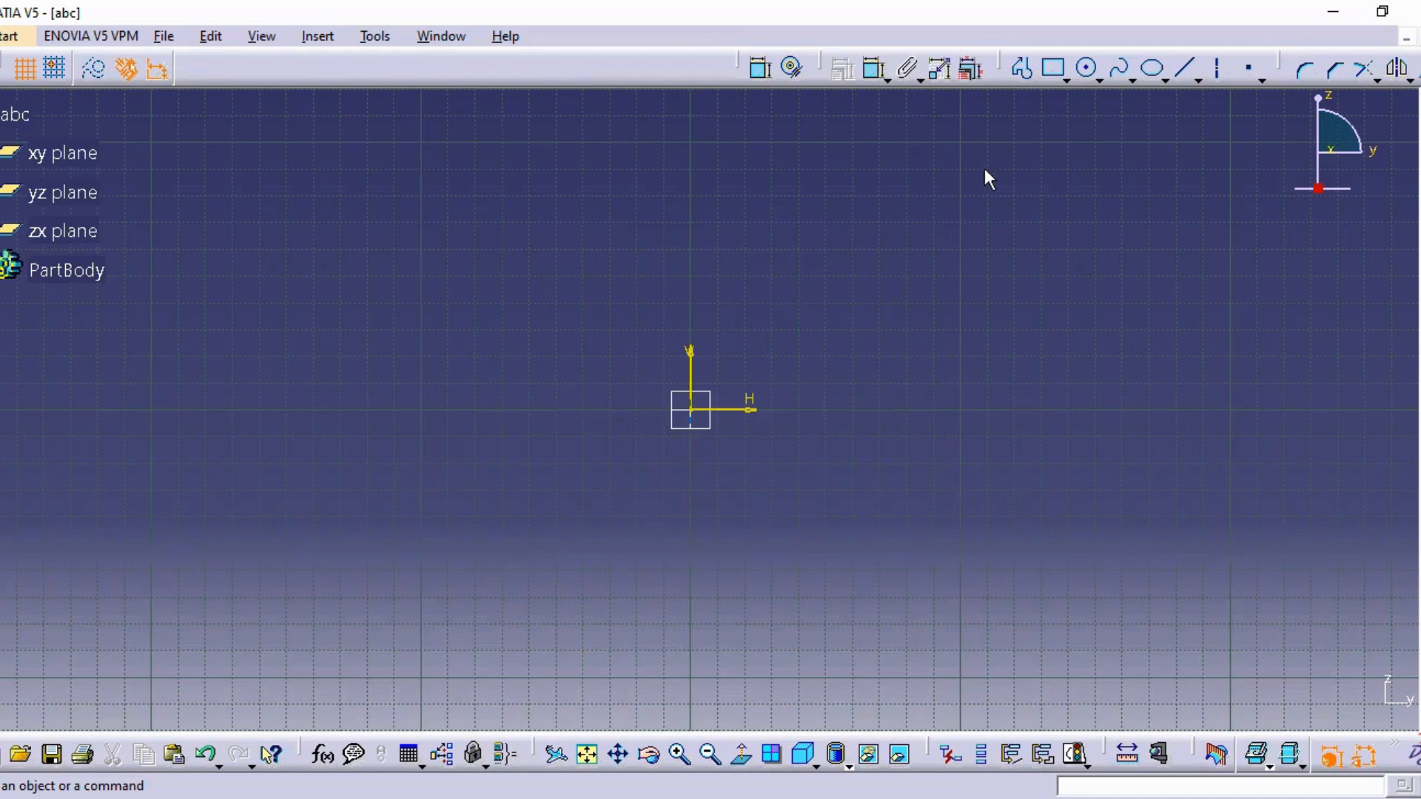
pyautogui.click(1021, 68)
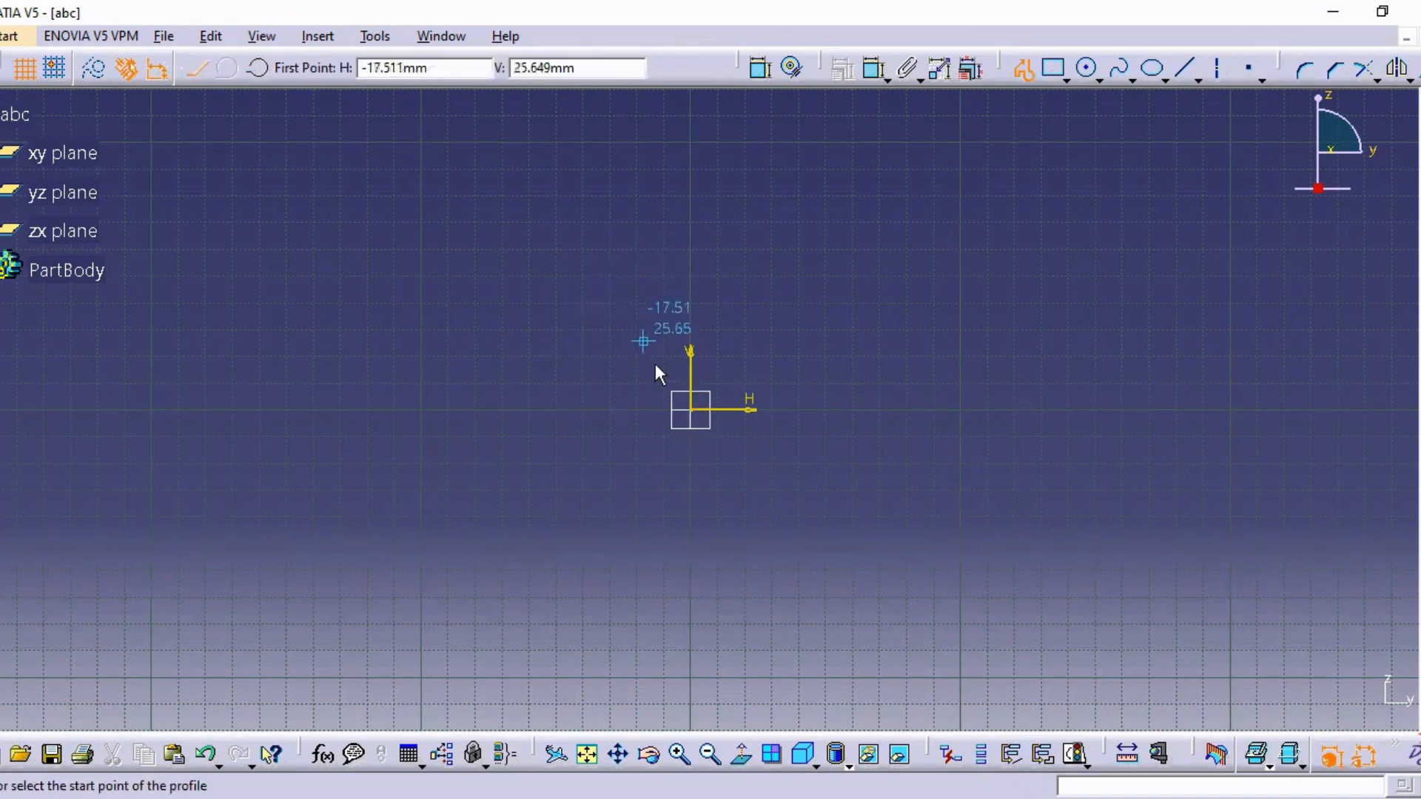
pyautogui.click(695, 413)
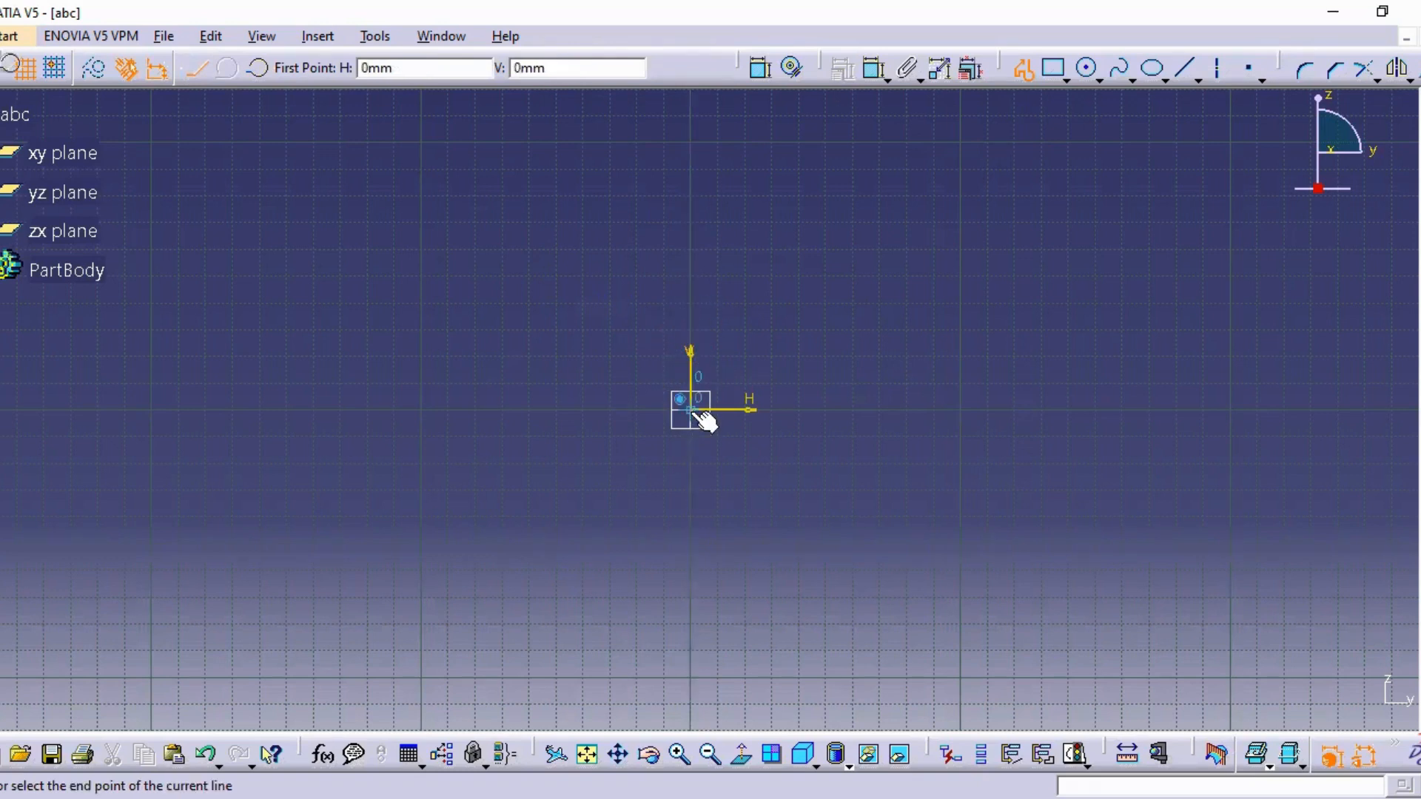
pyautogui.click(693, 322)
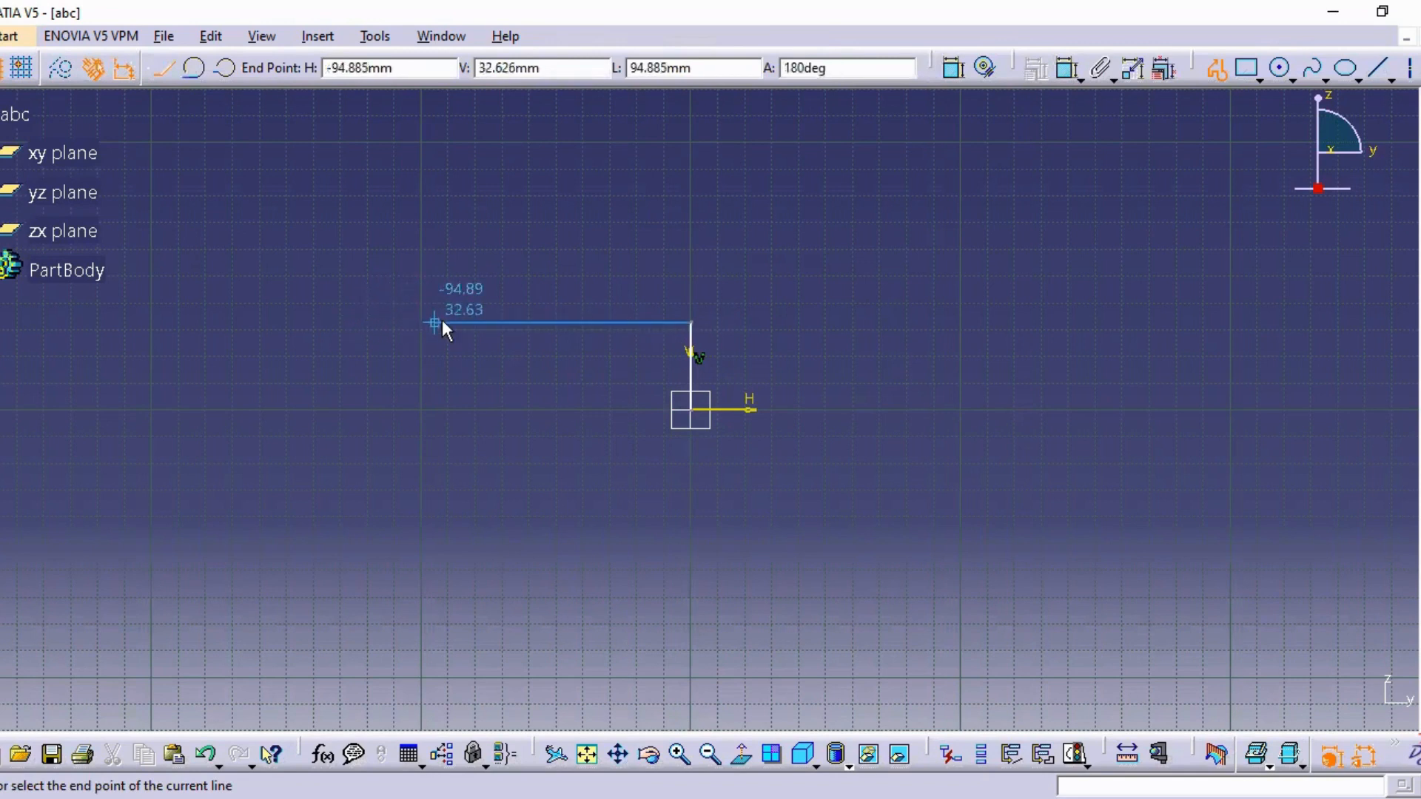
pyautogui.click(482, 323)
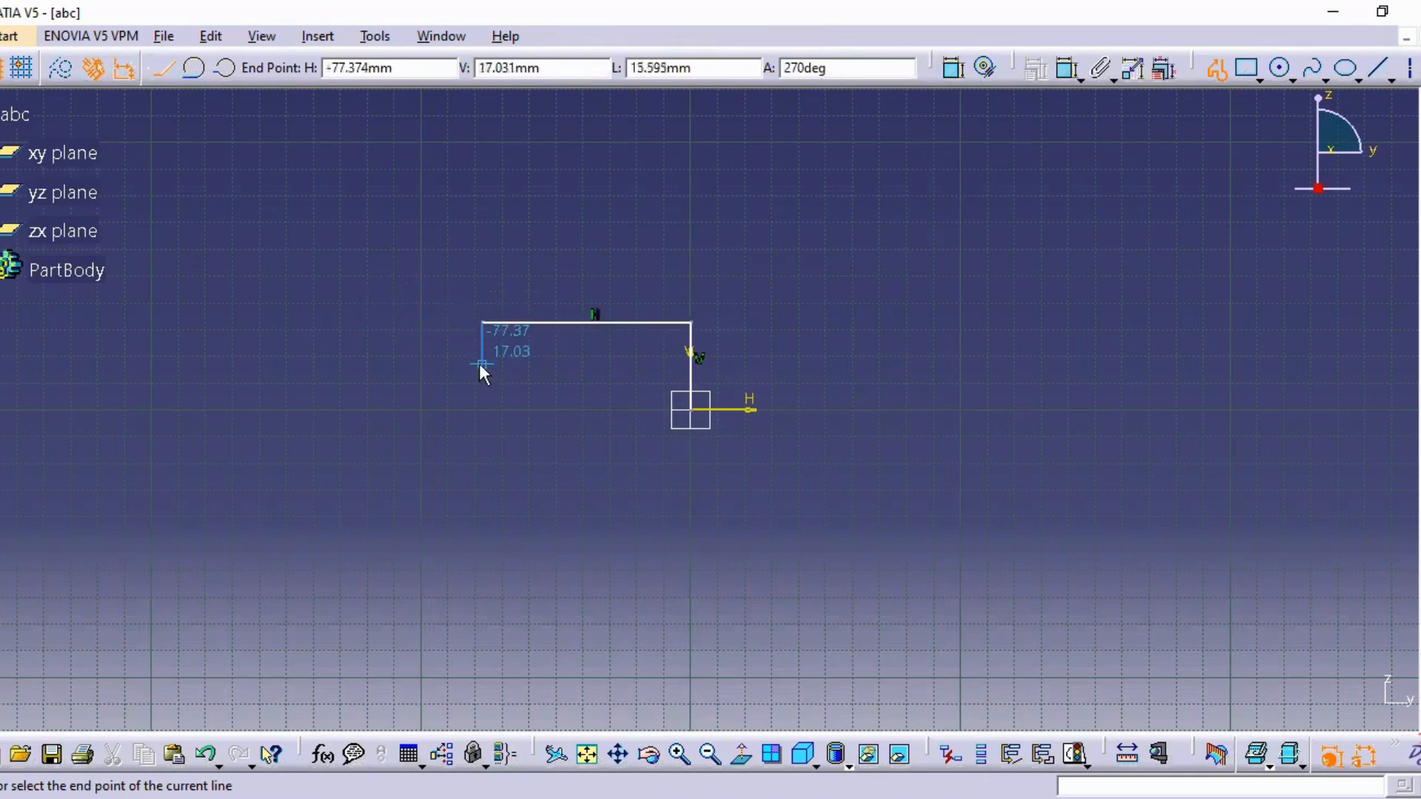
pyautogui.click(482, 363)
# Step: Continue the stepped profile left to about H -227 mm, bring it down to the horizontal axis, close it at the origin, and exit the sketch
pyautogui.click(356, 364)
pyautogui.click(352, 345)
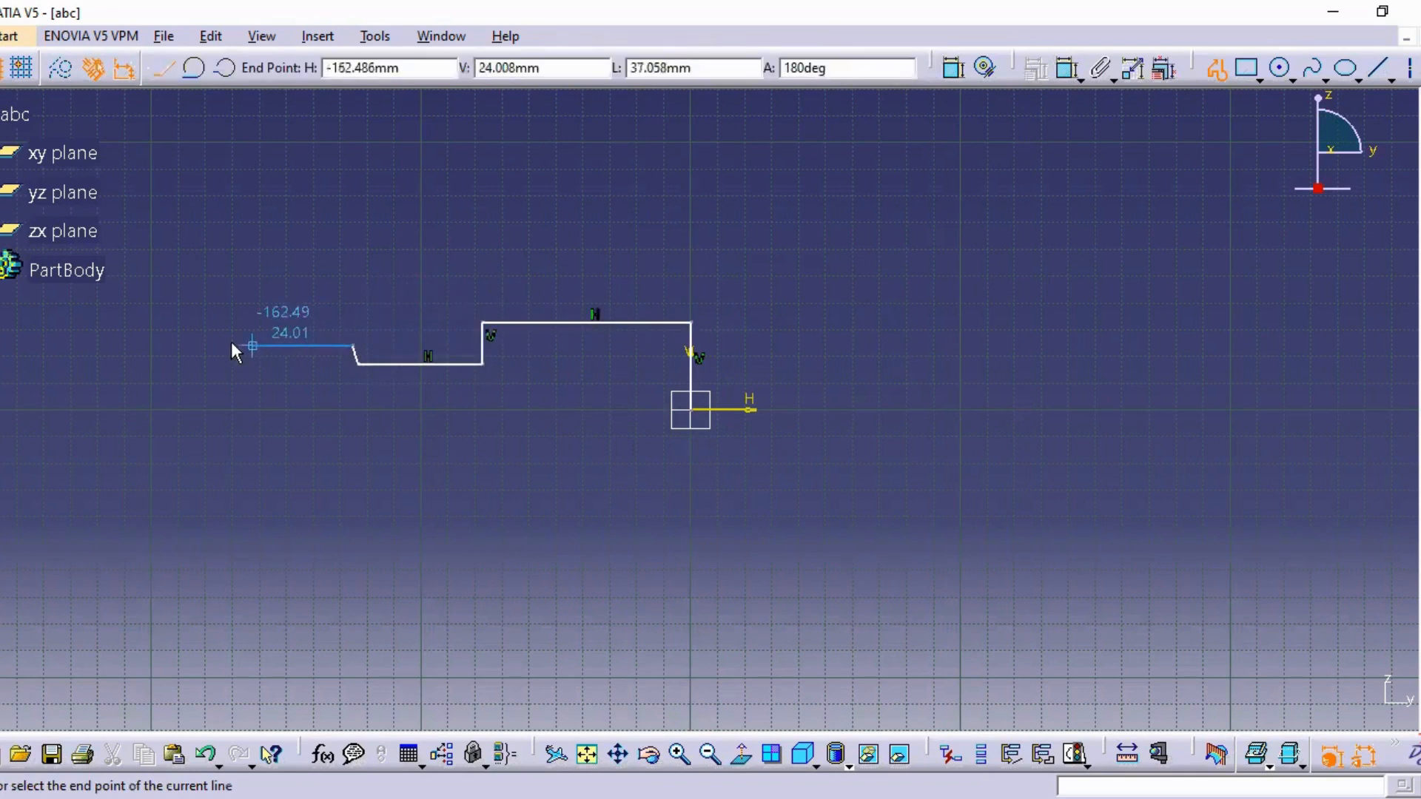
pyautogui.click(197, 345)
pyautogui.click(156, 363)
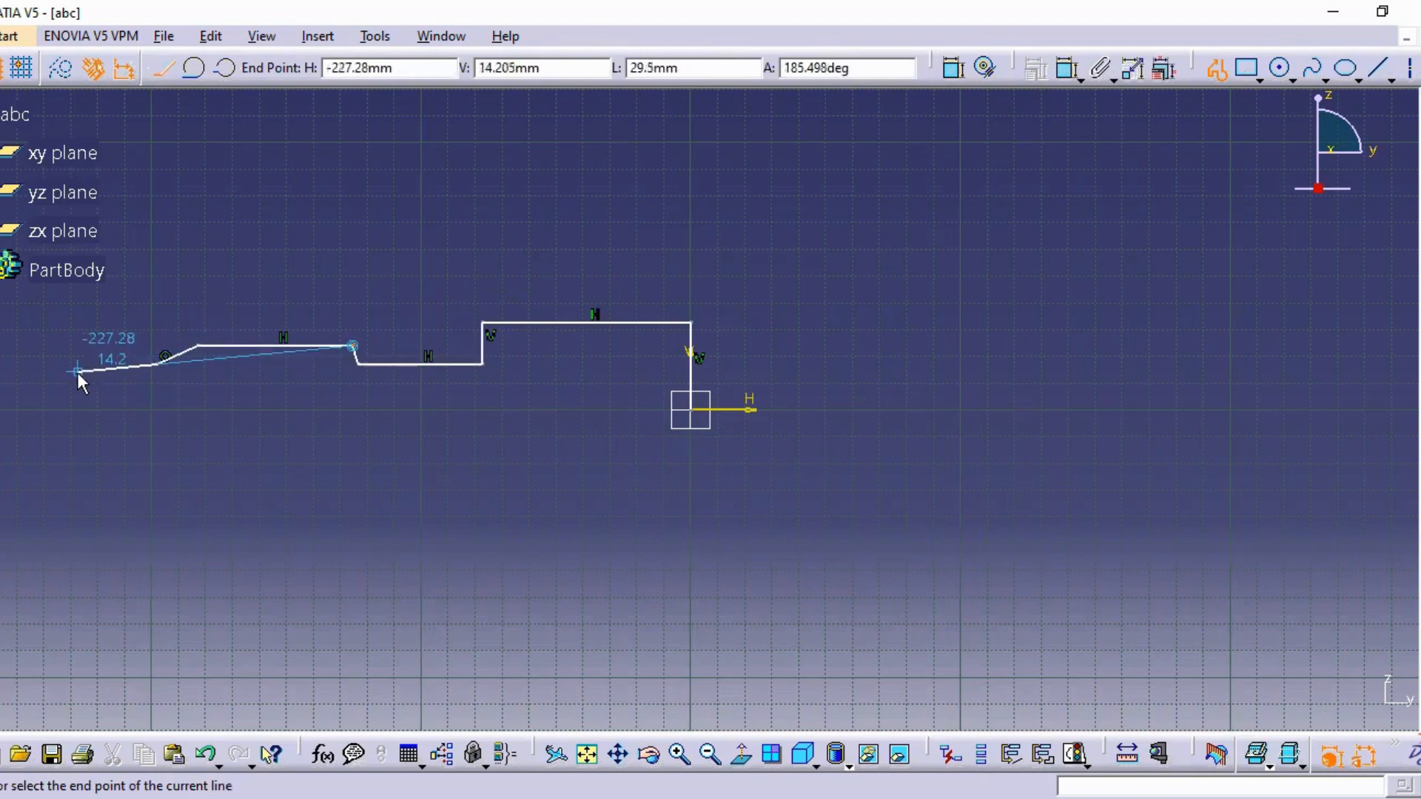
pyautogui.click(77, 372)
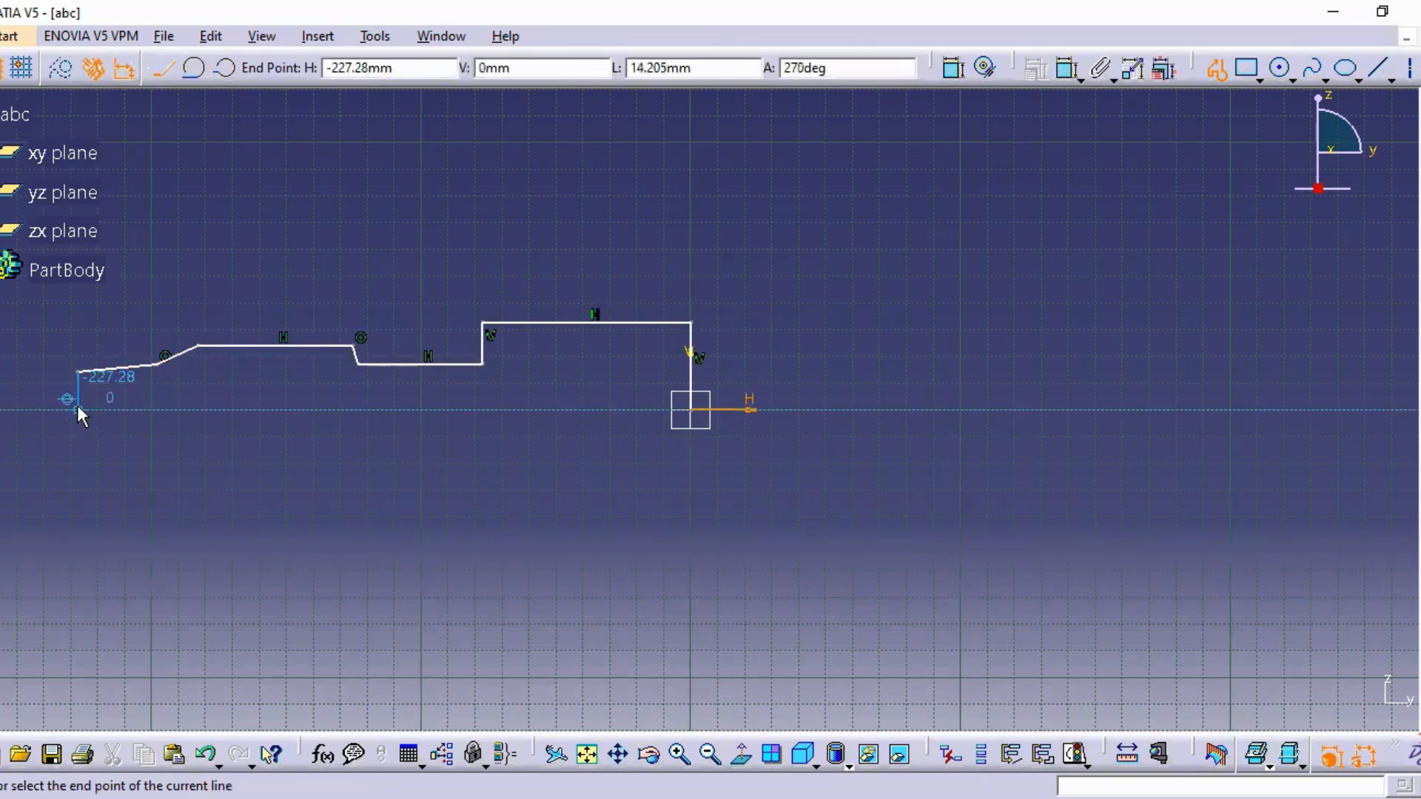
pyautogui.click(83, 406)
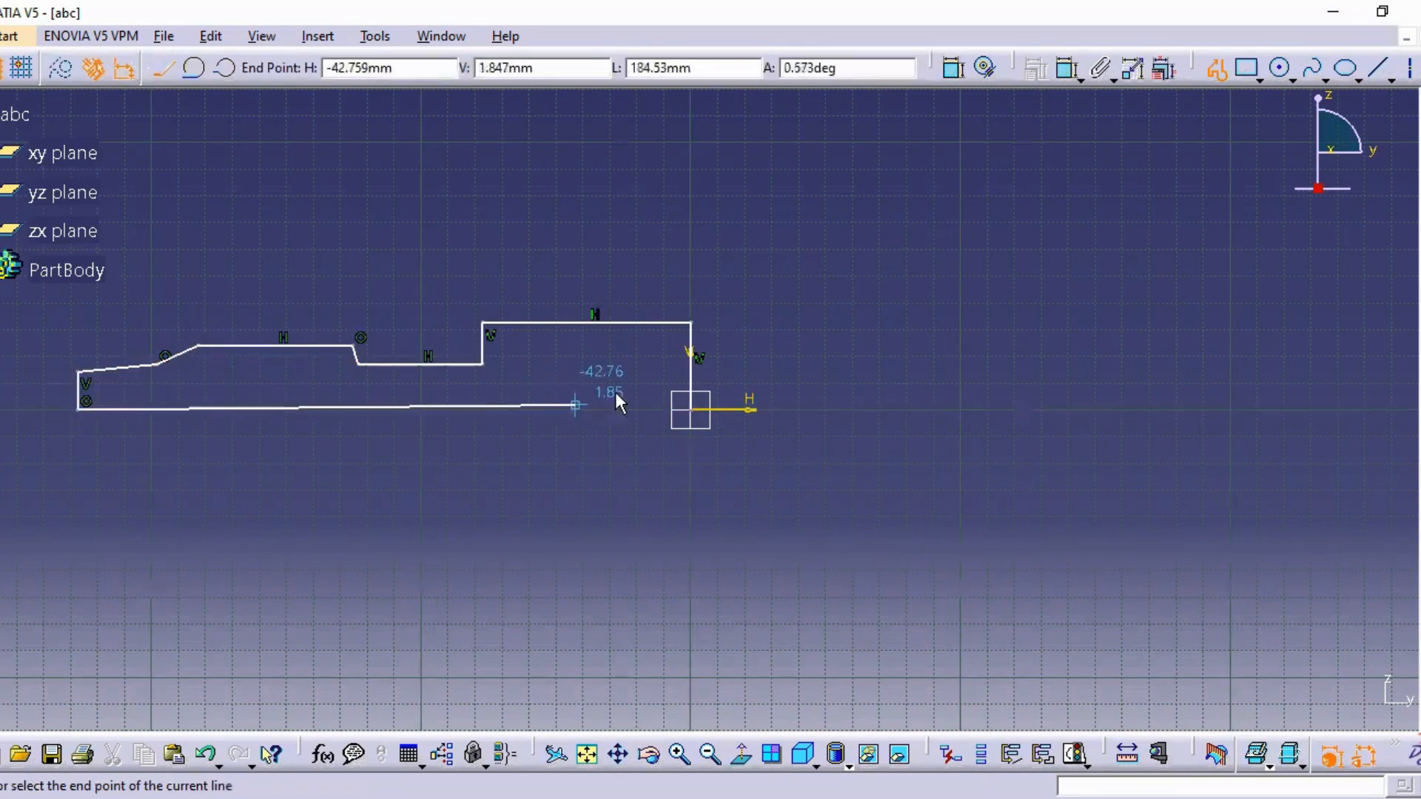
pyautogui.click(692, 410)
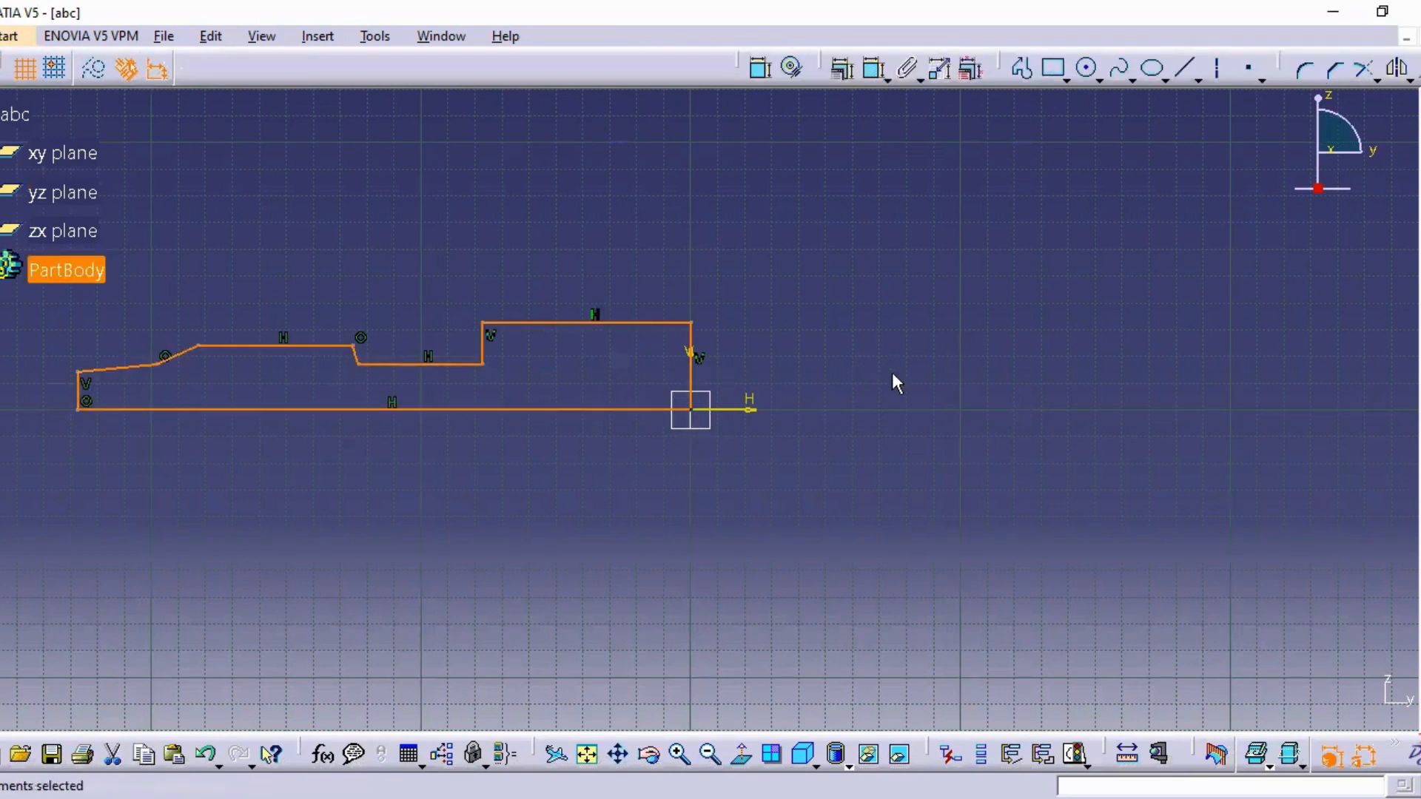
pyautogui.click(1420, 272)
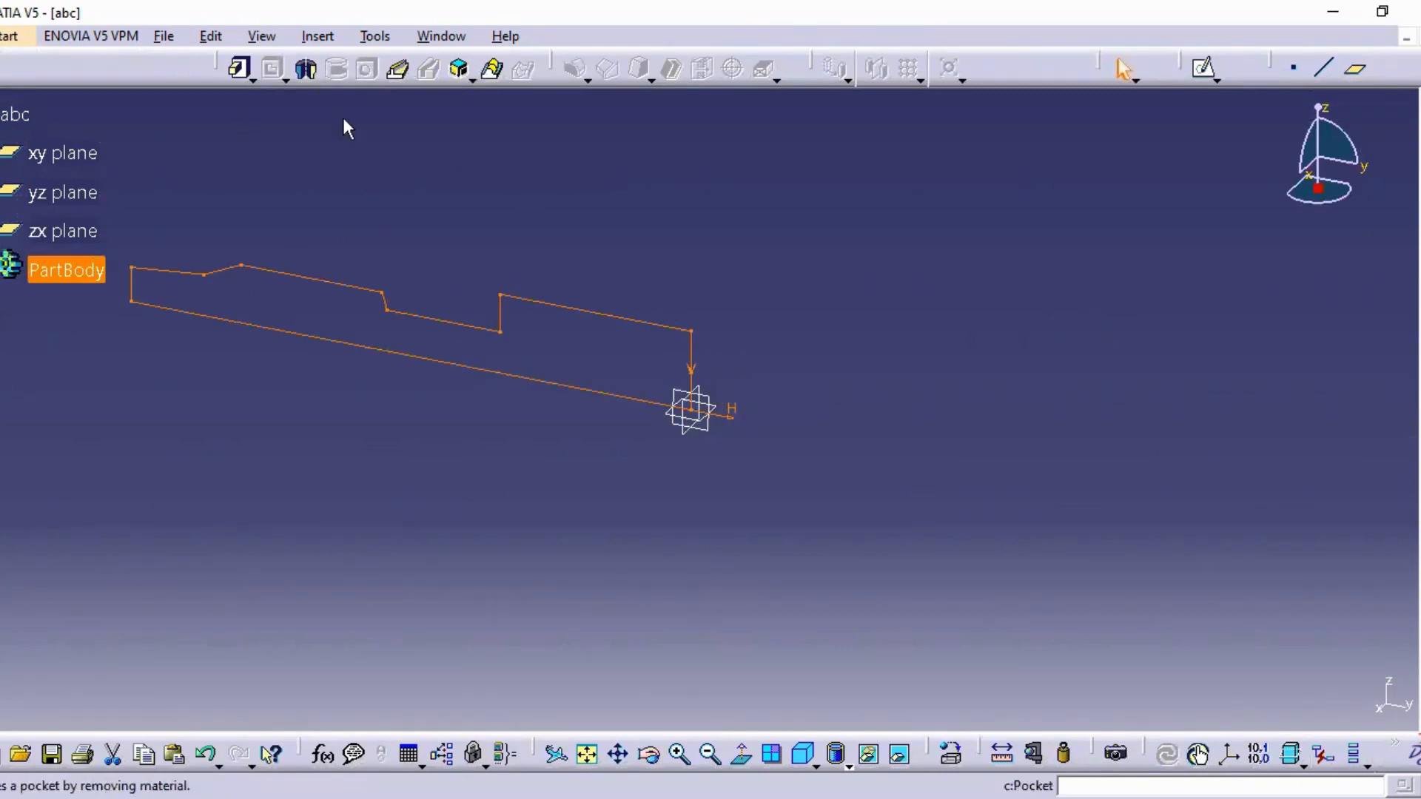
# Step: Define a 360-degree Shaft of the profile around its vertical edge through the origin and preview the revolved disc
pyautogui.click(310, 72)
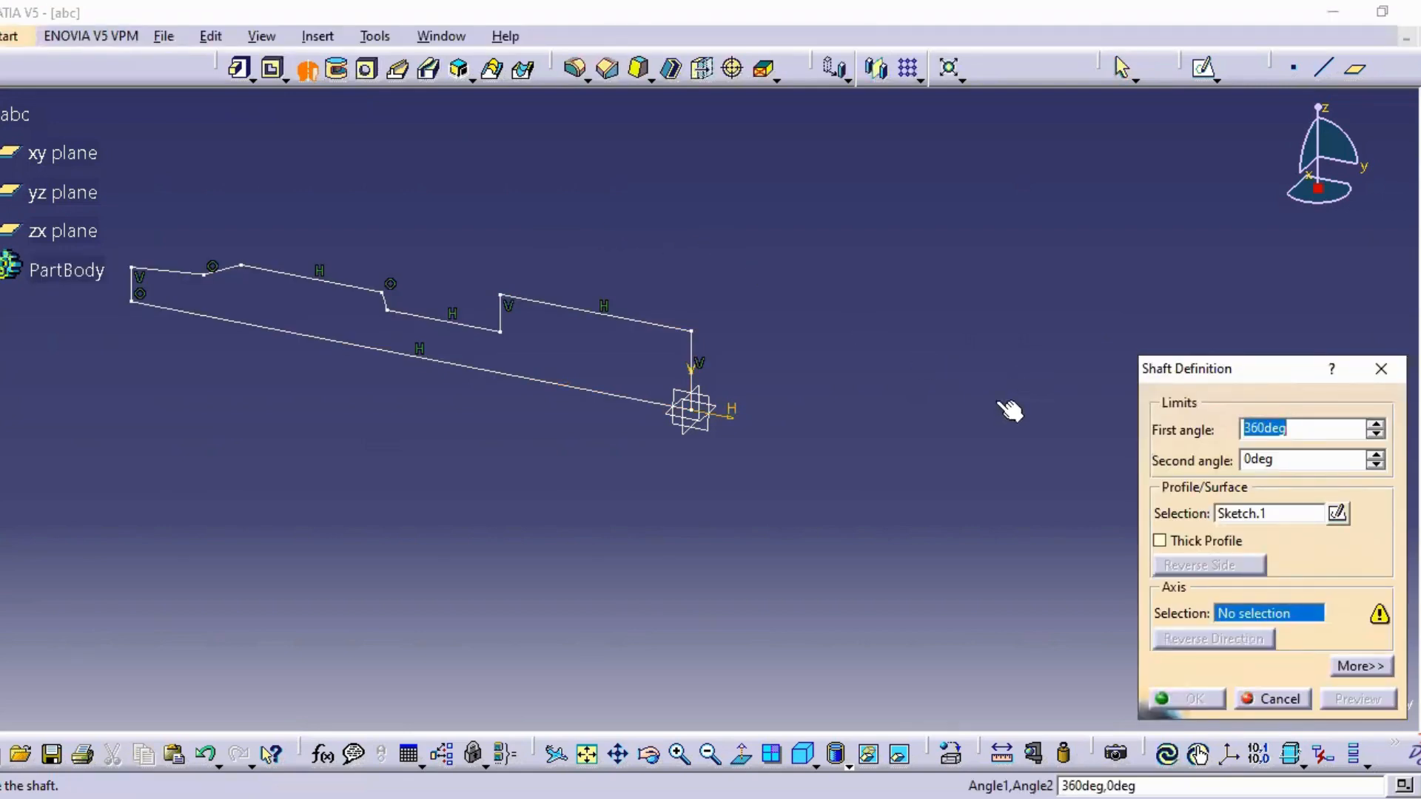
pyautogui.click(1244, 617)
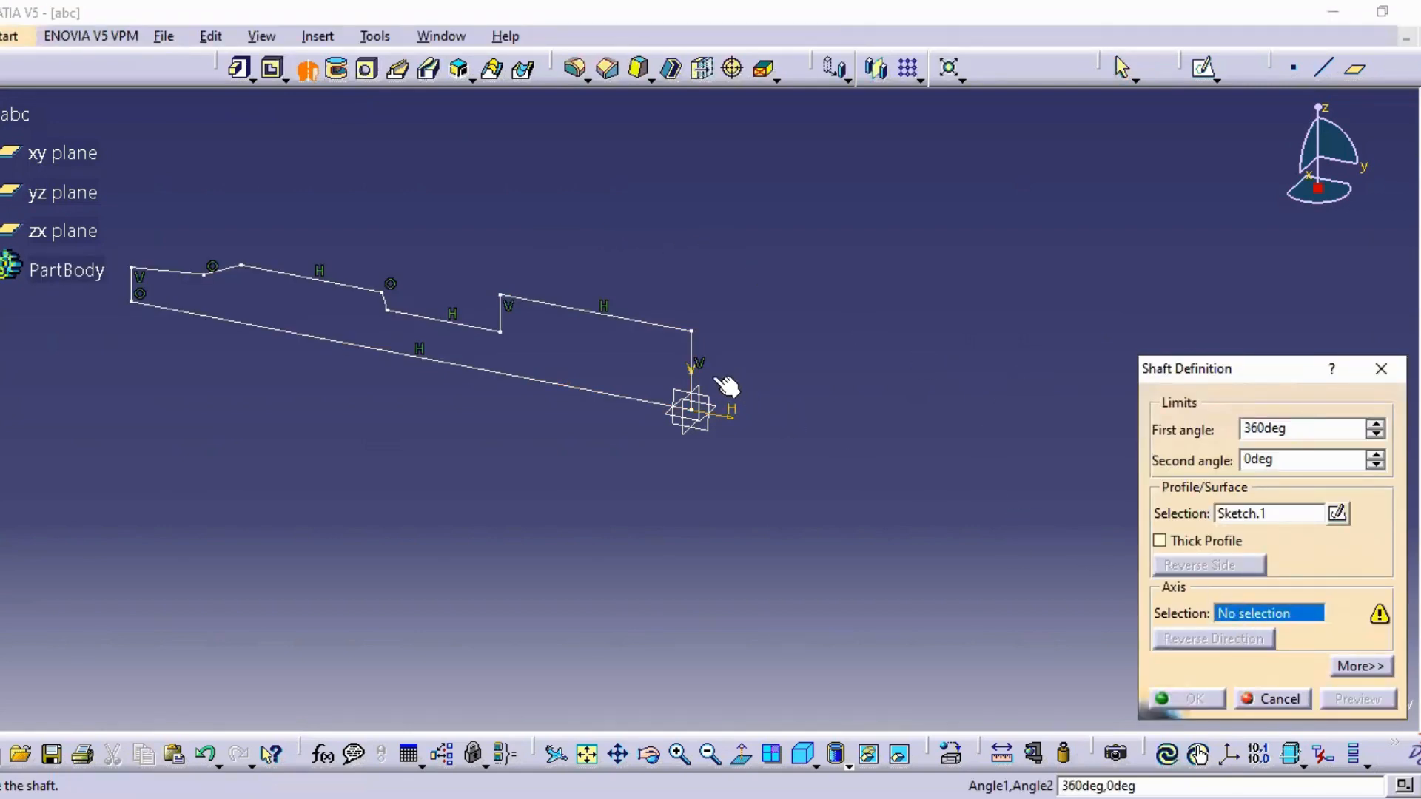
pyautogui.click(693, 354)
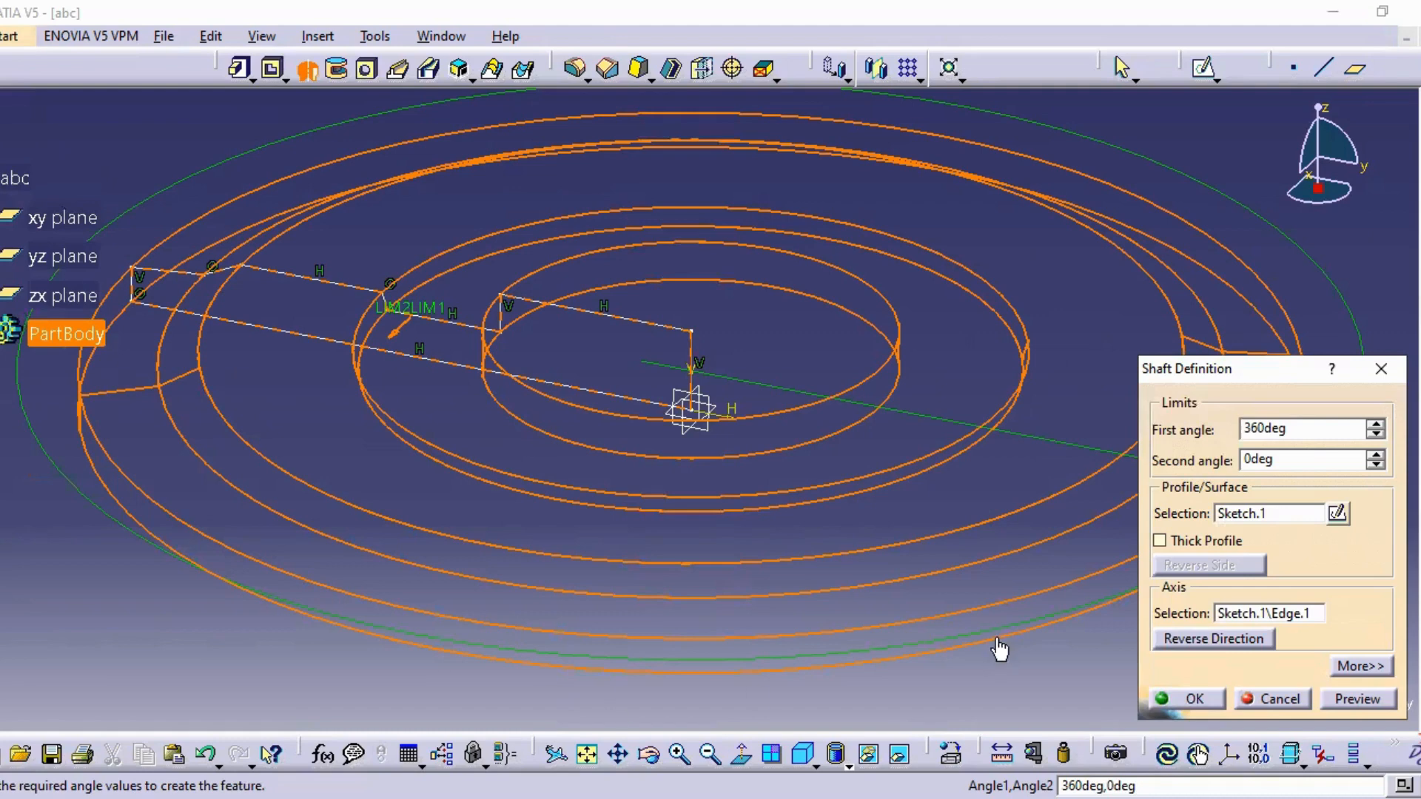
pyautogui.click(1366, 700)
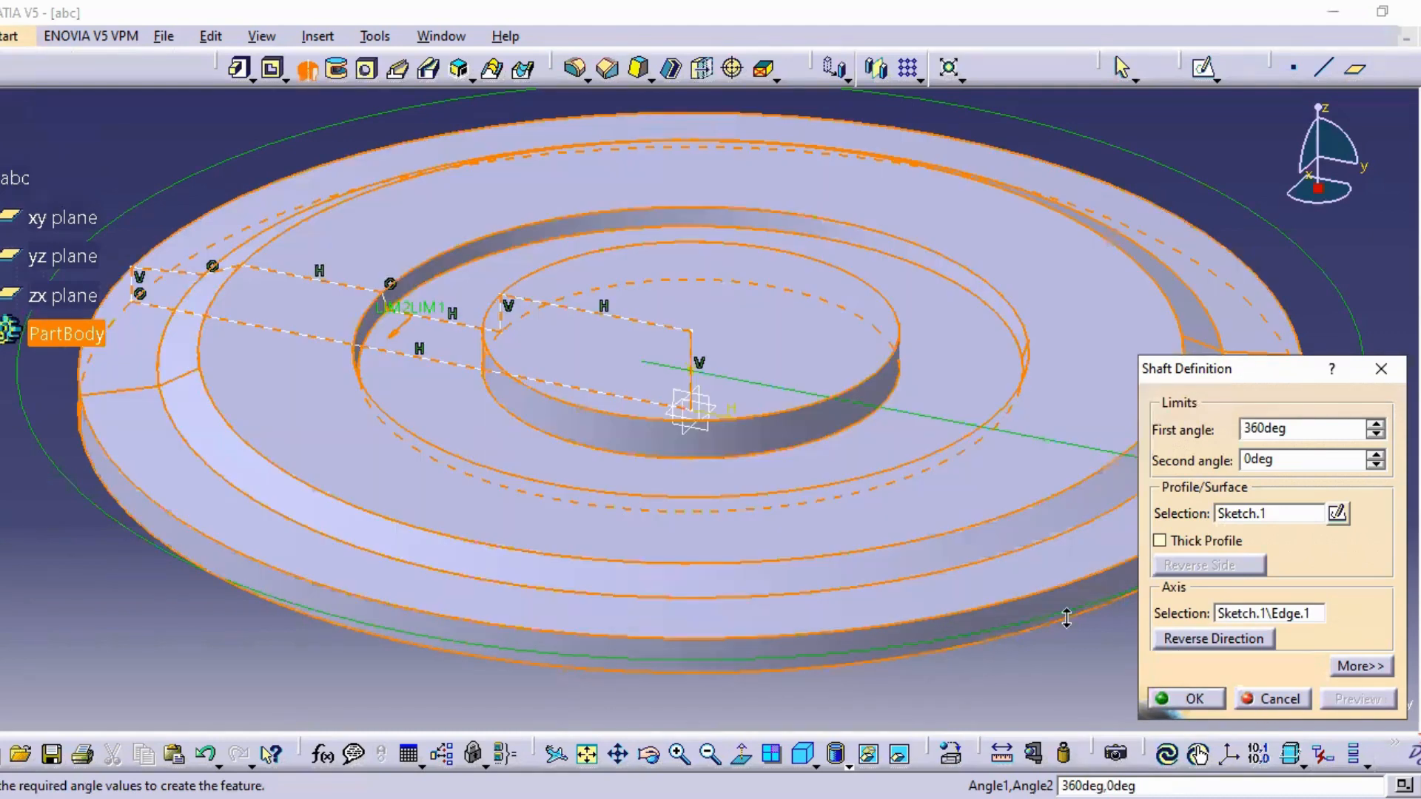
pyautogui.keyDown('ctrl'); pyautogui.moveTo(1067, 618); pyautogui.dragTo(1075, 694, button='middle'); pyautogui.keyUp('ctrl')
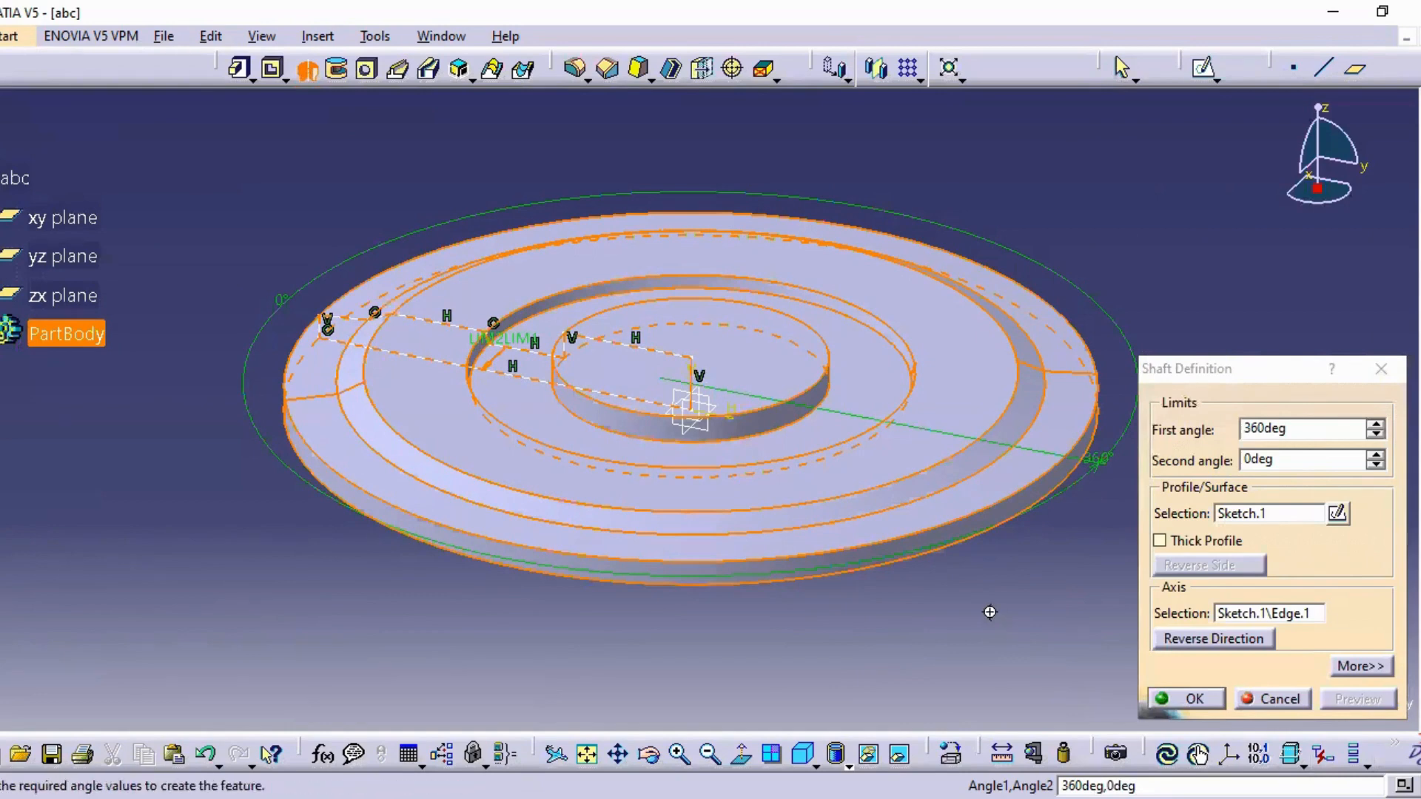
pyautogui.moveTo(988, 611); pyautogui.dragTo(947, 555, button='middle')
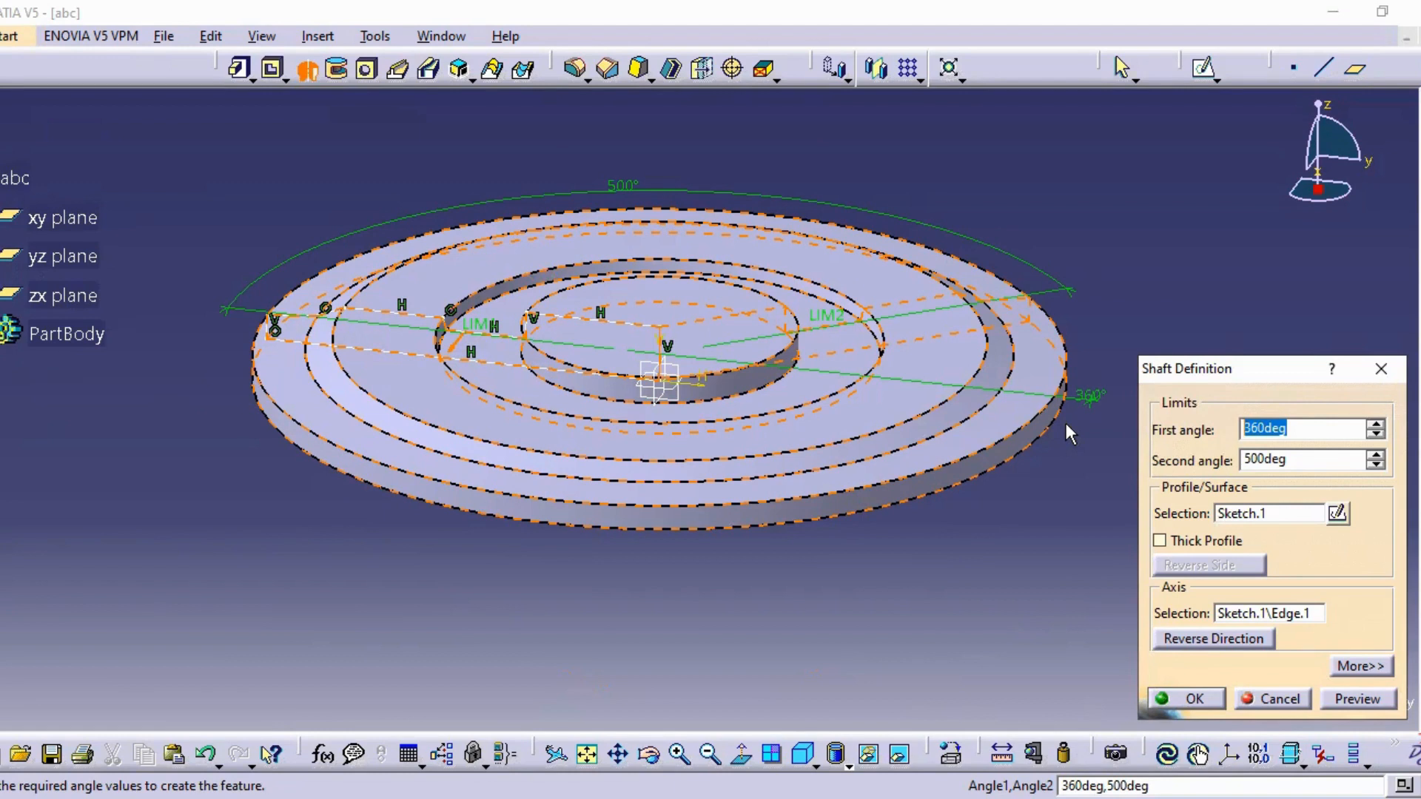
# Step: Set the shaft's first angle to 90 degrees and second angle to 40 degrees, and create the partial revolve
pyautogui.write('90')
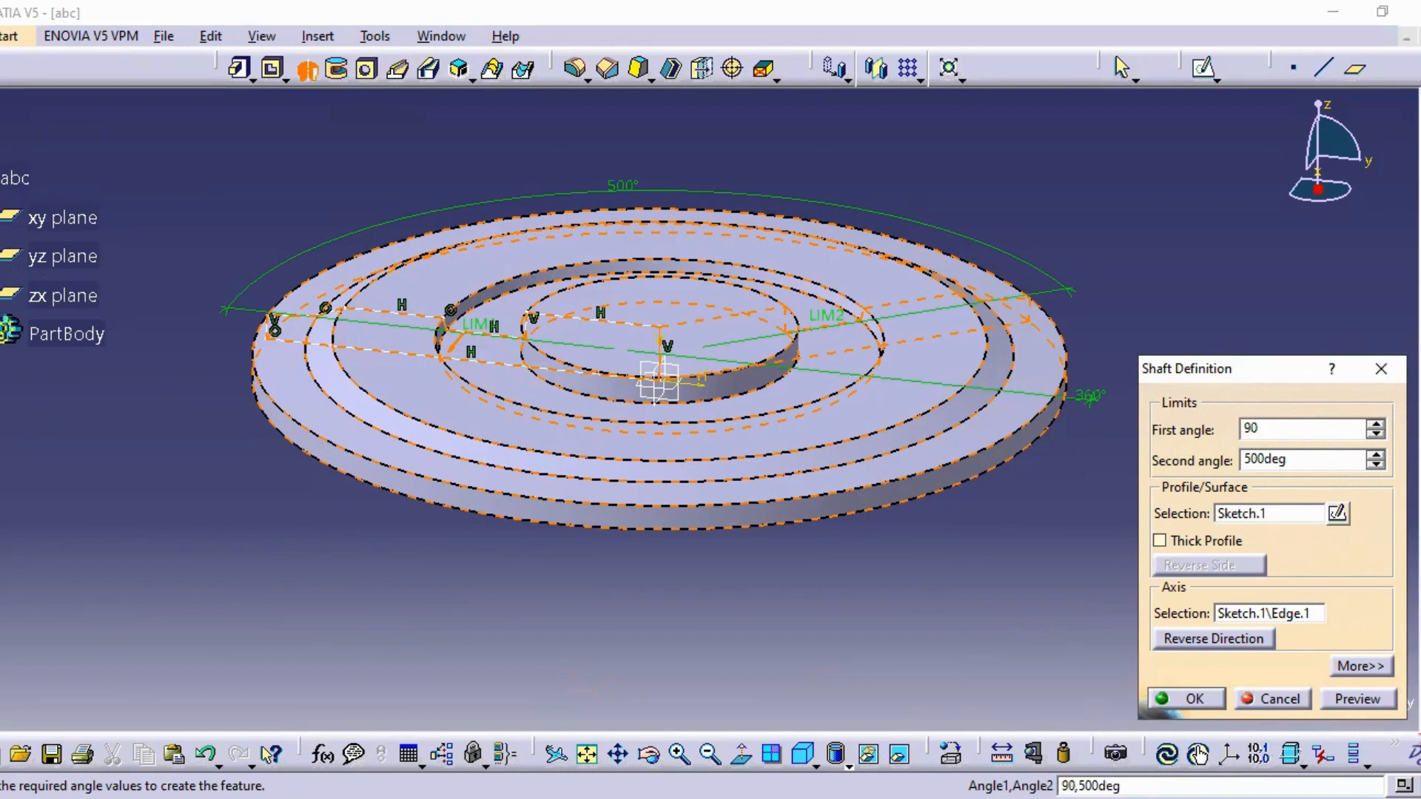
pyautogui.press('Return')
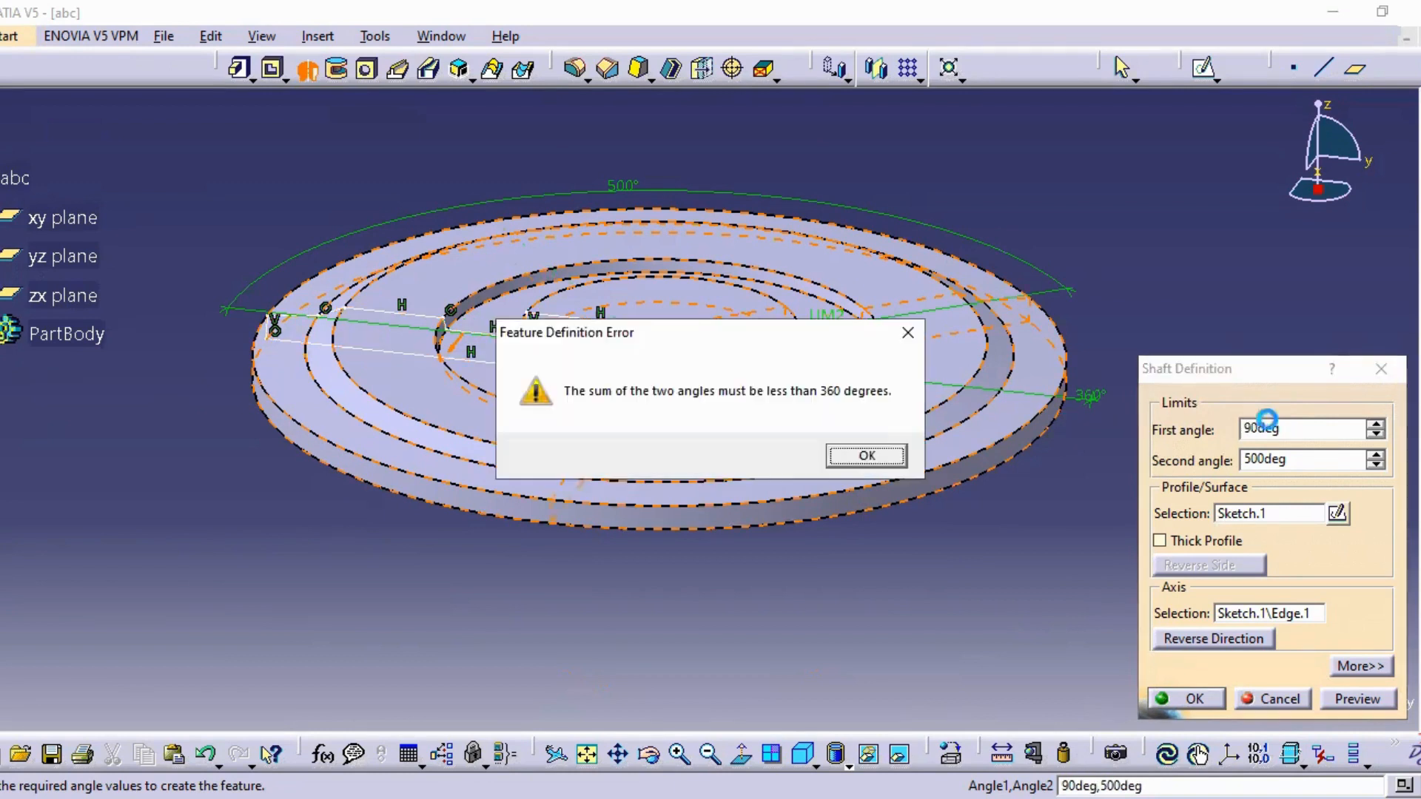
pyautogui.click(897, 454)
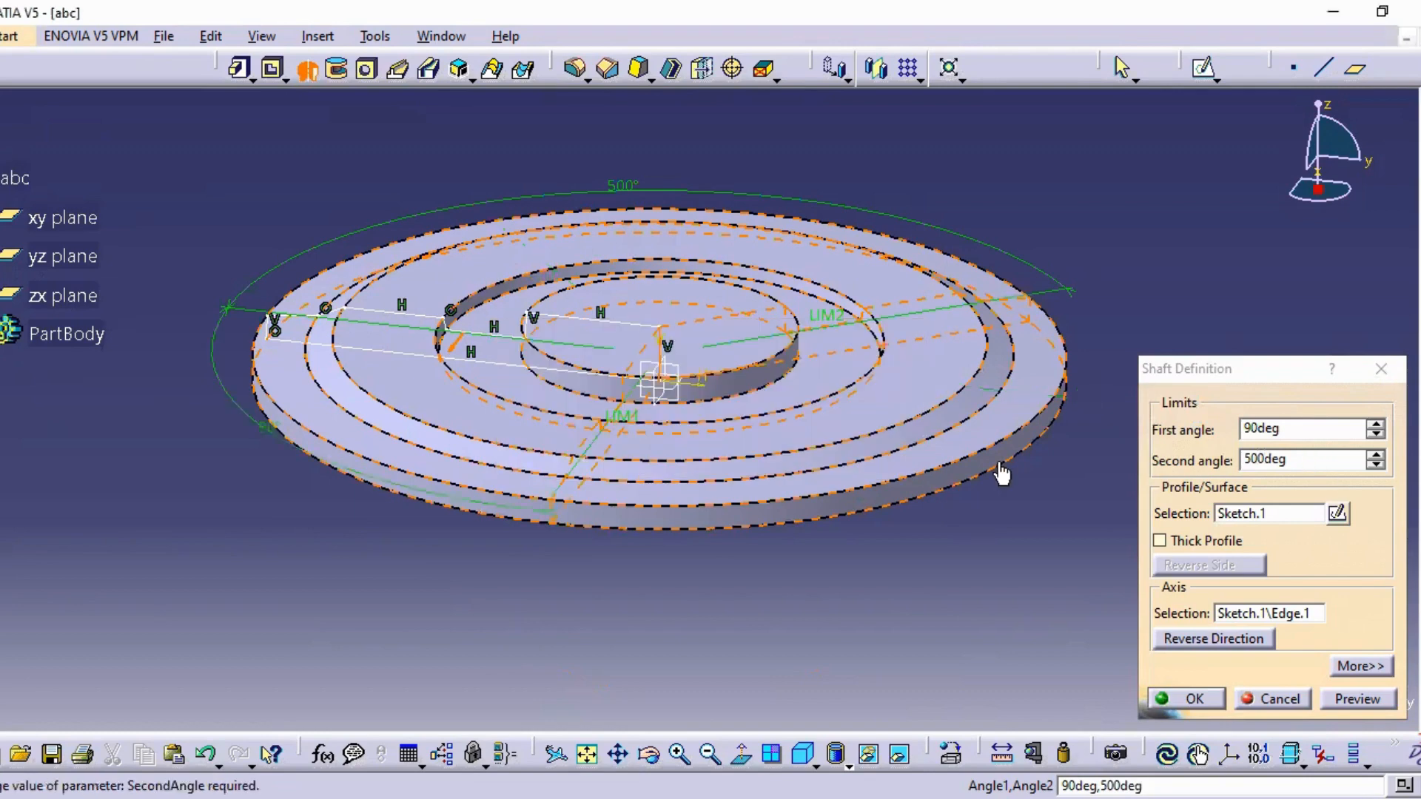
pyautogui.write('40')
pyautogui.press('Return')
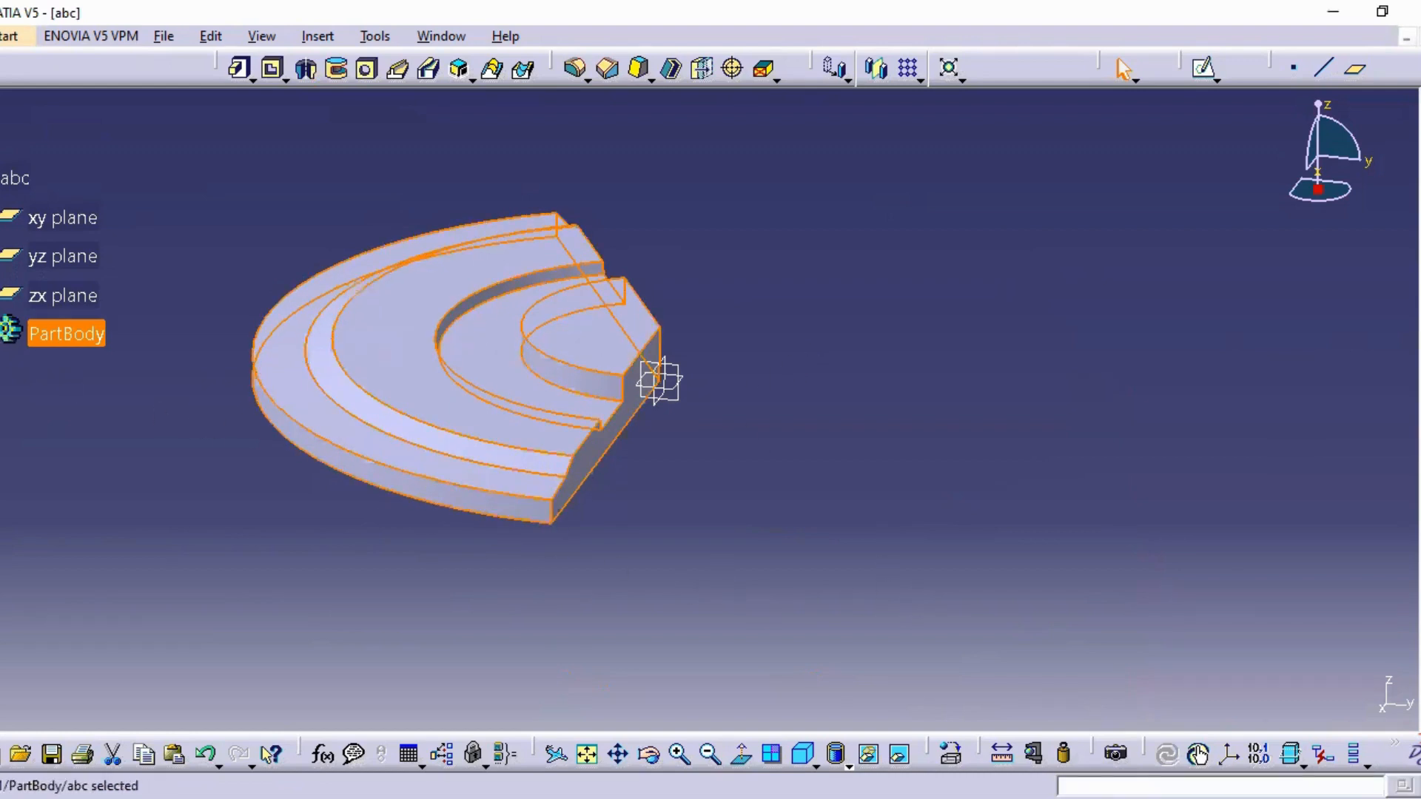
# Step: Open the shaft's Sketch.1 for editing and delete the whole stepped profile
pyautogui.click(1, 330)
pyautogui.click(98, 413)
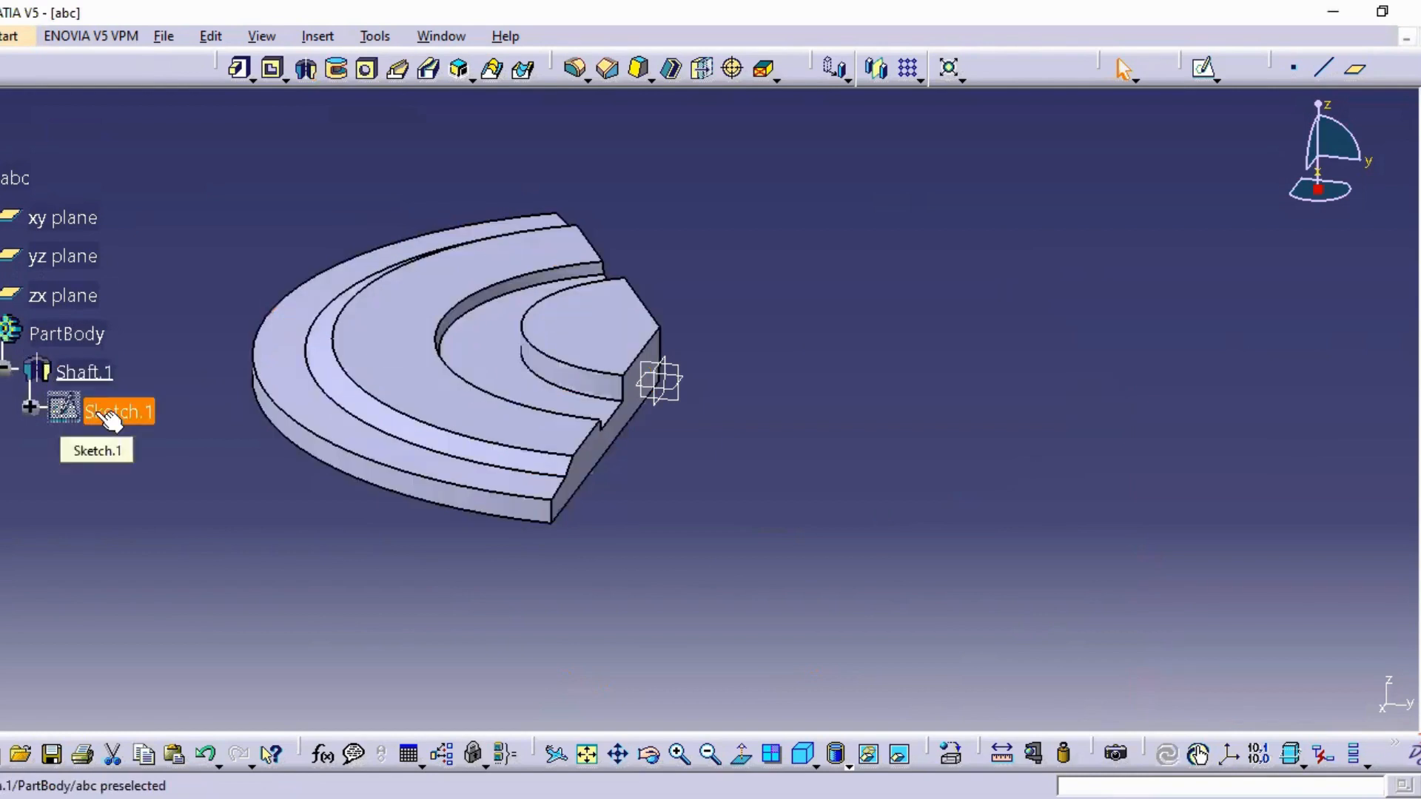
pyautogui.doubleClick(111, 412)
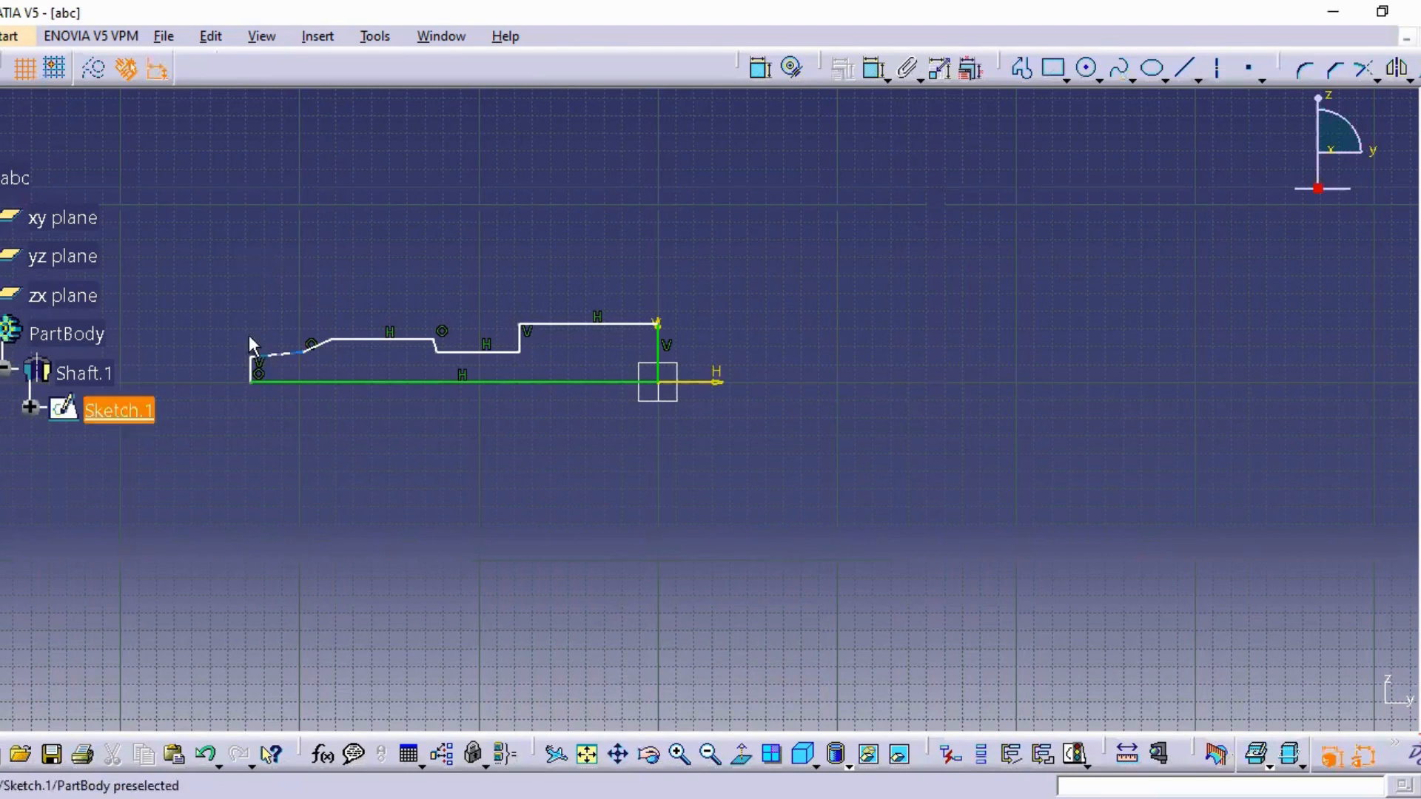
pyautogui.moveTo(198, 267)
pyautogui.mouseDown()
pyautogui.moveTo(338, 350)
pyautogui.moveTo(720, 498)
pyautogui.moveTo(659, 454)
pyautogui.moveTo(698, 448)
pyautogui.mouseUp()
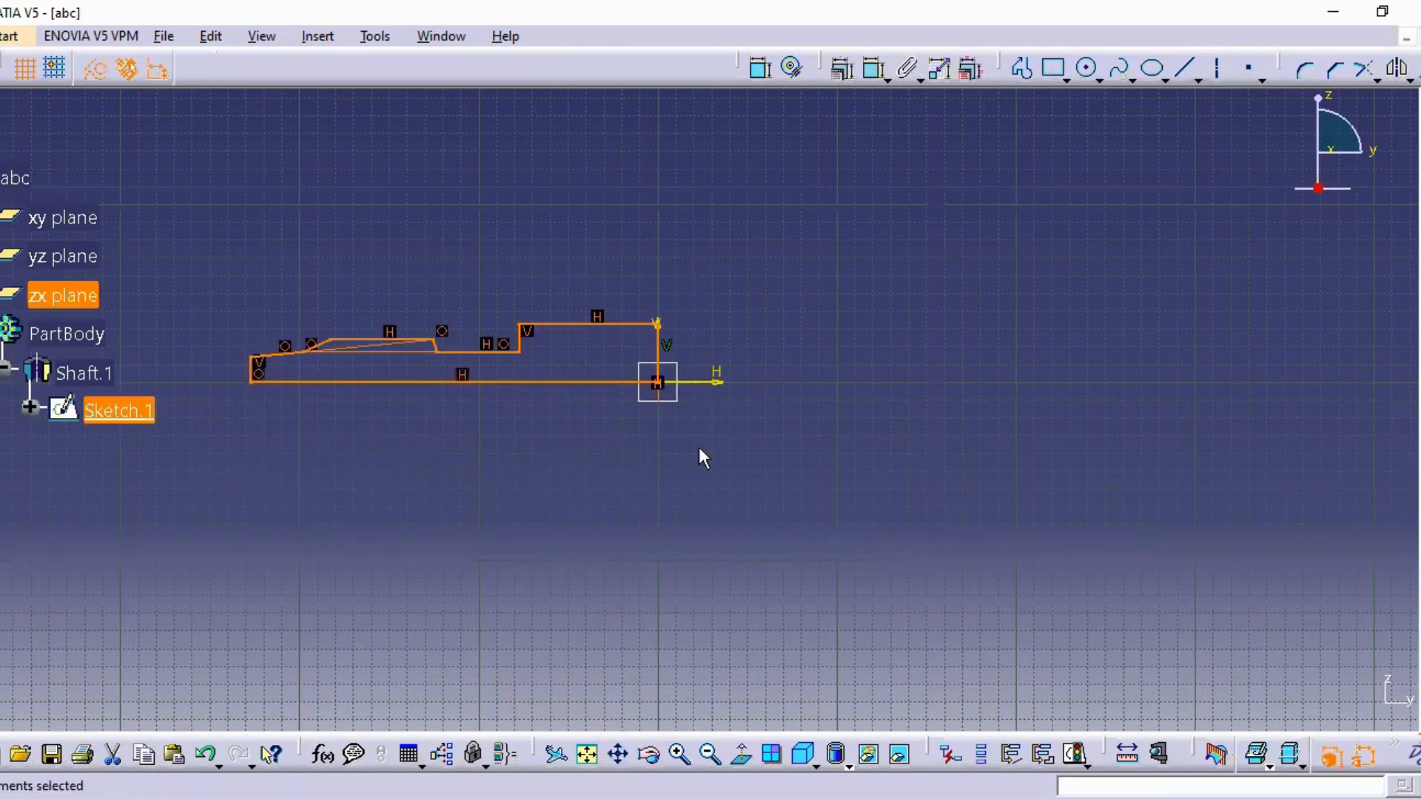
pyautogui.press('Delete')
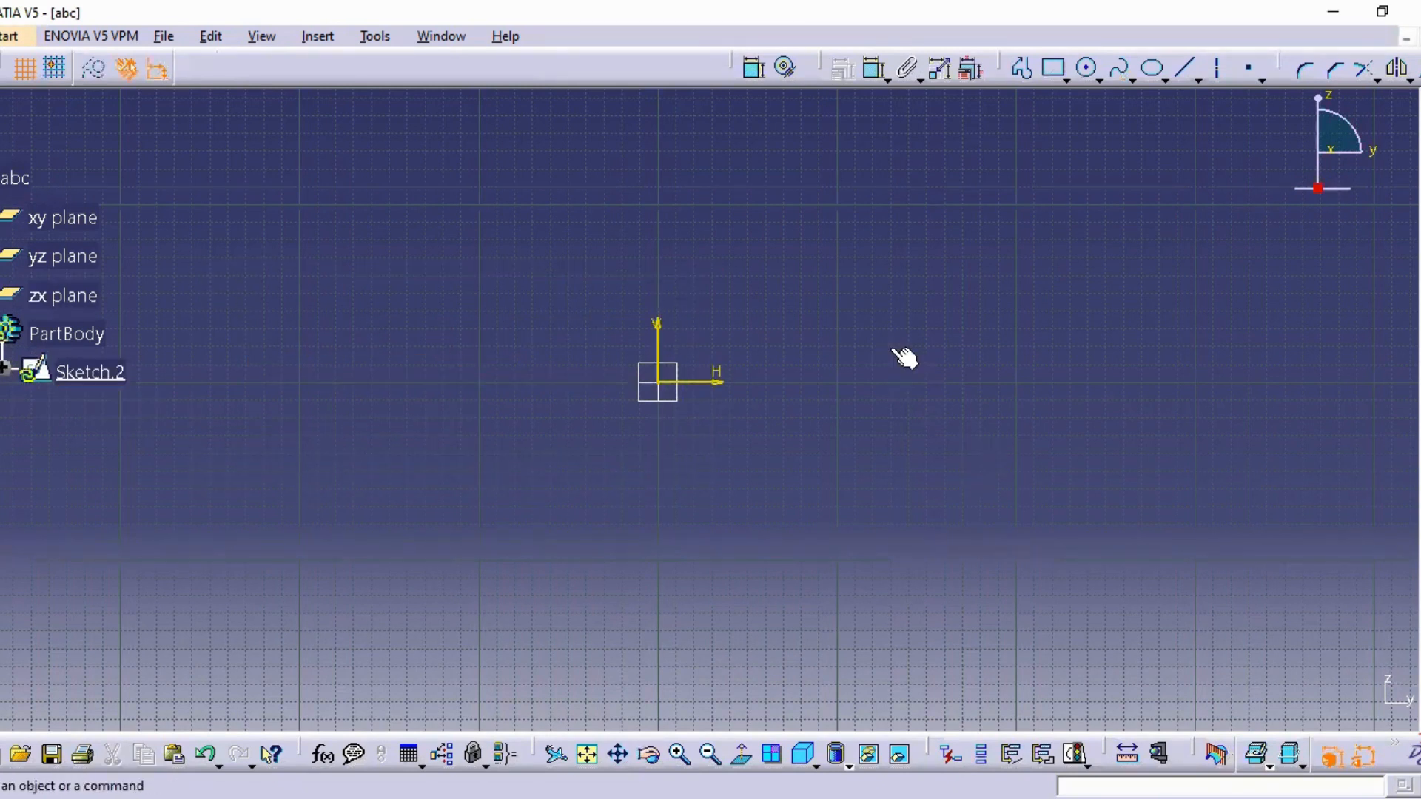
# Step: Start a profile at about H -32, V 28.6 mm with a horizontal base about 65 mm long and a vertical right edge about 73 mm high
pyautogui.click(1021, 68)
pyautogui.click(601, 330)
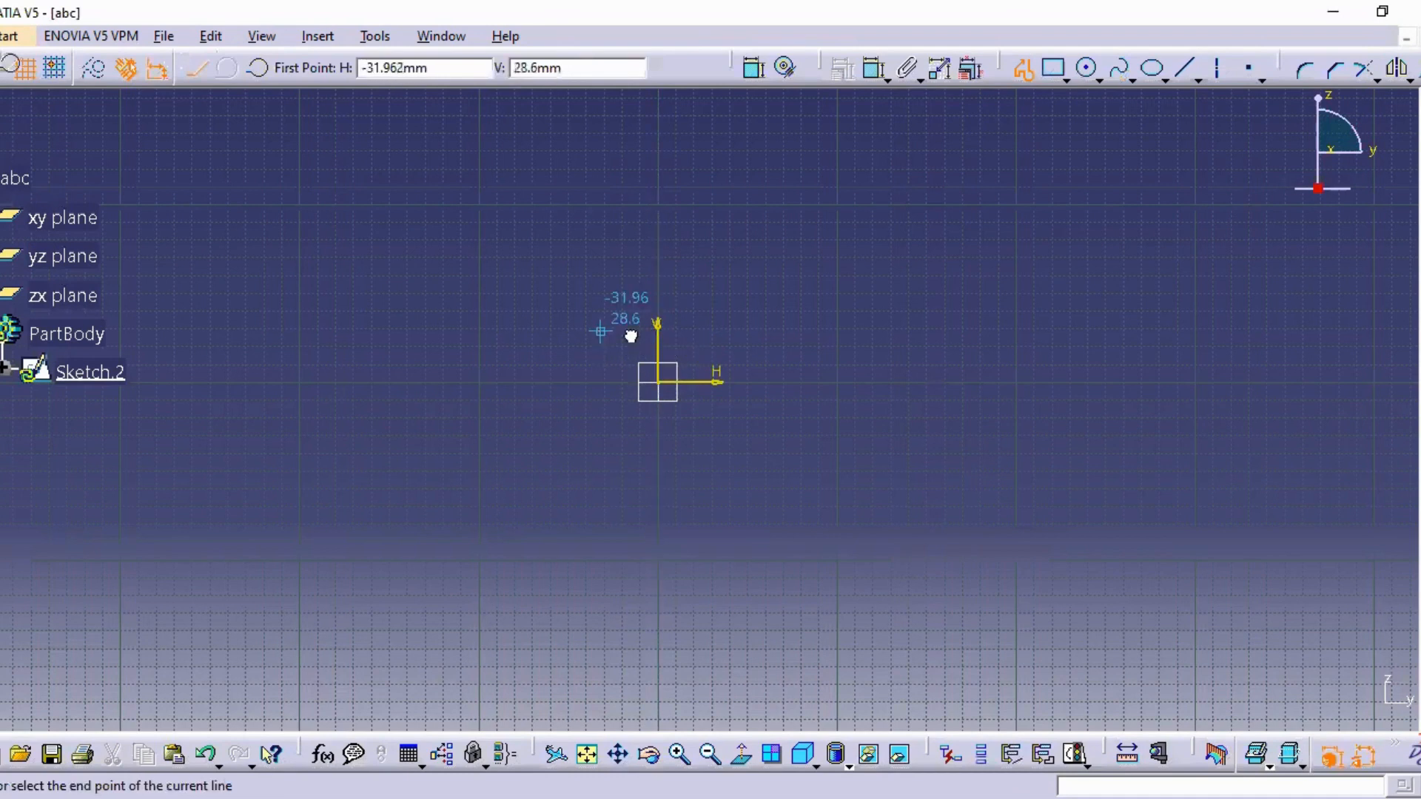
pyautogui.click(736, 321)
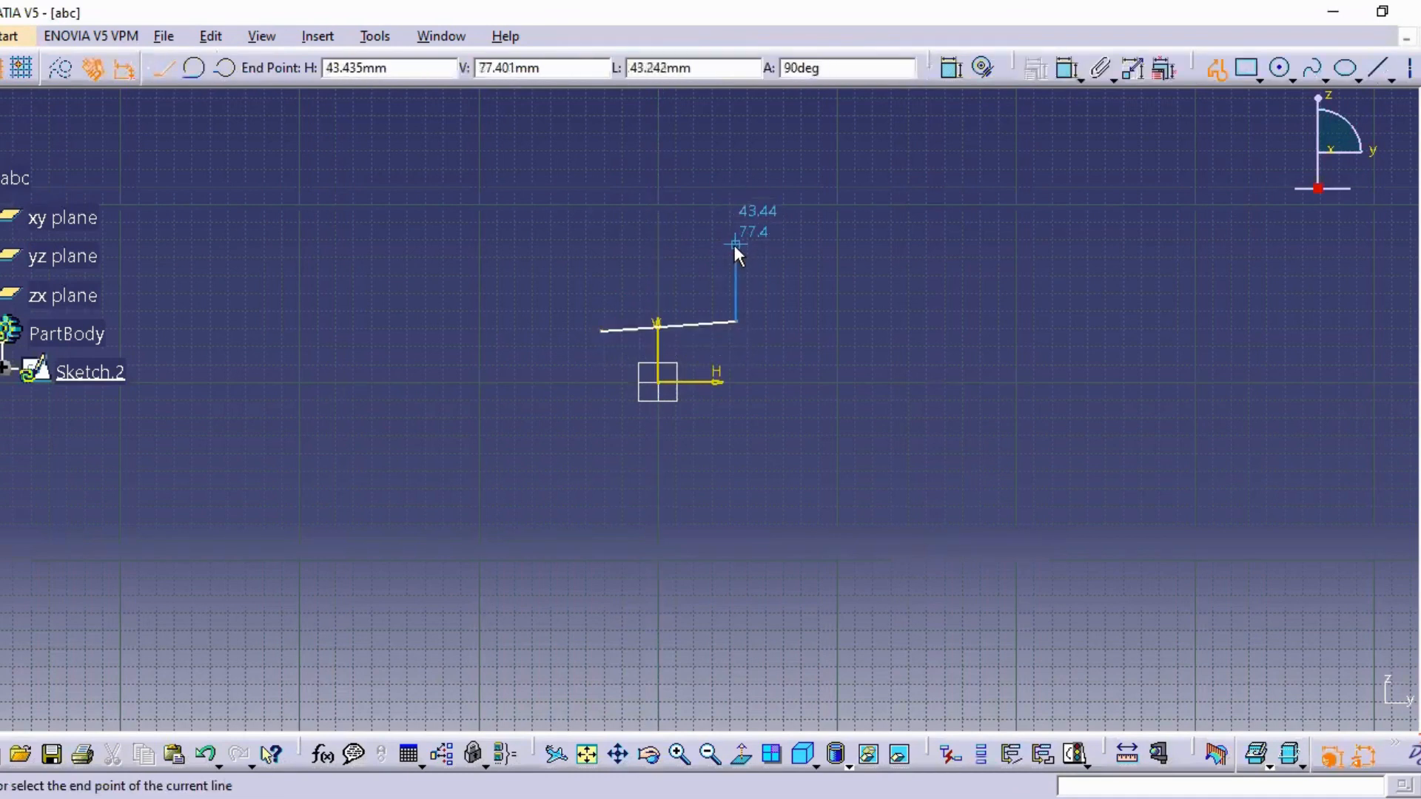
pyautogui.hotkey('ctrl', 'z')
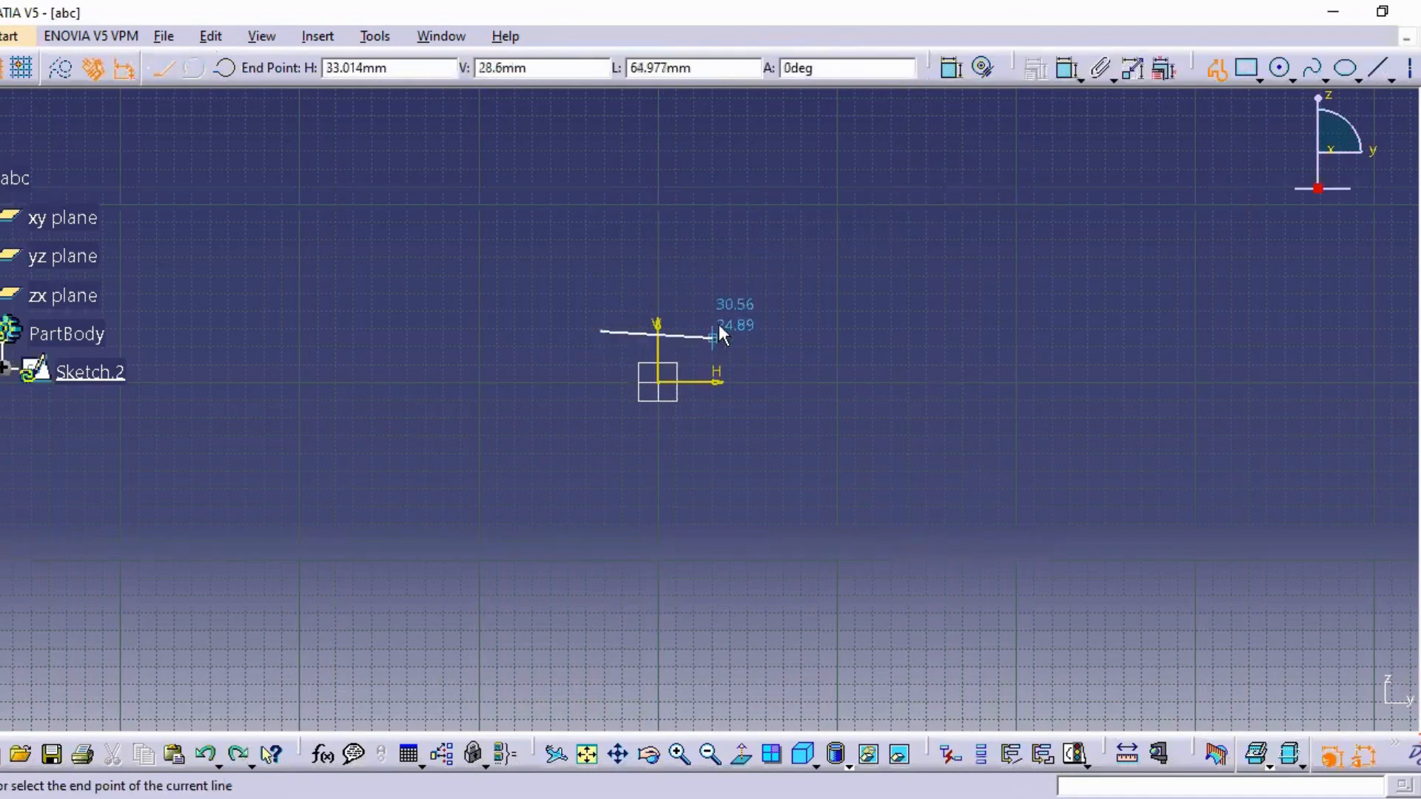
pyautogui.click(713, 330)
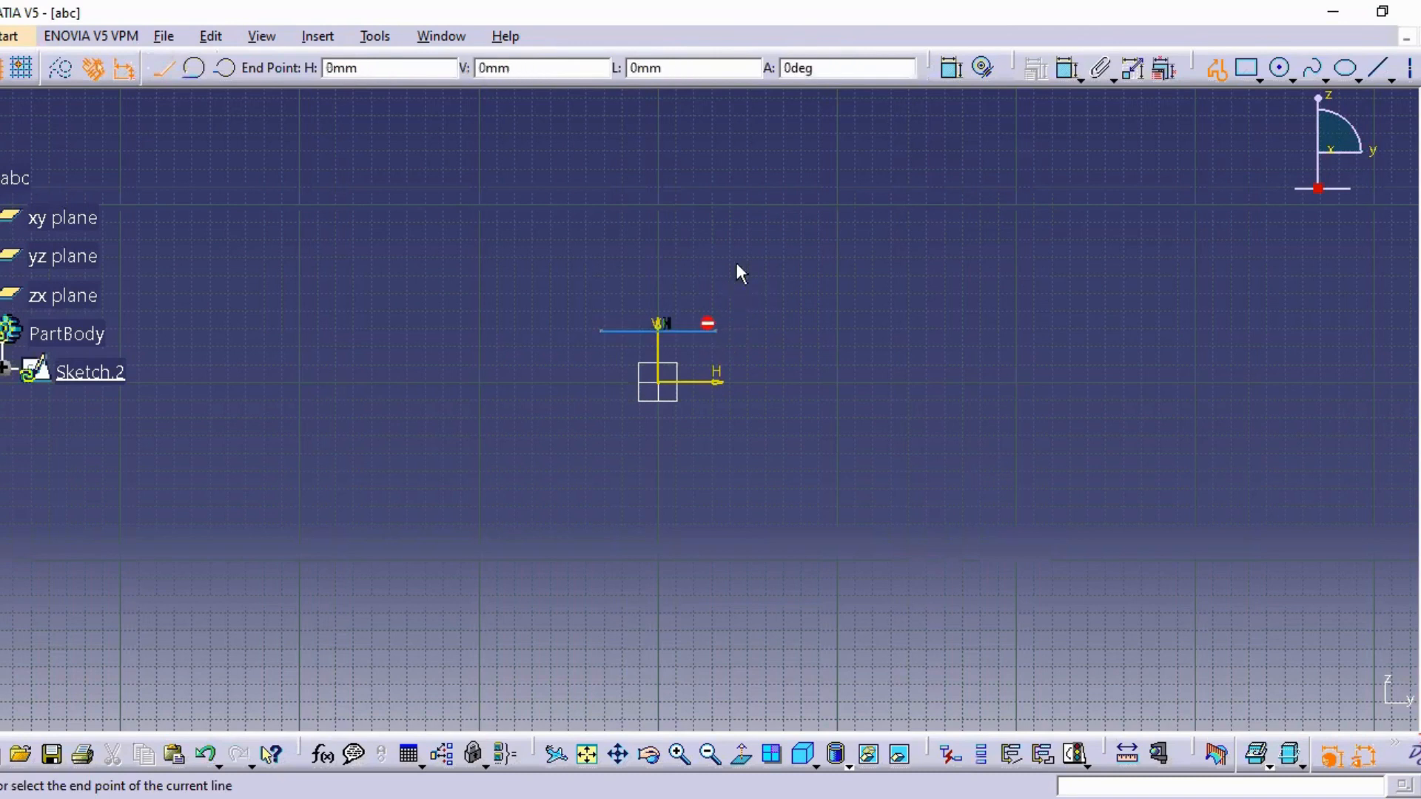
pyautogui.click(714, 200)
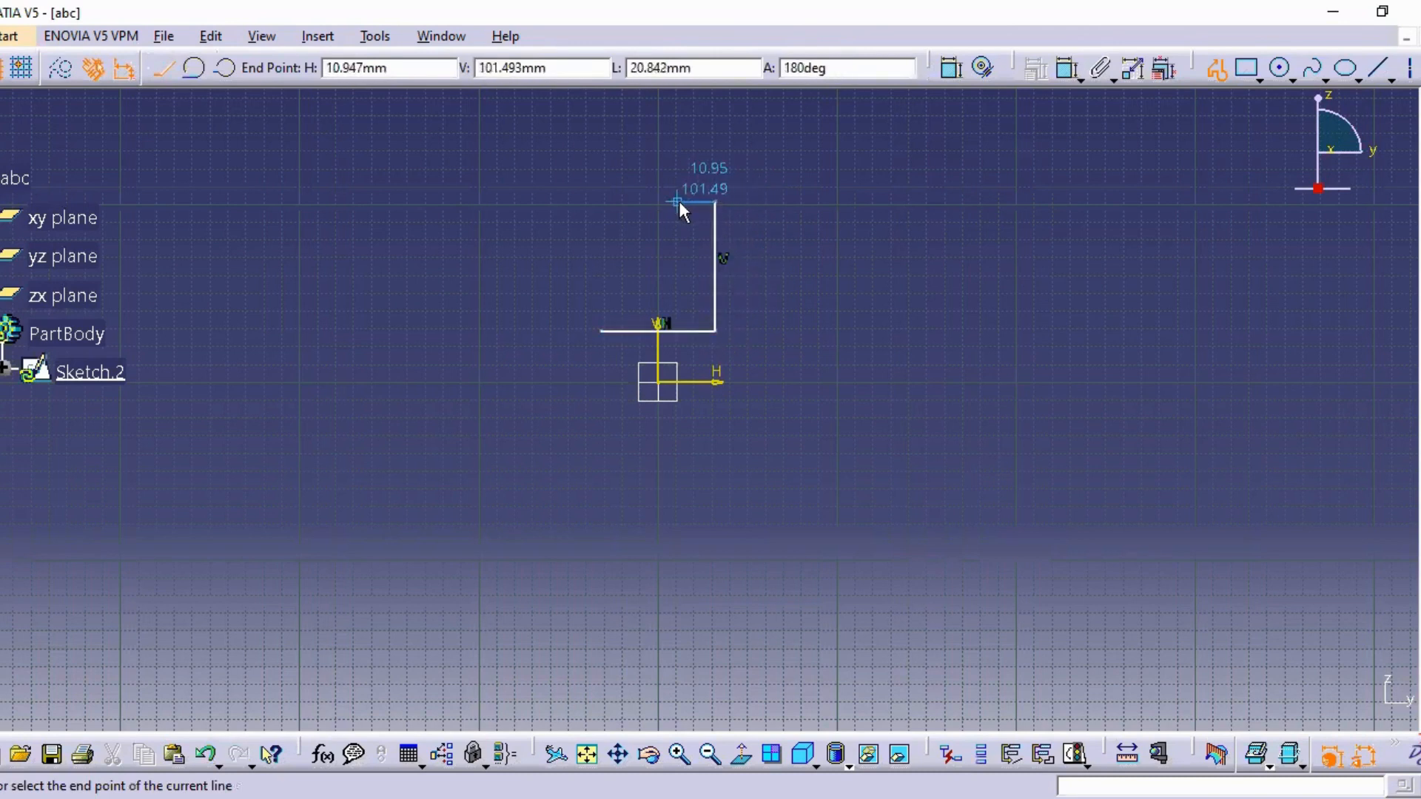
# Step: Continue the profile left with two short top flats and a tapered notch down to about V 68 mm between them, closing it at its start point
pyautogui.click(686, 202)
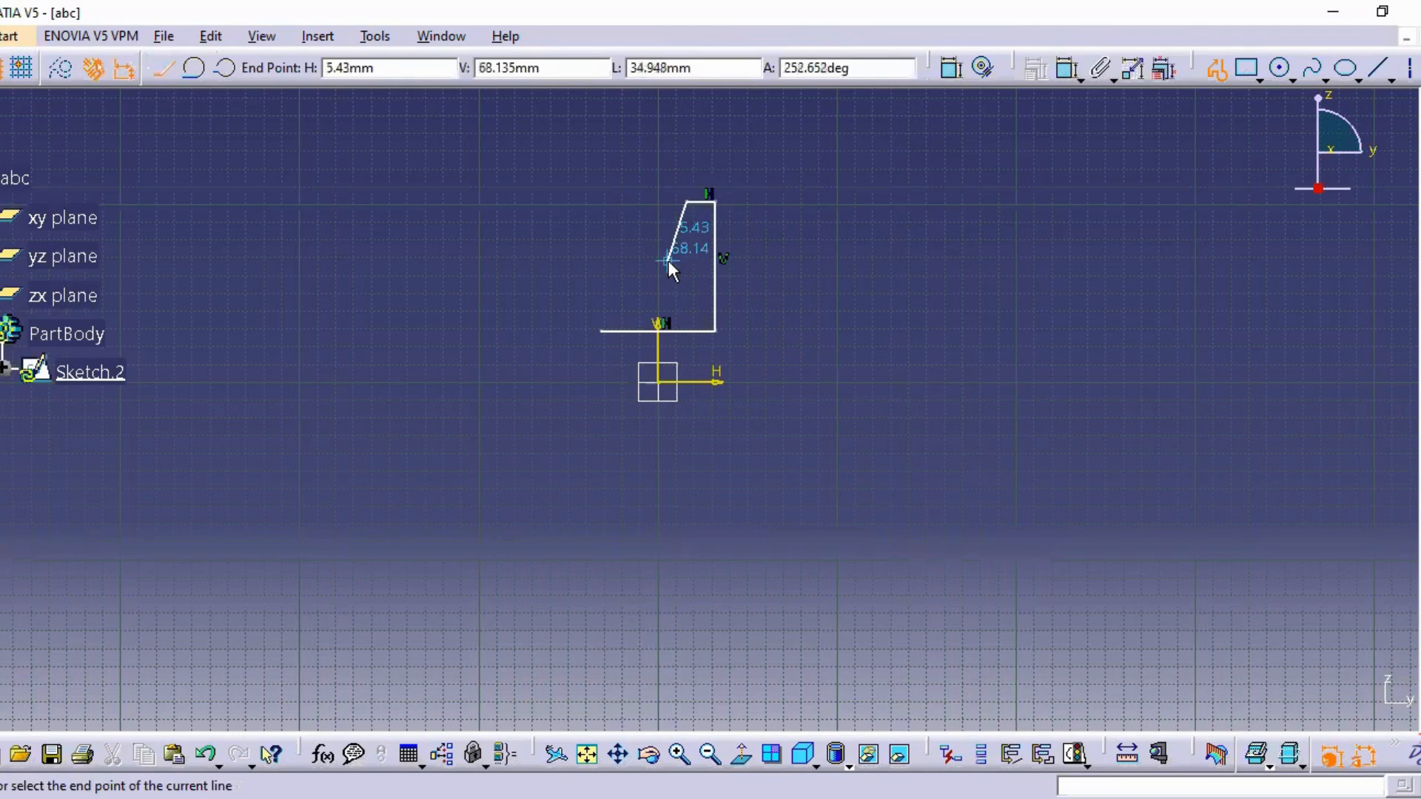
pyautogui.click(669, 260)
pyautogui.click(640, 260)
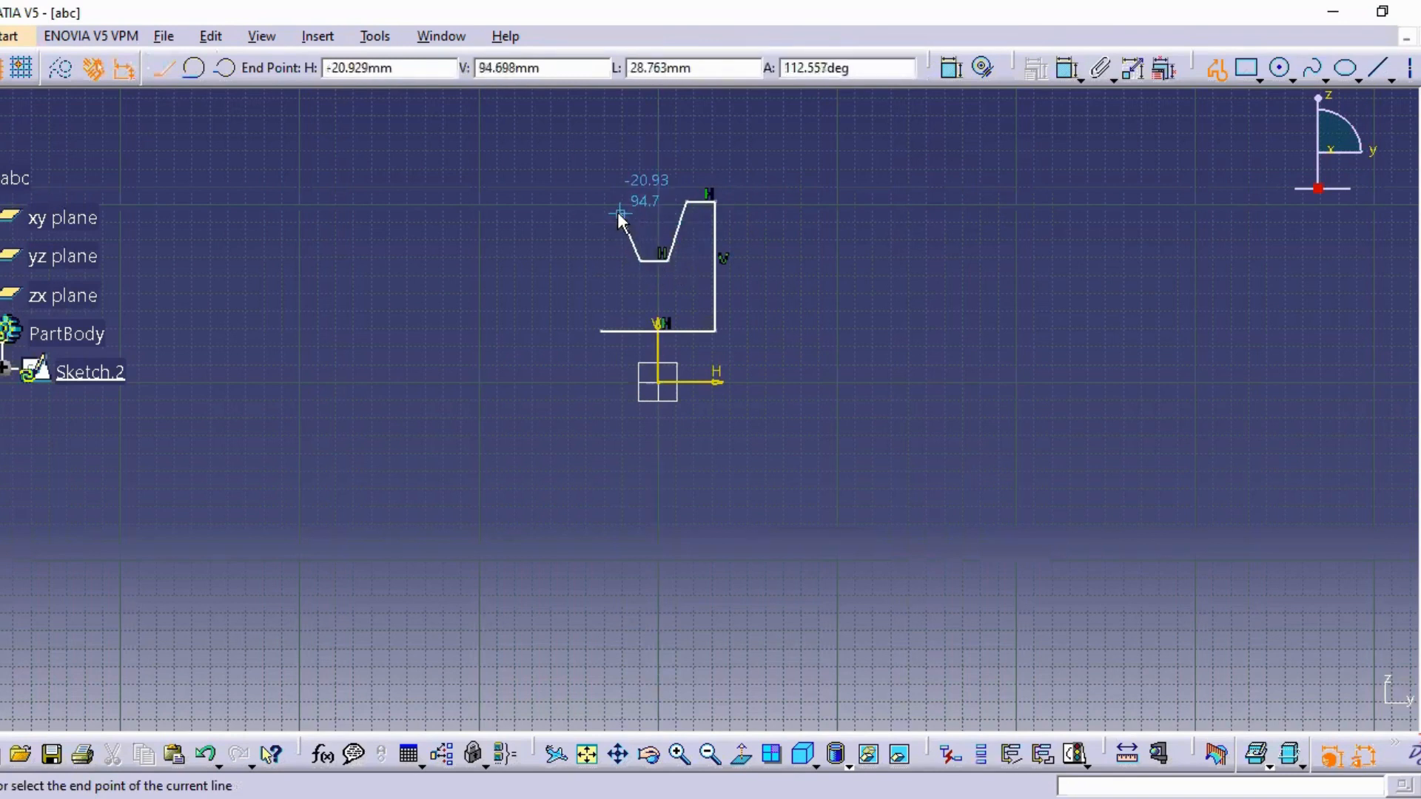
pyautogui.click(619, 202)
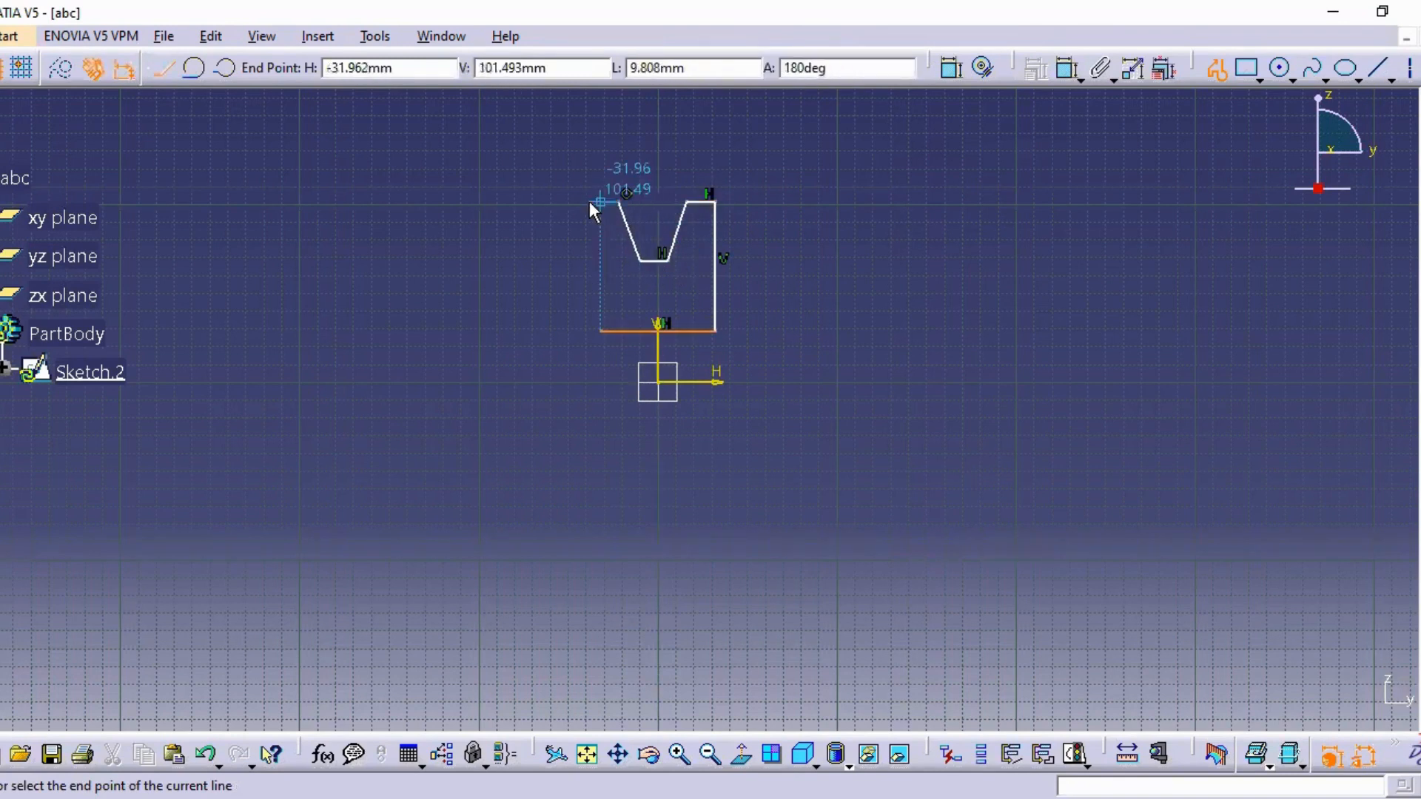
pyautogui.click(591, 201)
pyautogui.click(600, 331)
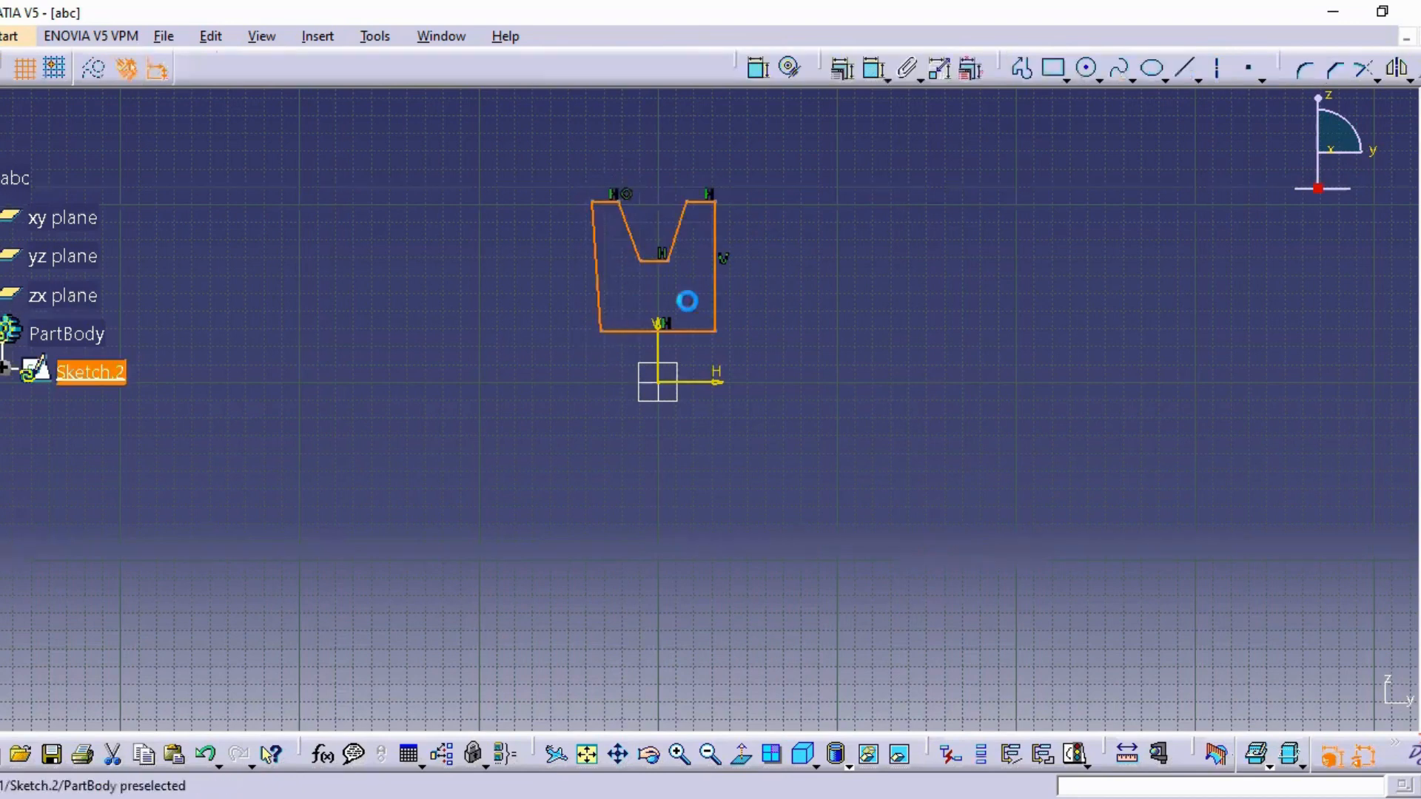
pyautogui.click(875, 311)
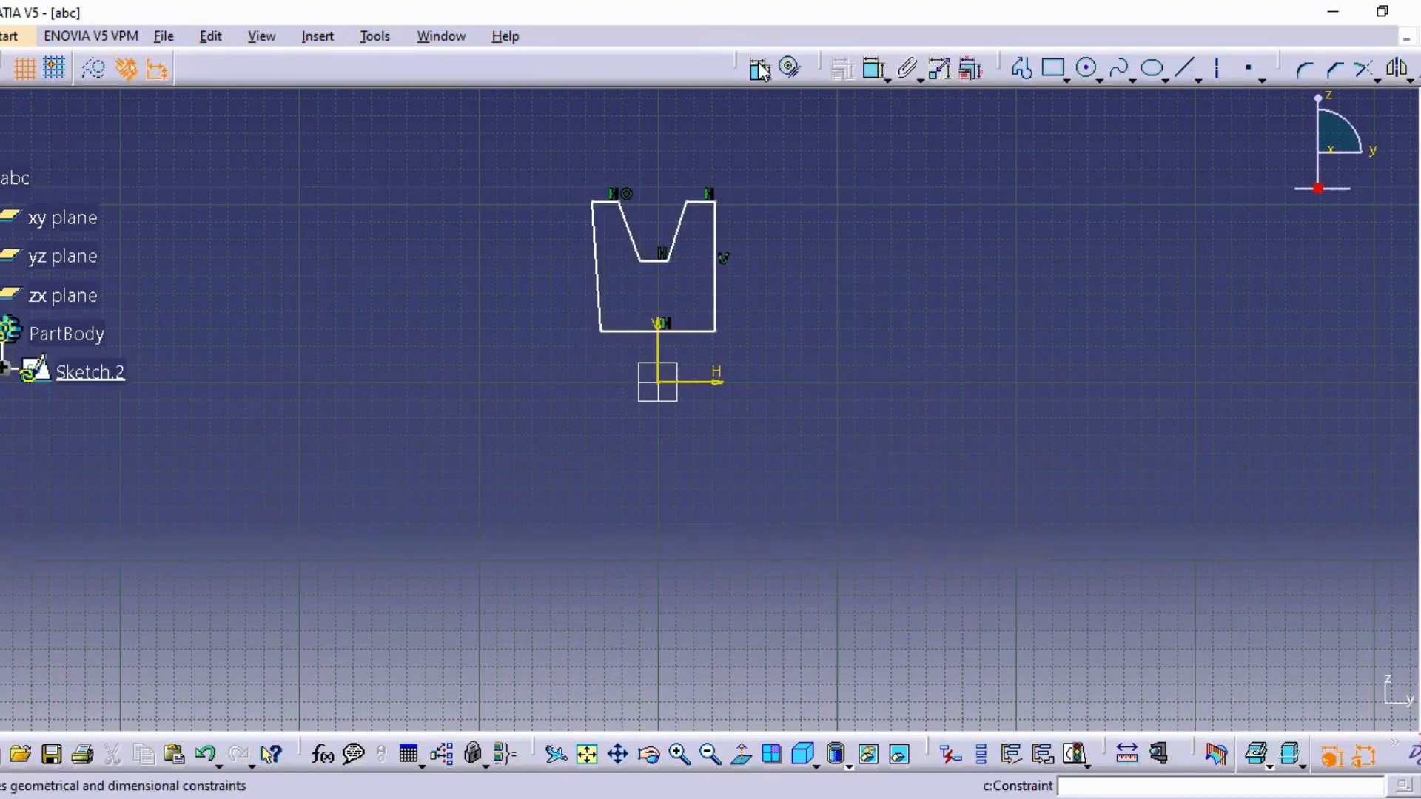
pyautogui.click(874, 68)
pyautogui.click(601, 323)
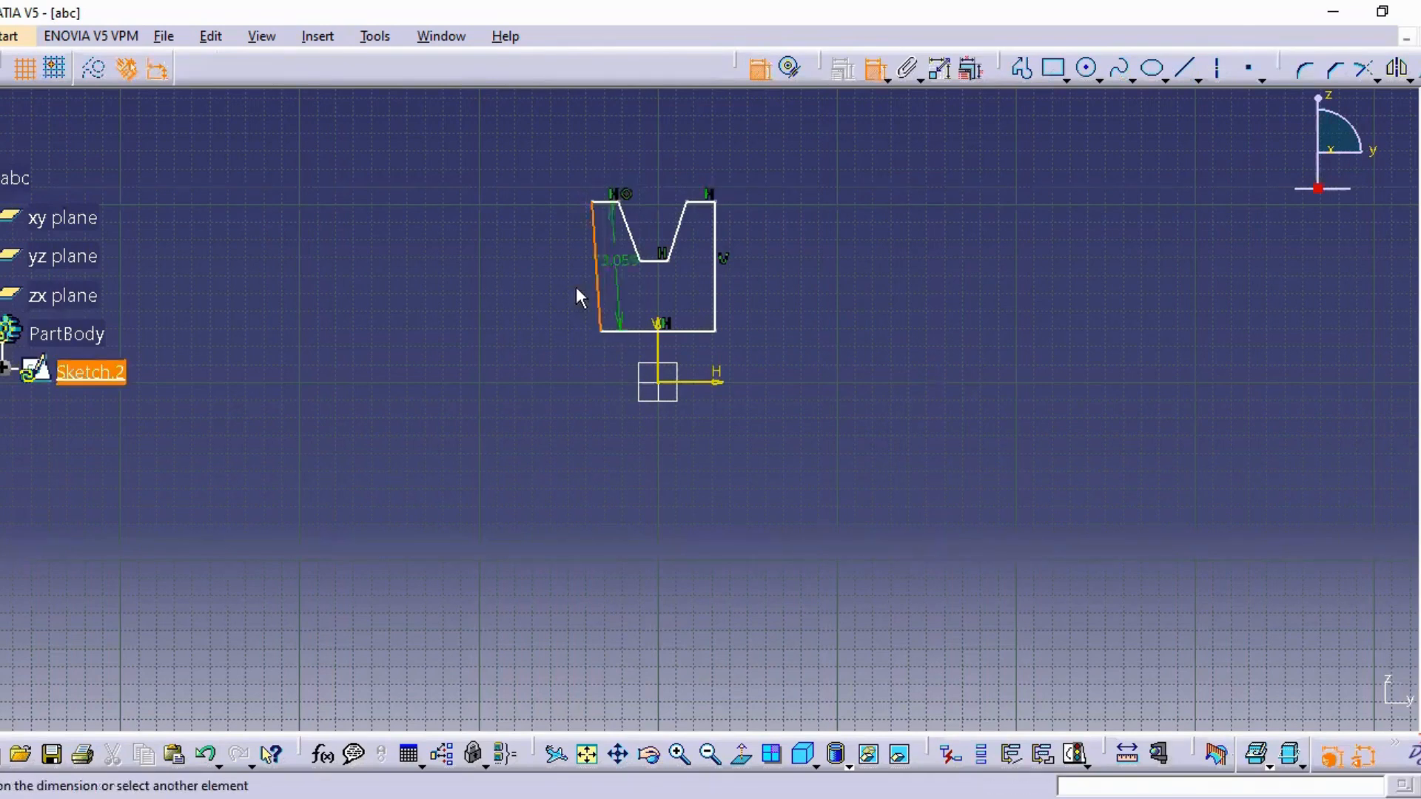
pyautogui.press('Escape')
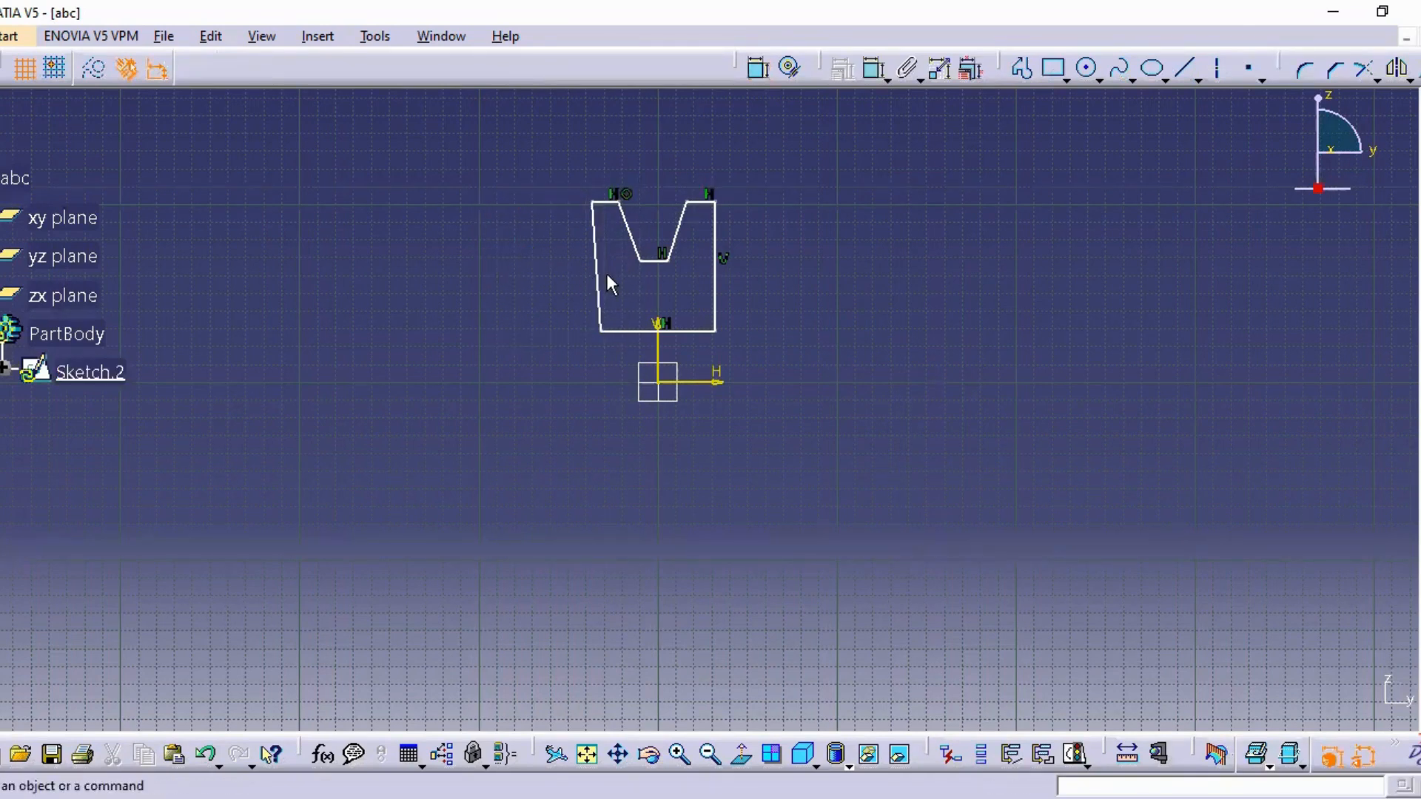
# Step: Apply a Vertical constraint to the slanted left edge of the profile
pyautogui.click(597, 294)
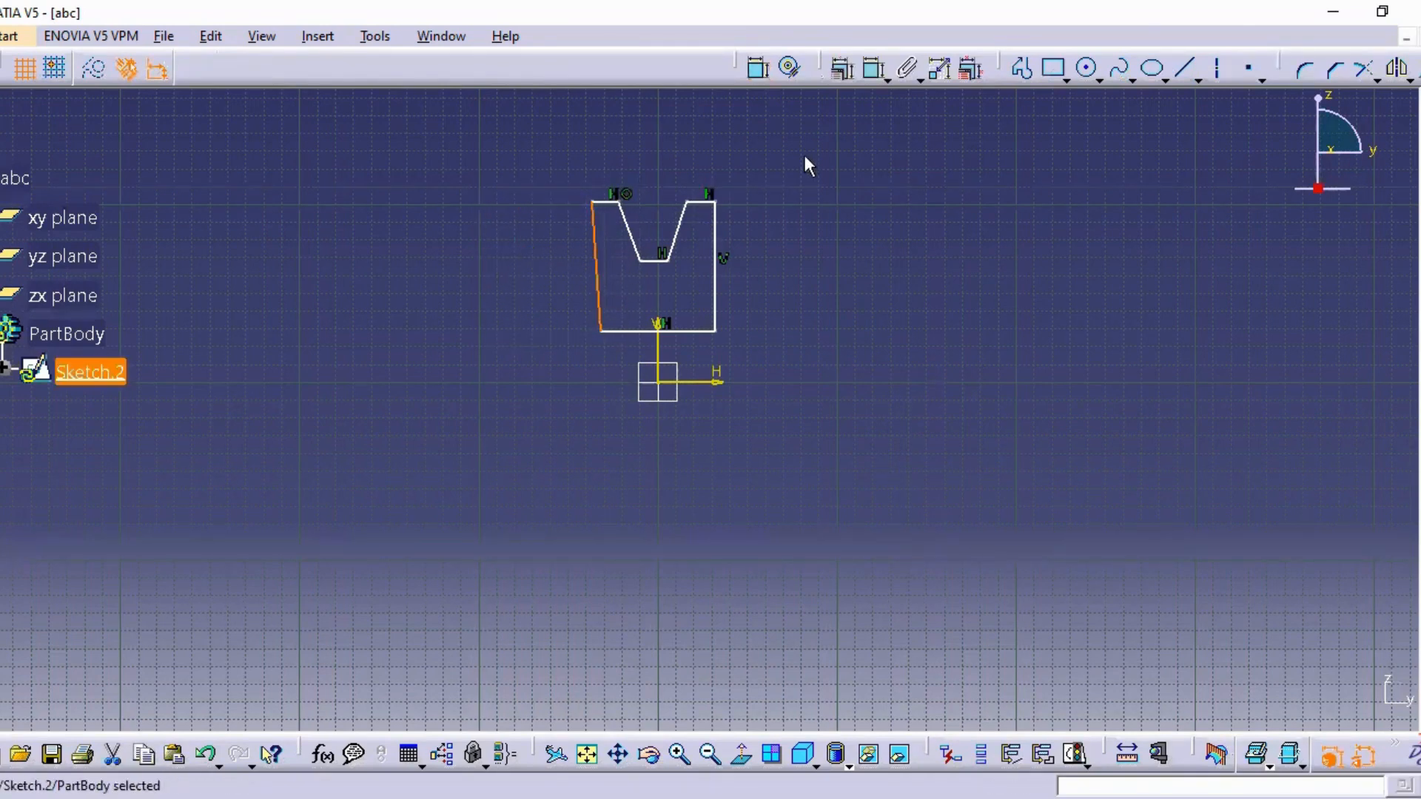
pyautogui.click(841, 68)
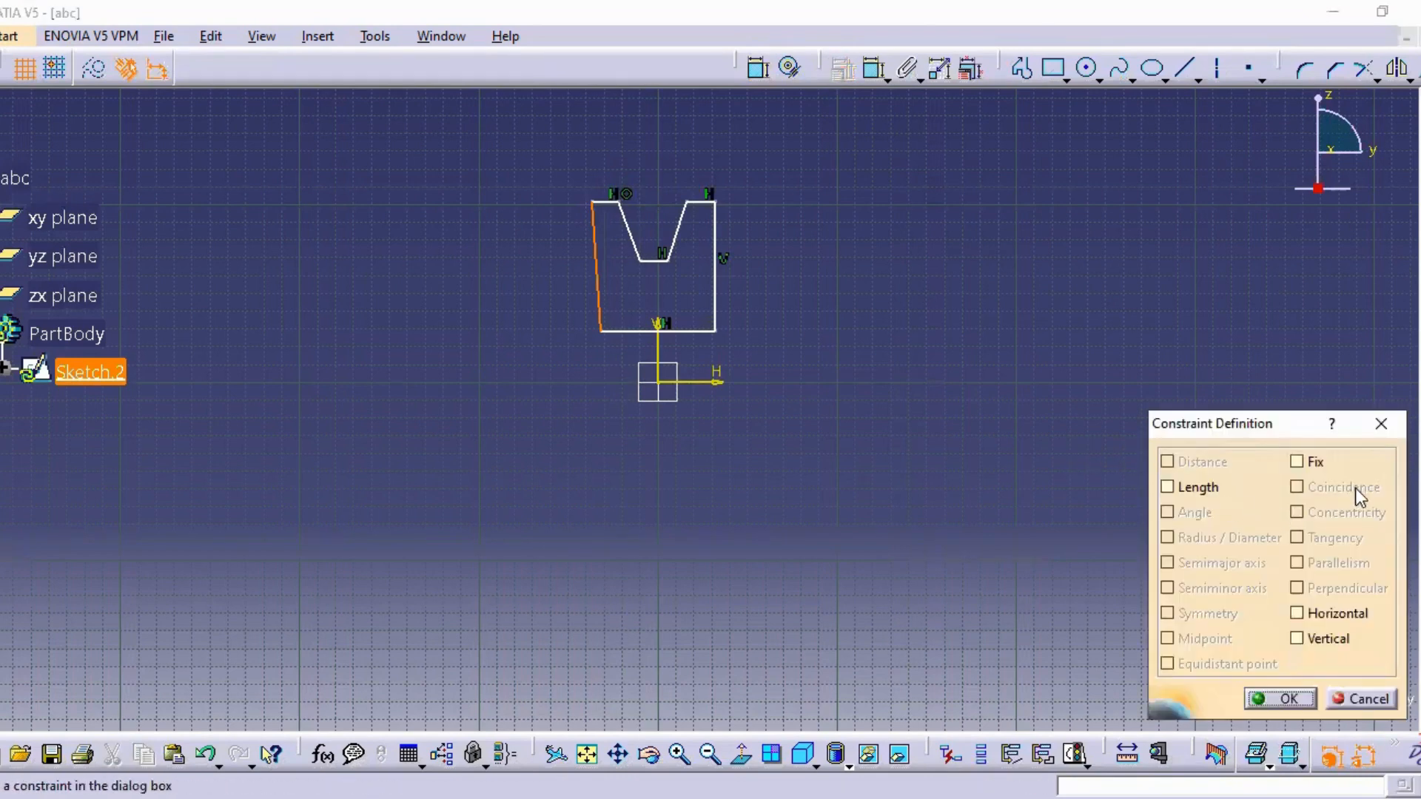
pyautogui.click(1295, 637)
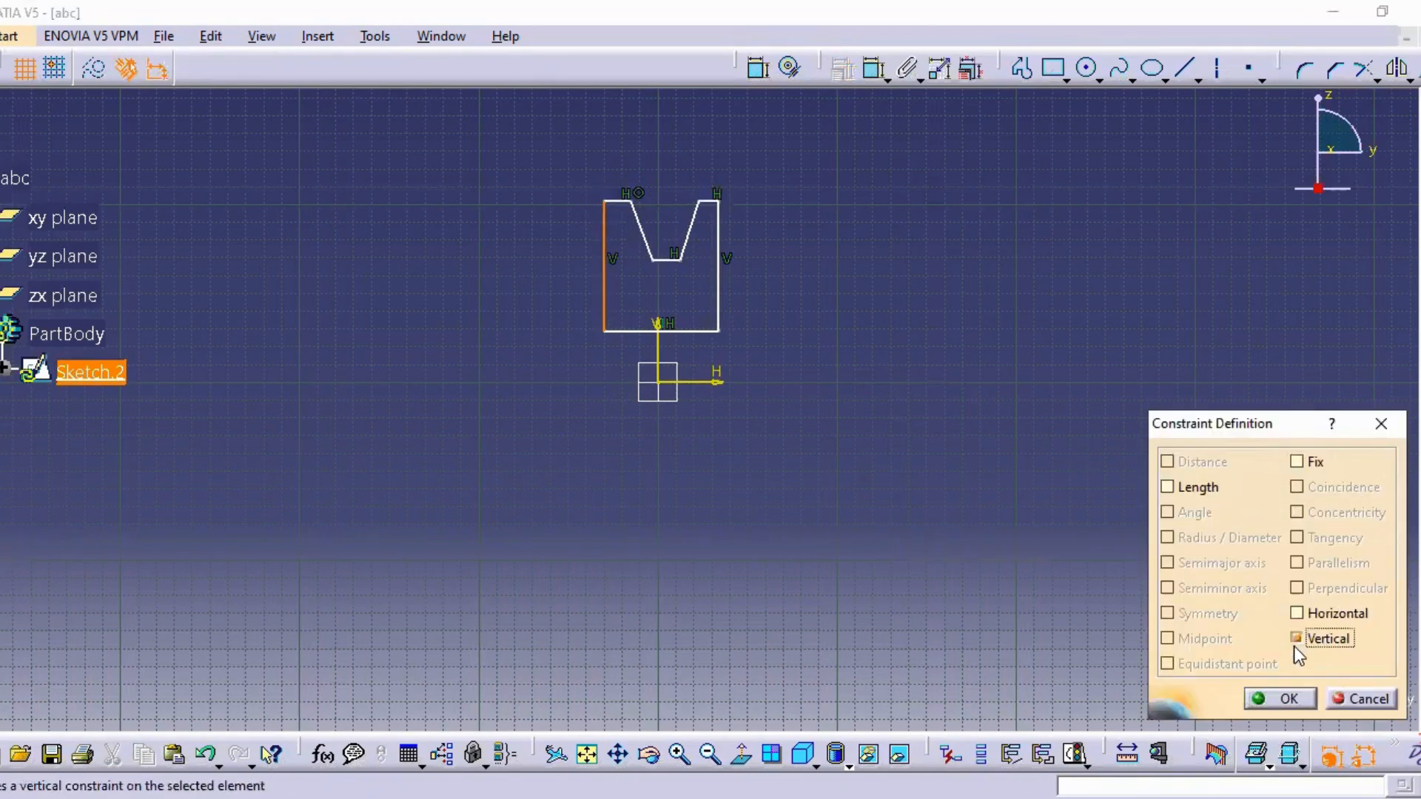
pyautogui.click(1274, 700)
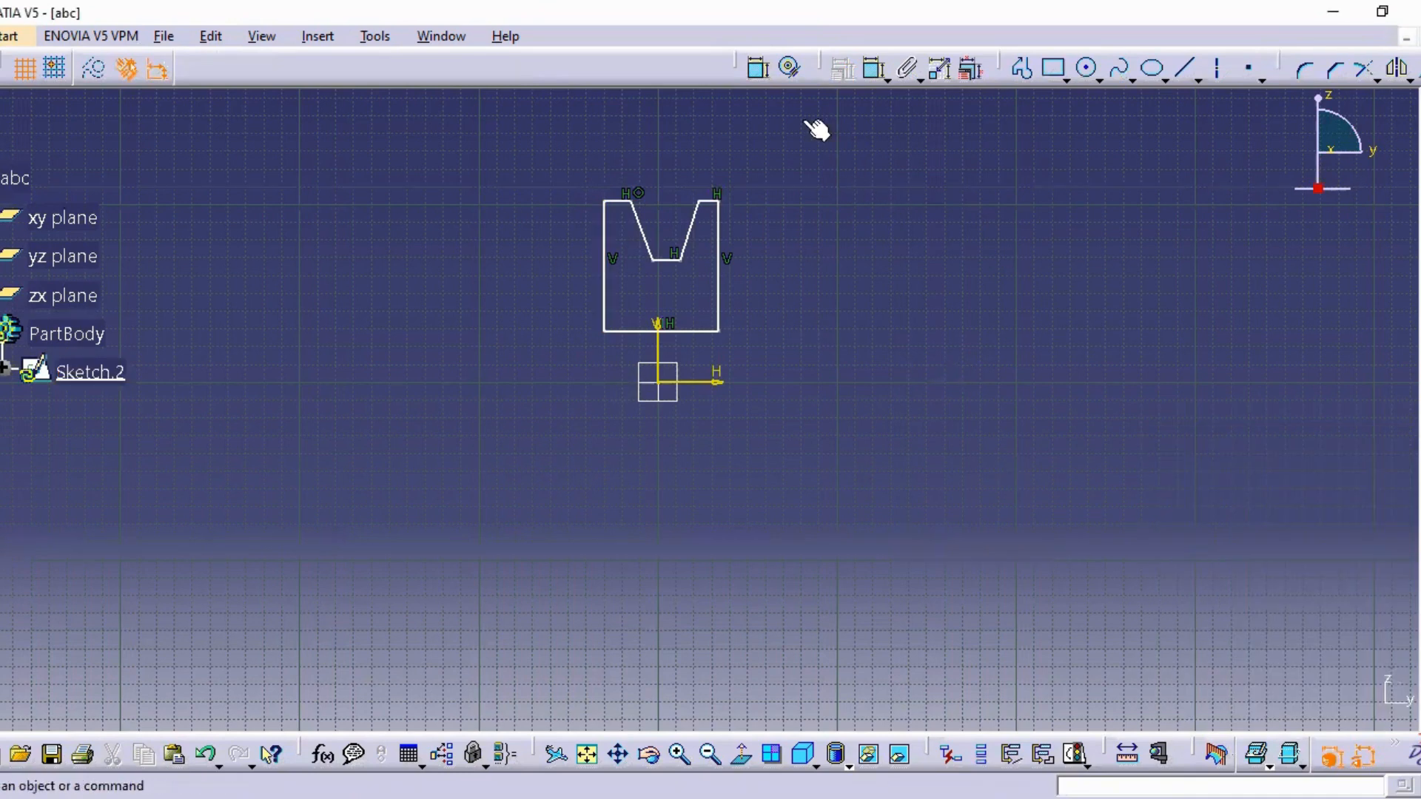
# Step: Dimension the profile's right edge height and the base edge width, placing the dimensions outside the profile
pyautogui.click(758, 68)
pyautogui.click(723, 300)
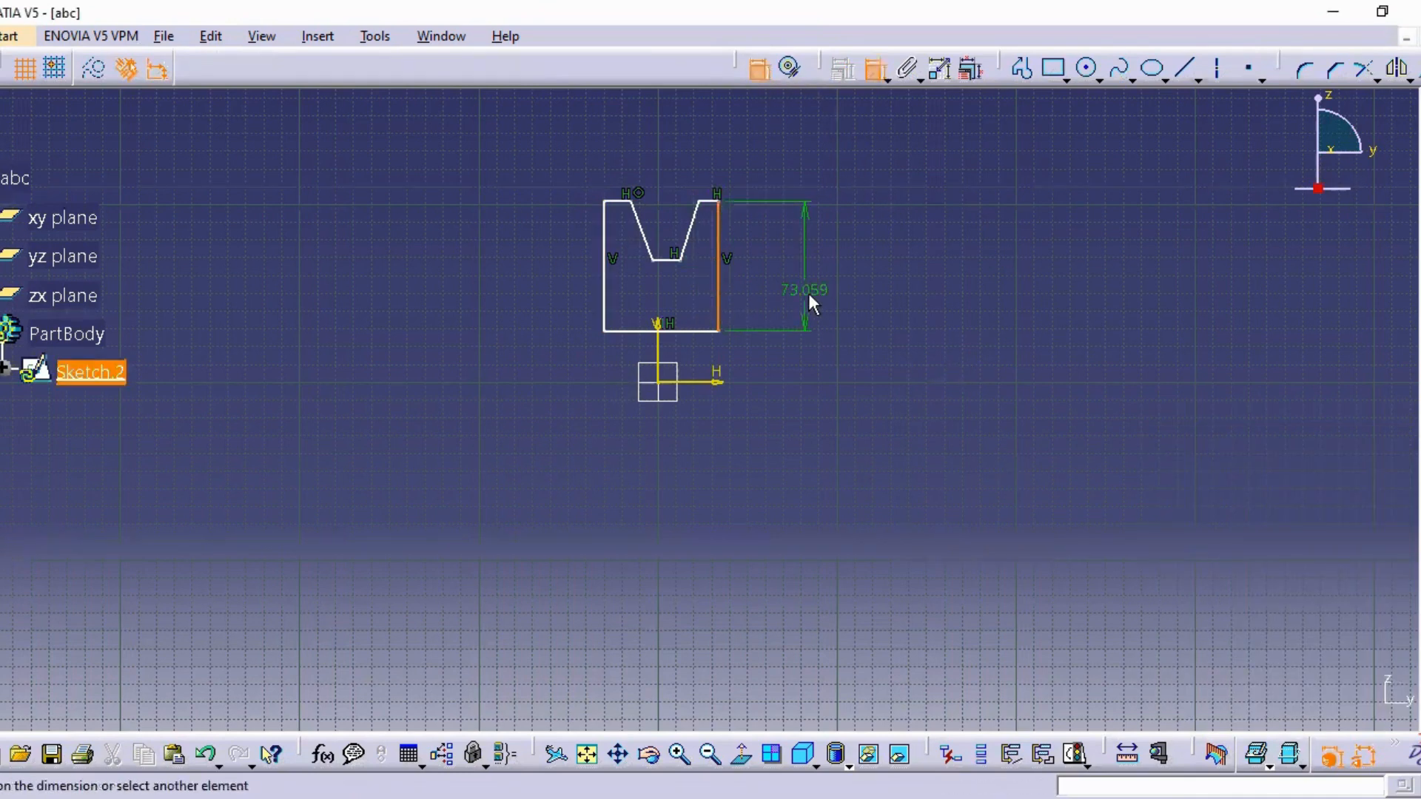
pyautogui.click(805, 291)
pyautogui.click(758, 68)
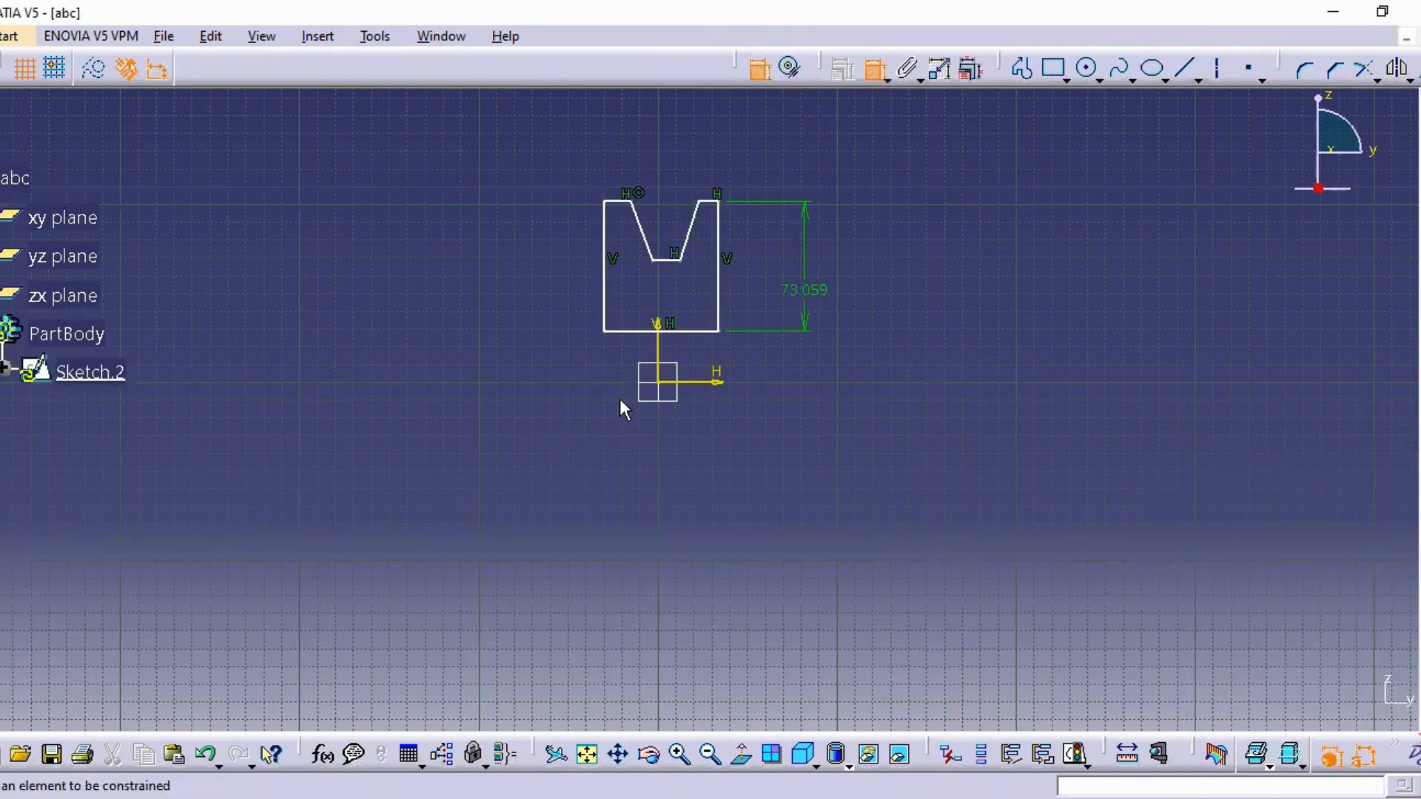
pyautogui.click(653, 331)
pyautogui.click(651, 506)
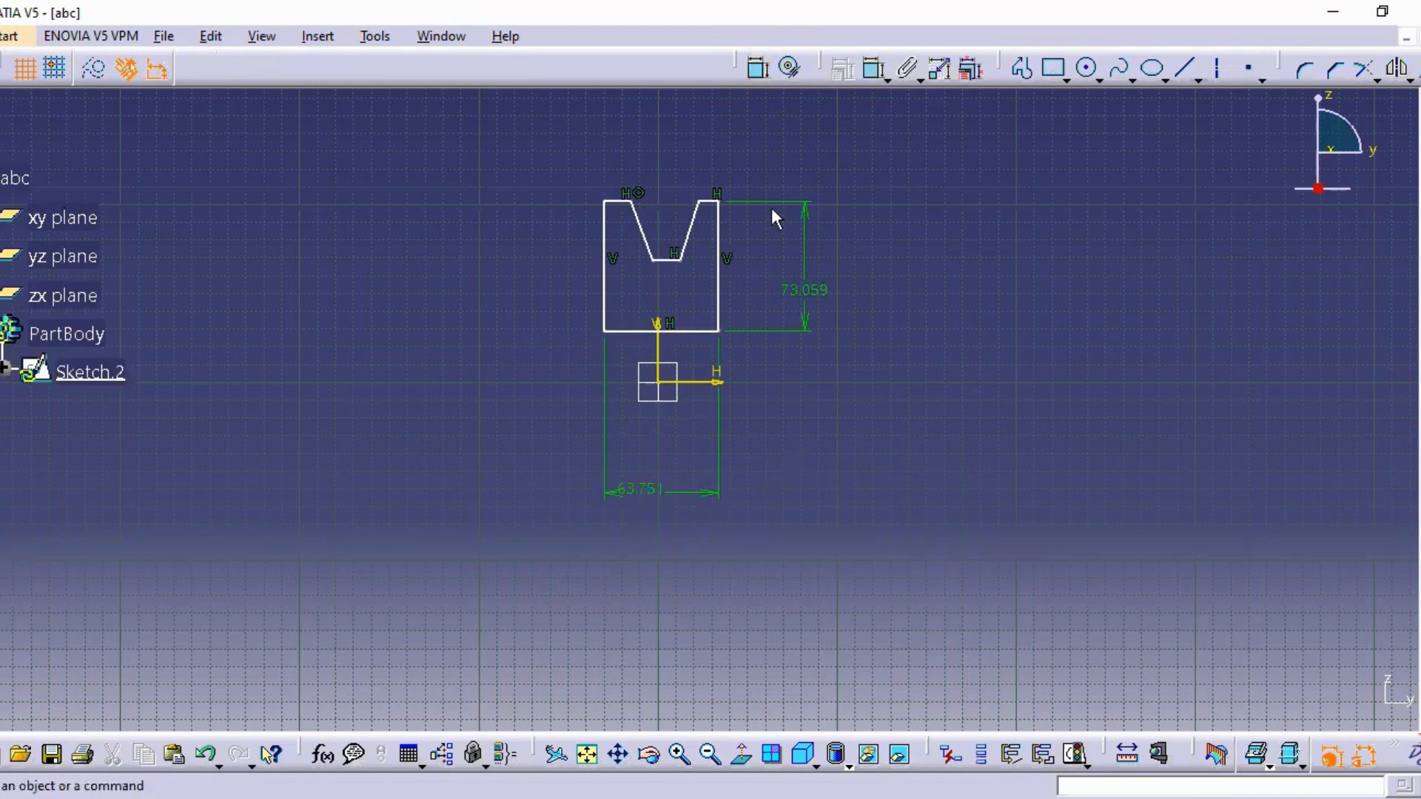
# Step: Dimension the horizontal distance between the profile's left edge and the vertical axis
pyautogui.click(758, 68)
pyautogui.click(605, 285)
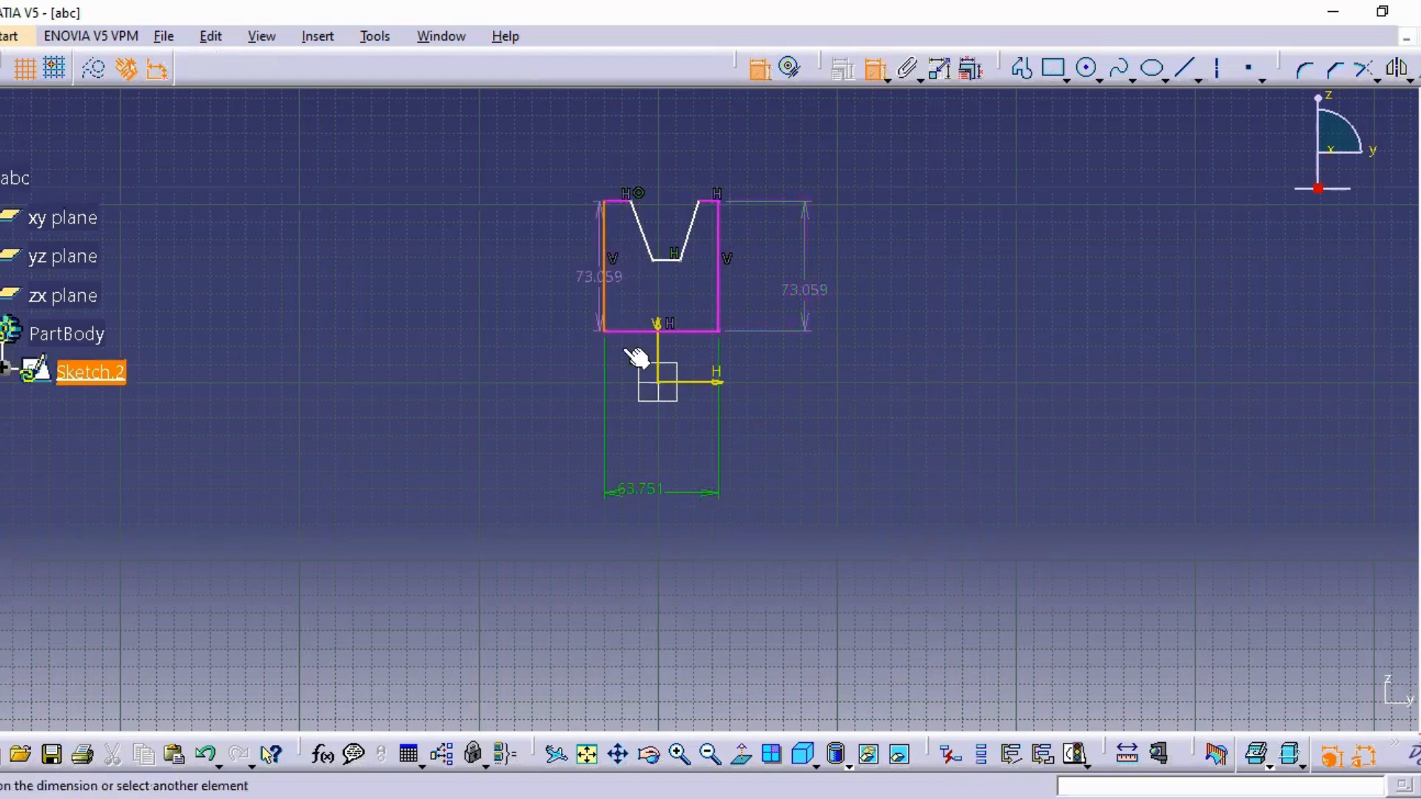
pyautogui.click(657, 353)
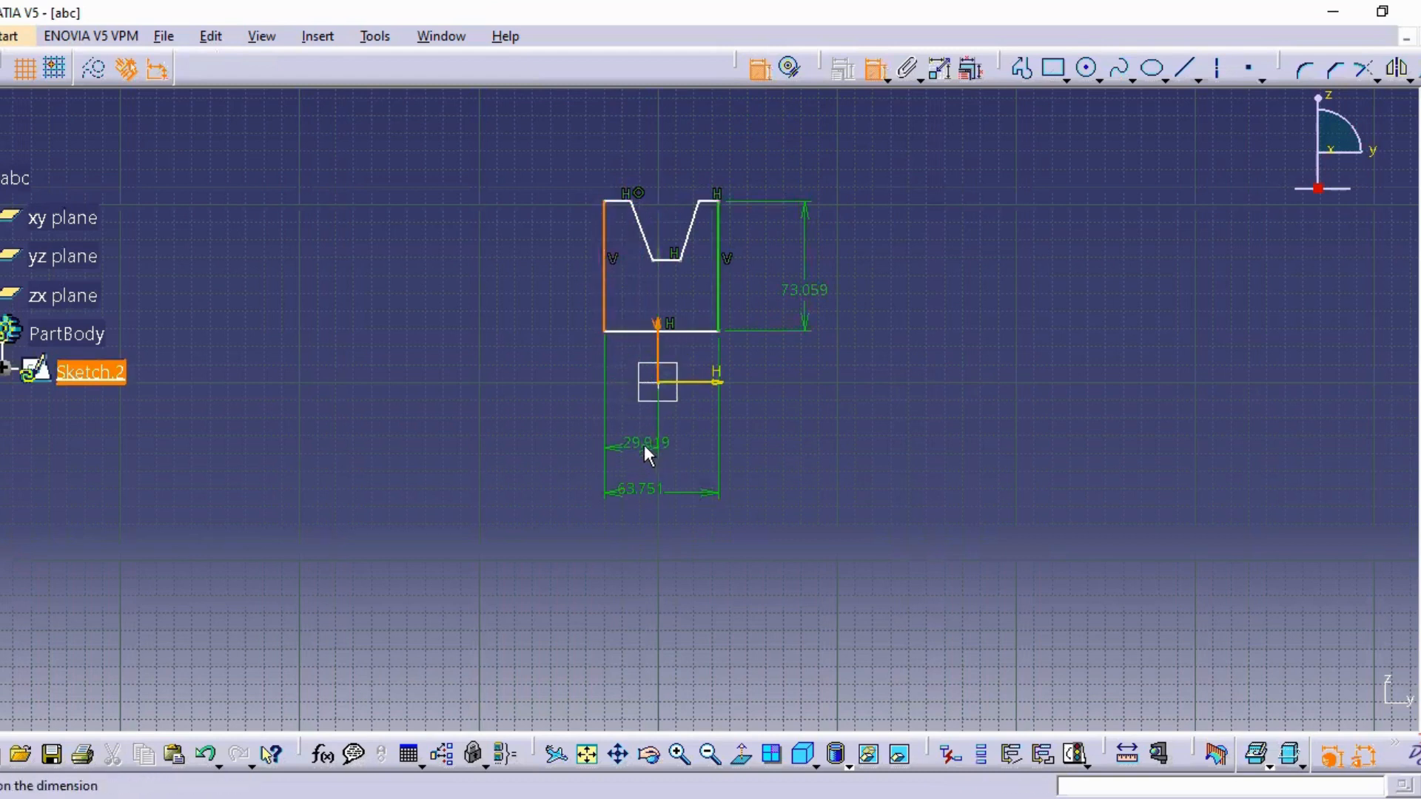
pyautogui.click(543, 457)
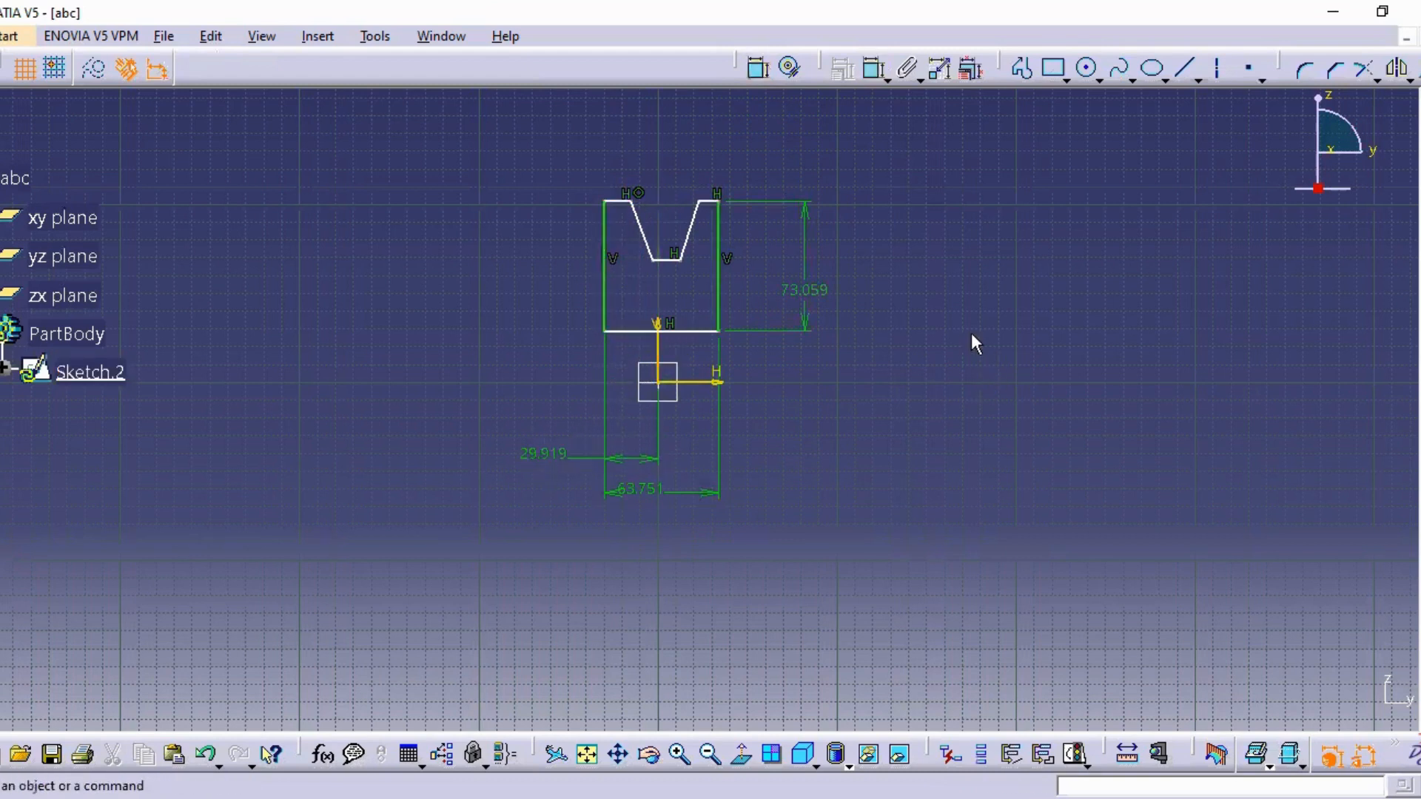
# Step: Dimension the lengths of the two short top flats on either side of the notch
pyautogui.click(757, 68)
pyautogui.click(621, 201)
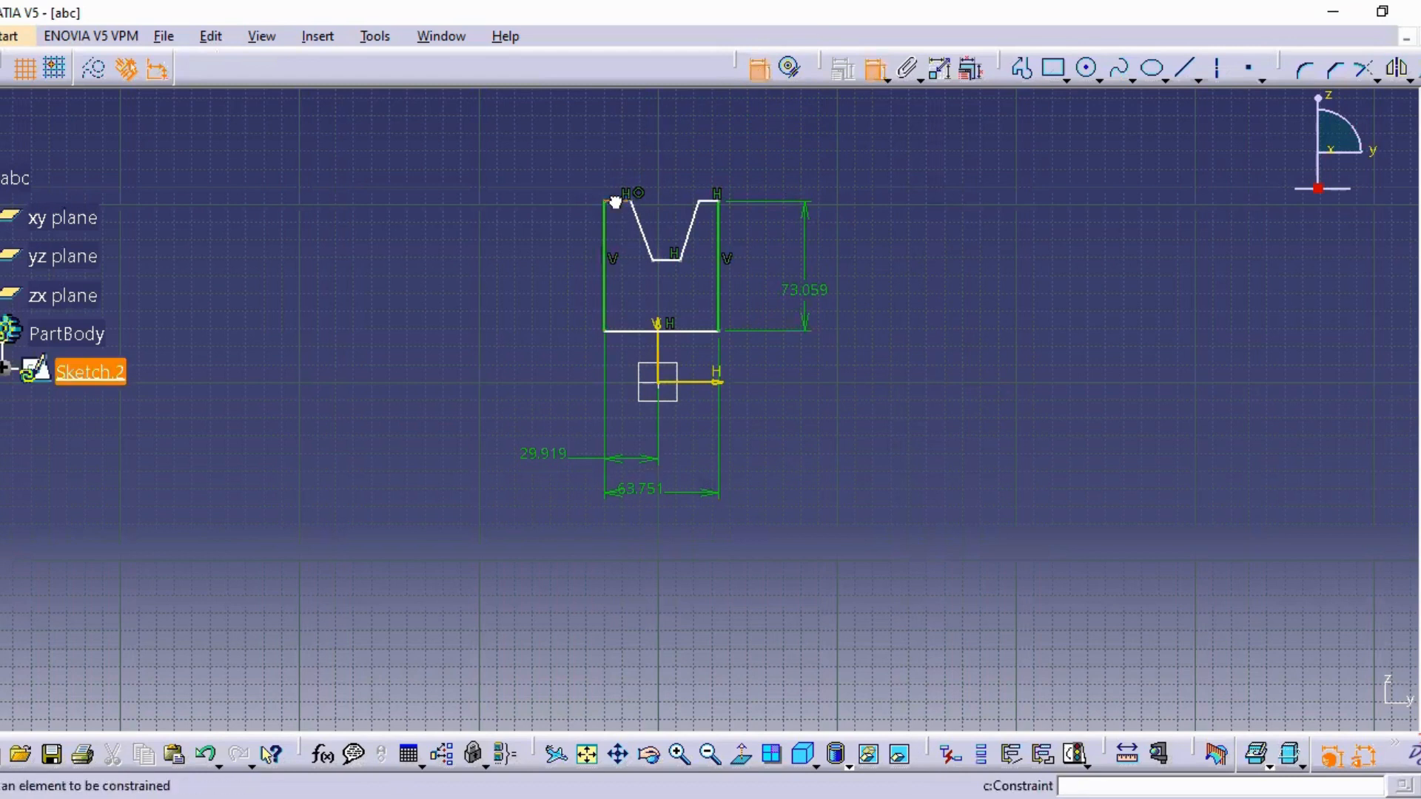
pyautogui.click(631, 154)
pyautogui.click(759, 69)
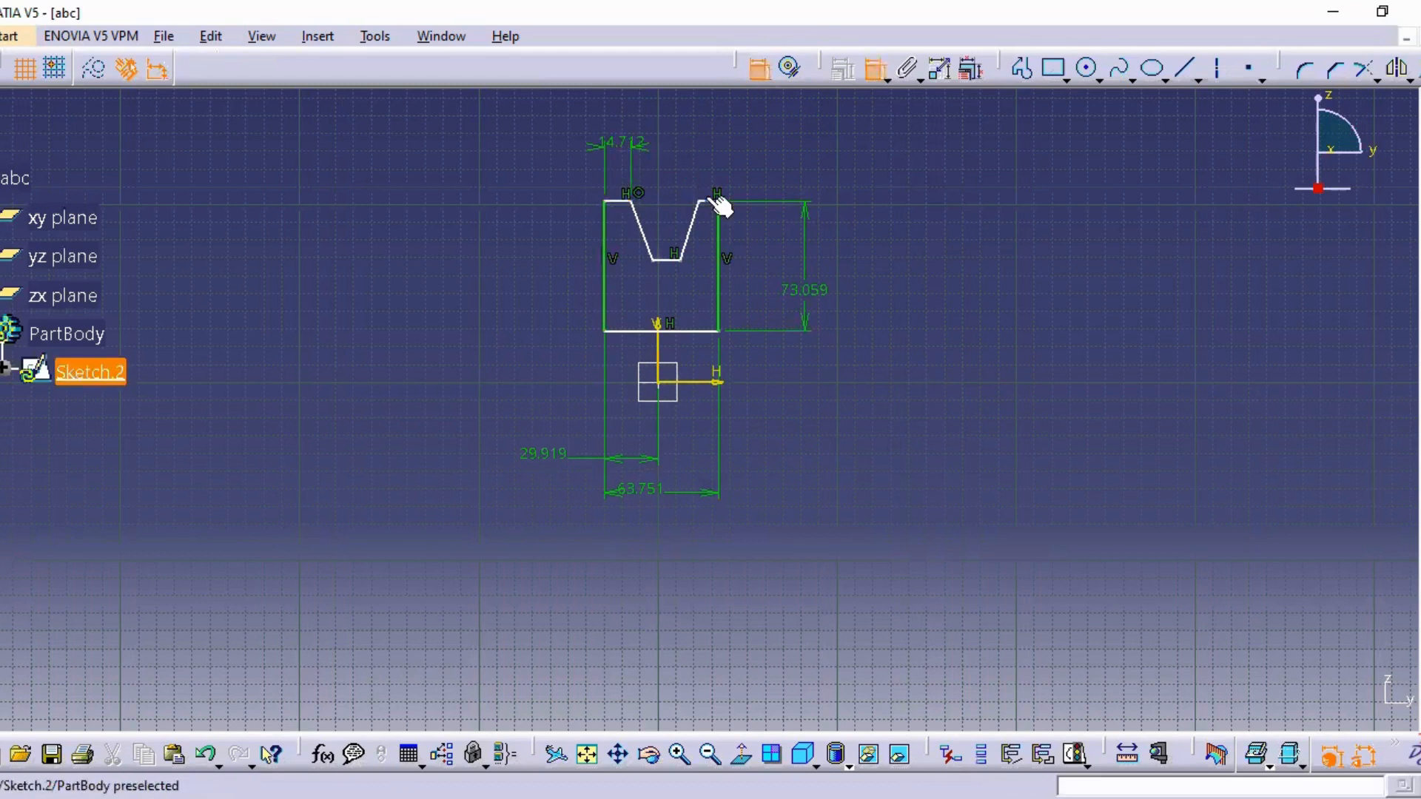
pyautogui.click(711, 202)
pyautogui.click(712, 150)
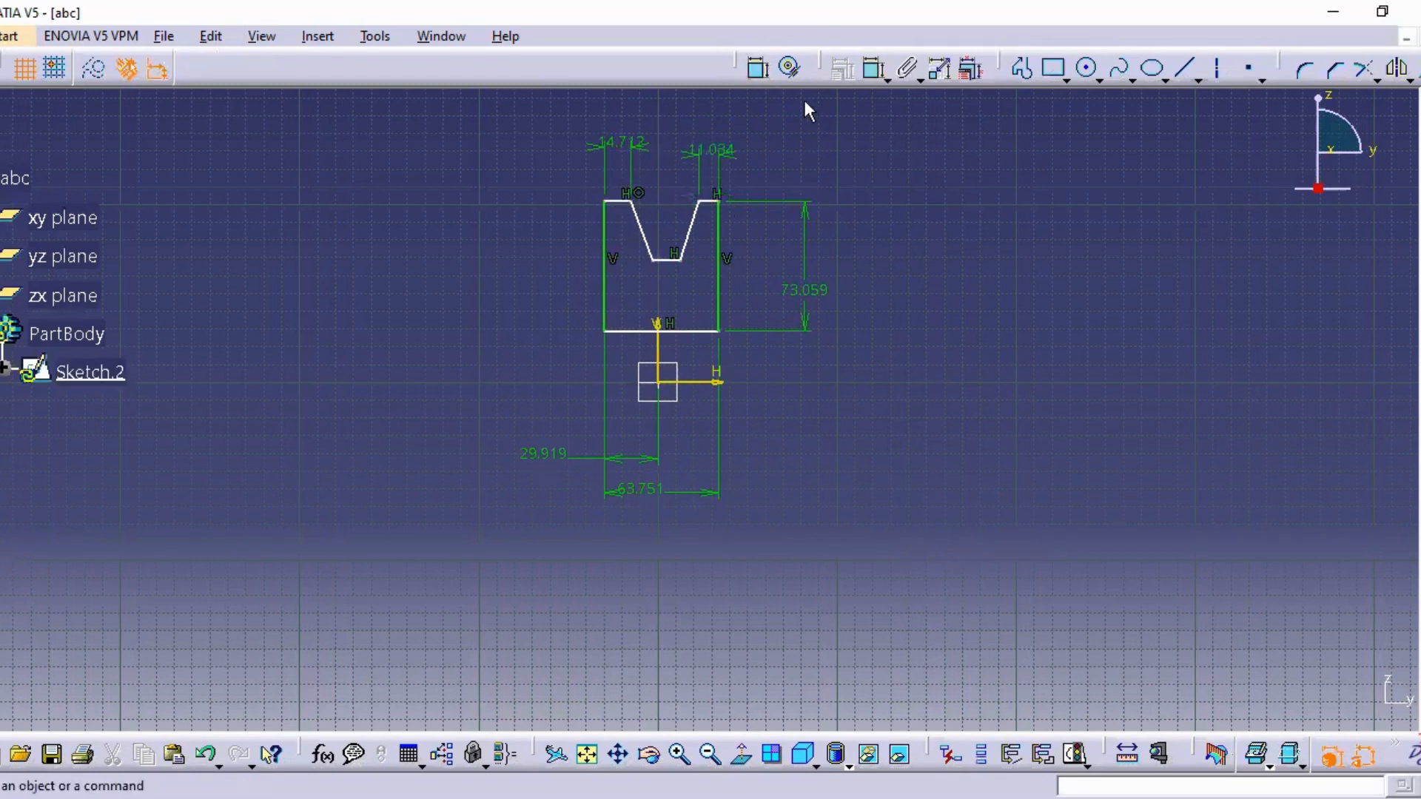
# Step: Dimension the vertical distance from the notch floor to the base edge, and from the base edge to the origin
pyautogui.click(759, 69)
pyautogui.click(669, 259)
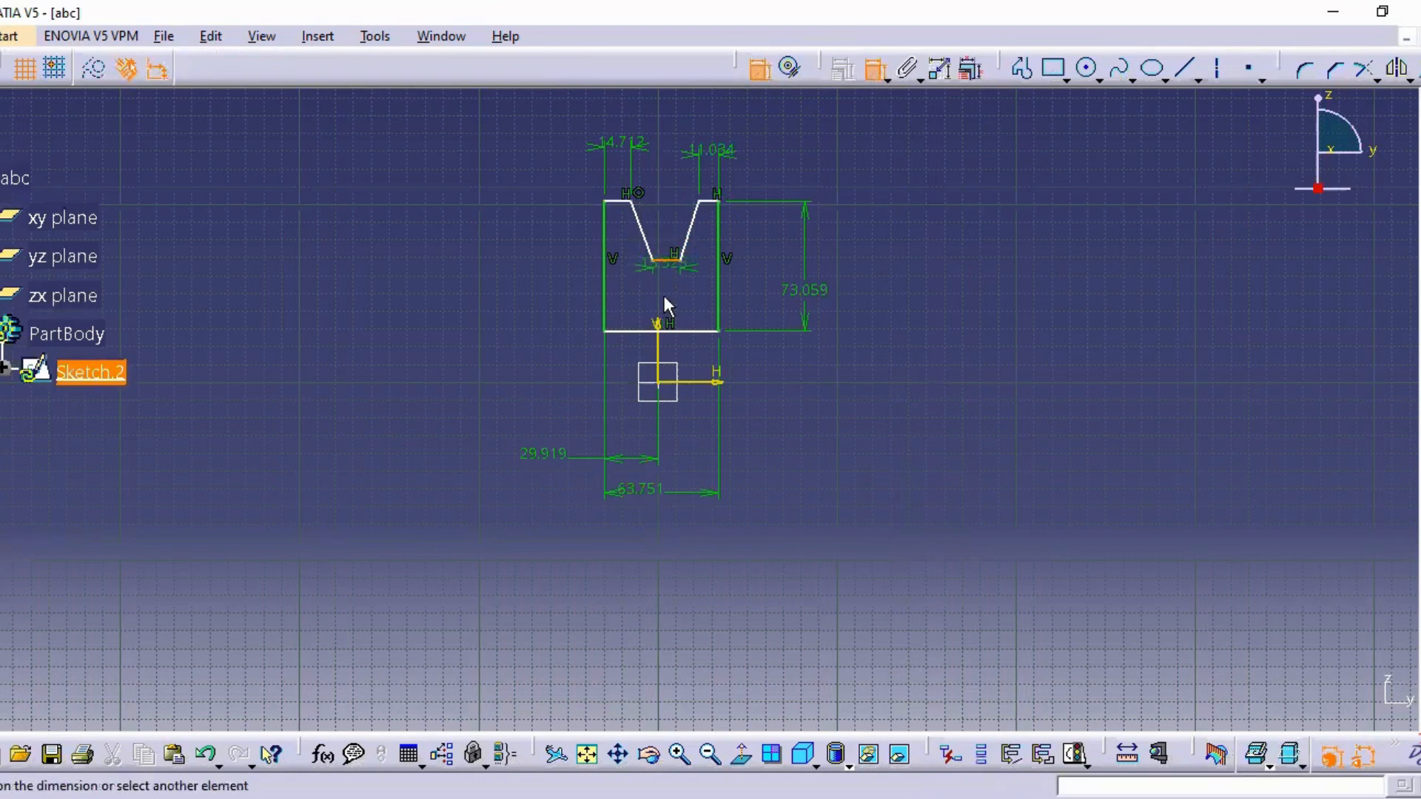
pyautogui.click(688, 332)
pyautogui.click(503, 286)
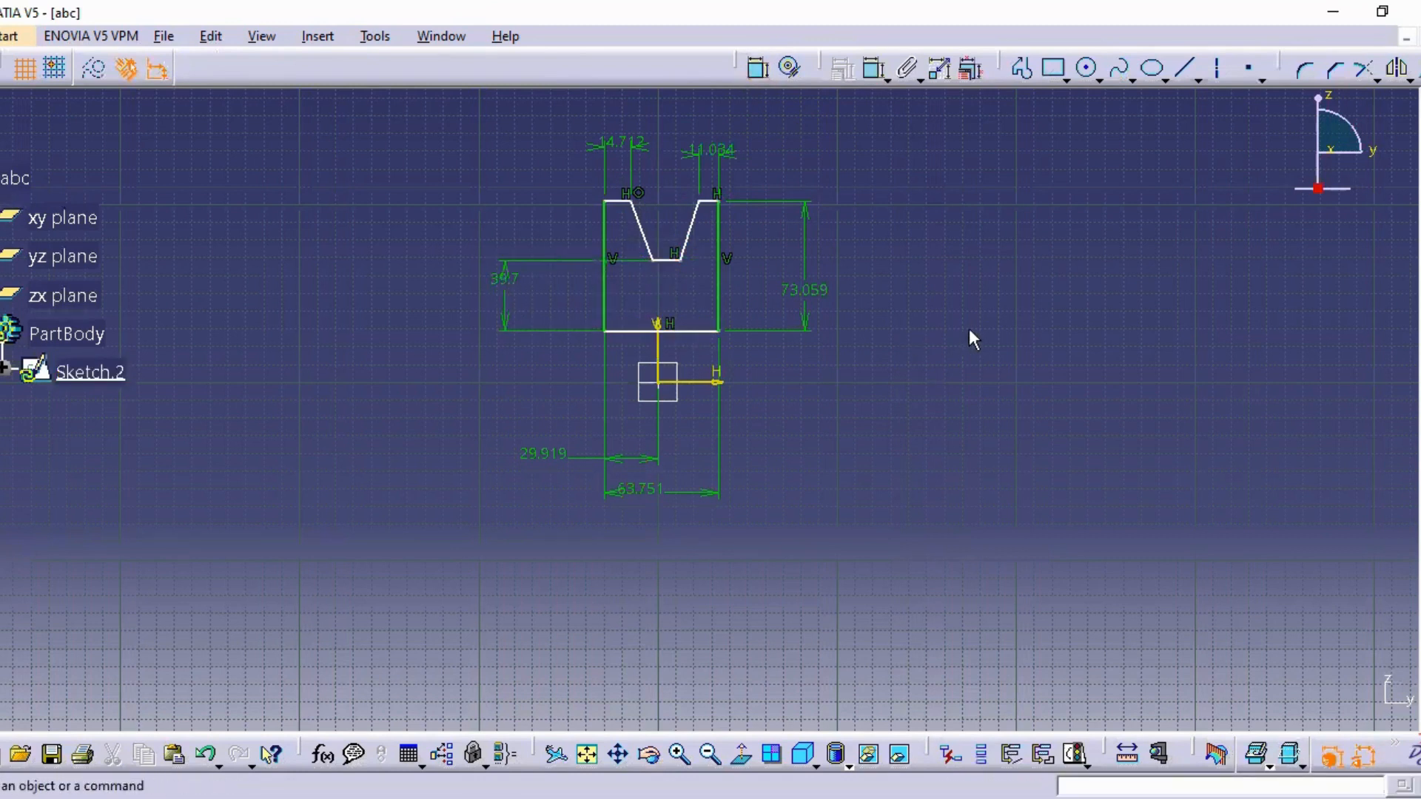
pyautogui.click(759, 69)
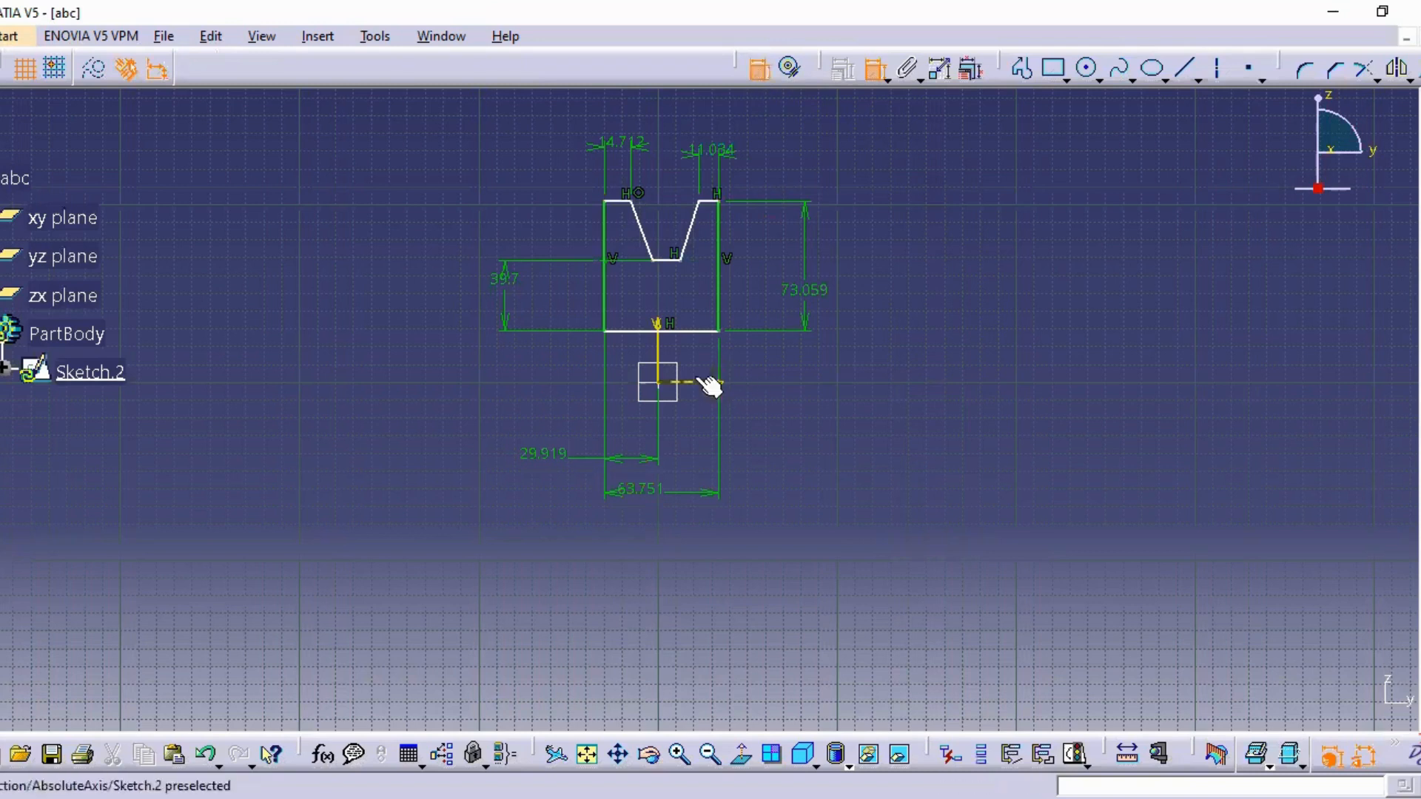
pyautogui.click(658, 383)
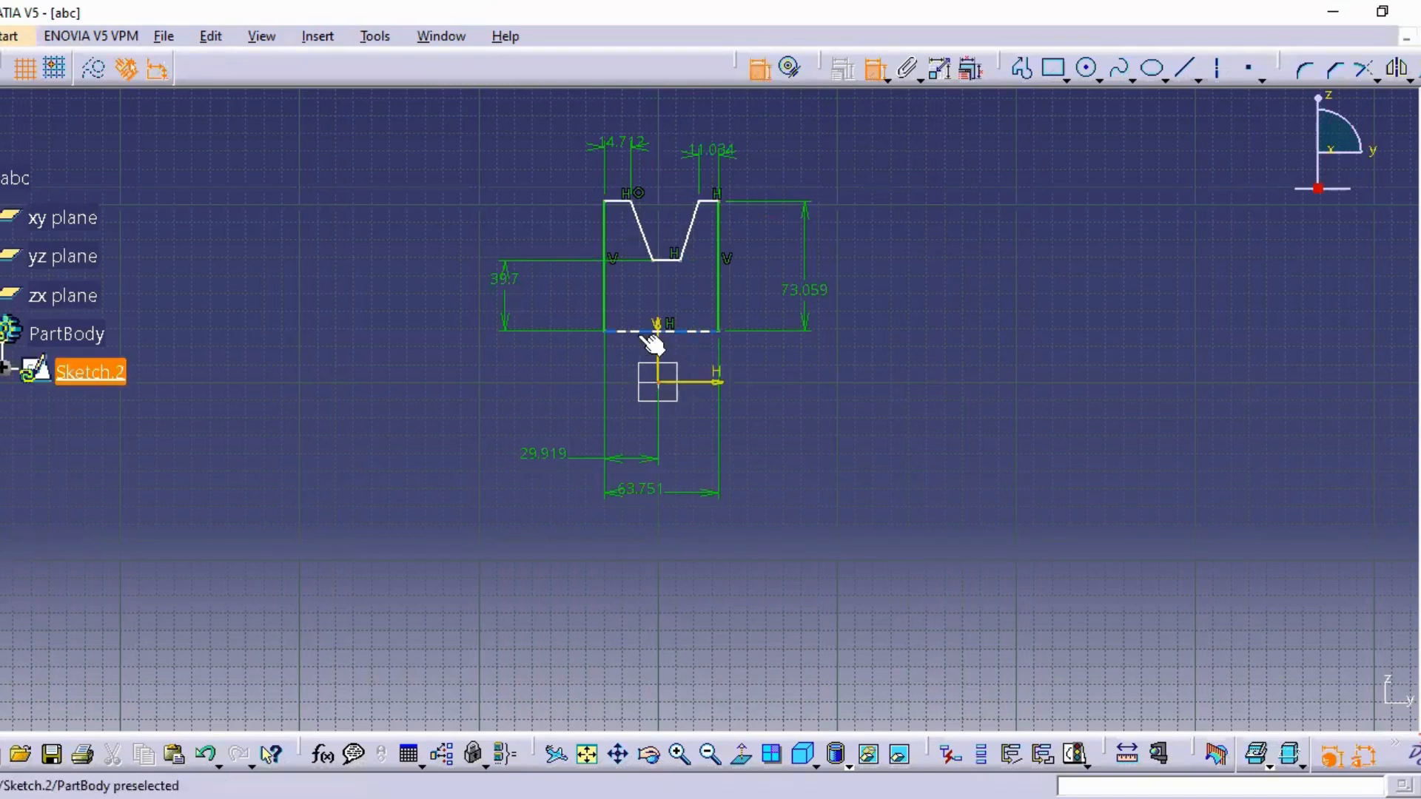
pyautogui.click(642, 332)
pyautogui.click(514, 374)
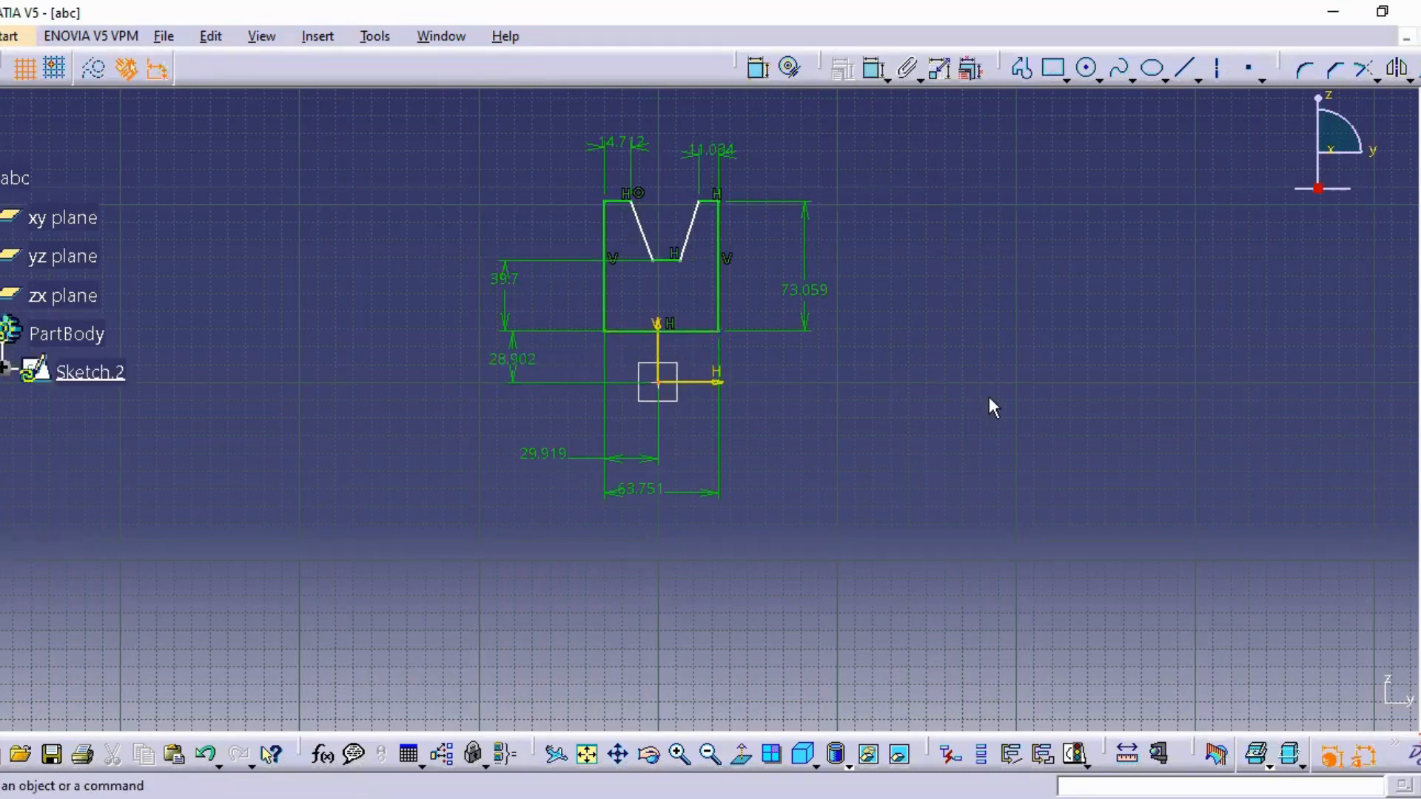
# Step: Set the lengths of both top flats beside the notch to 15 mm
pyautogui.doubleClick(606, 148)
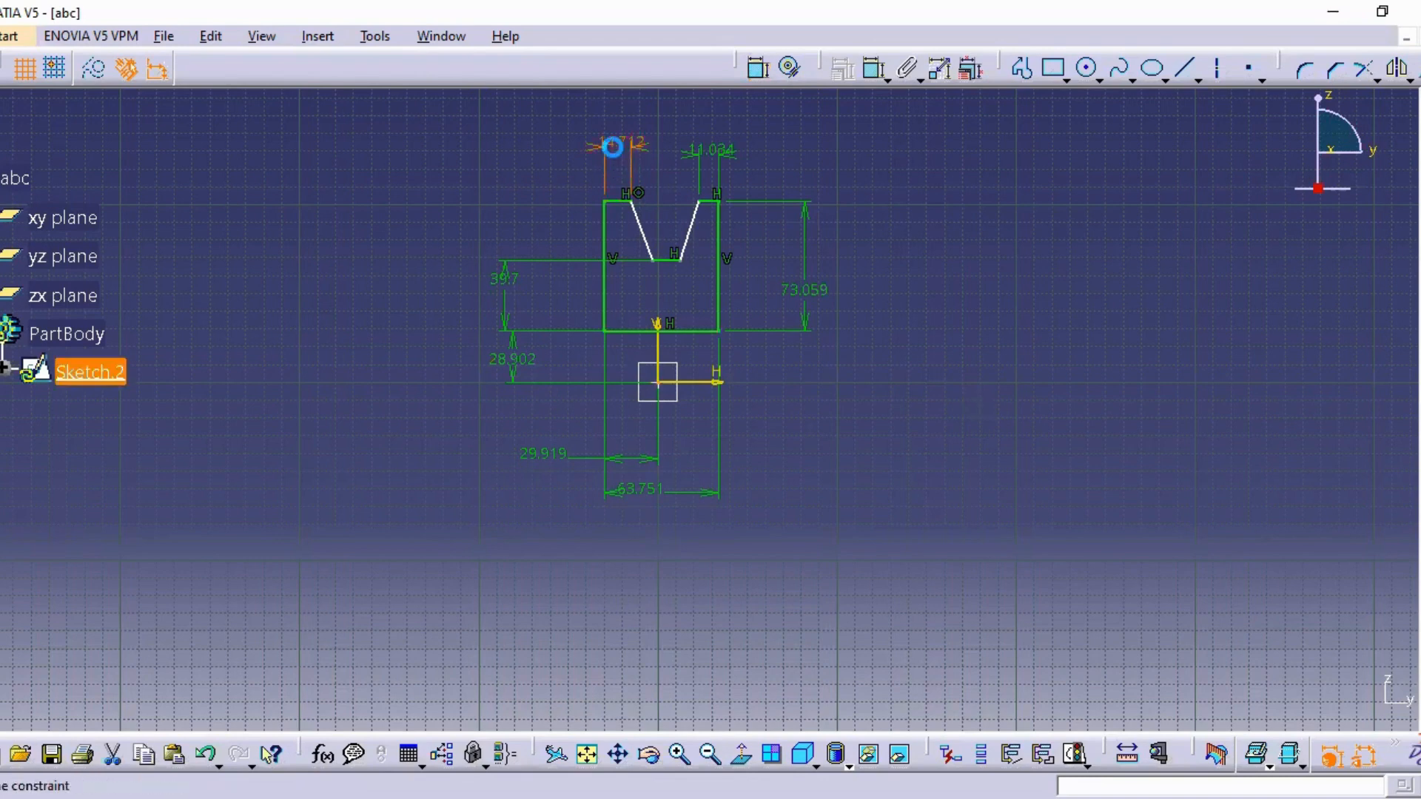
pyautogui.write('15')
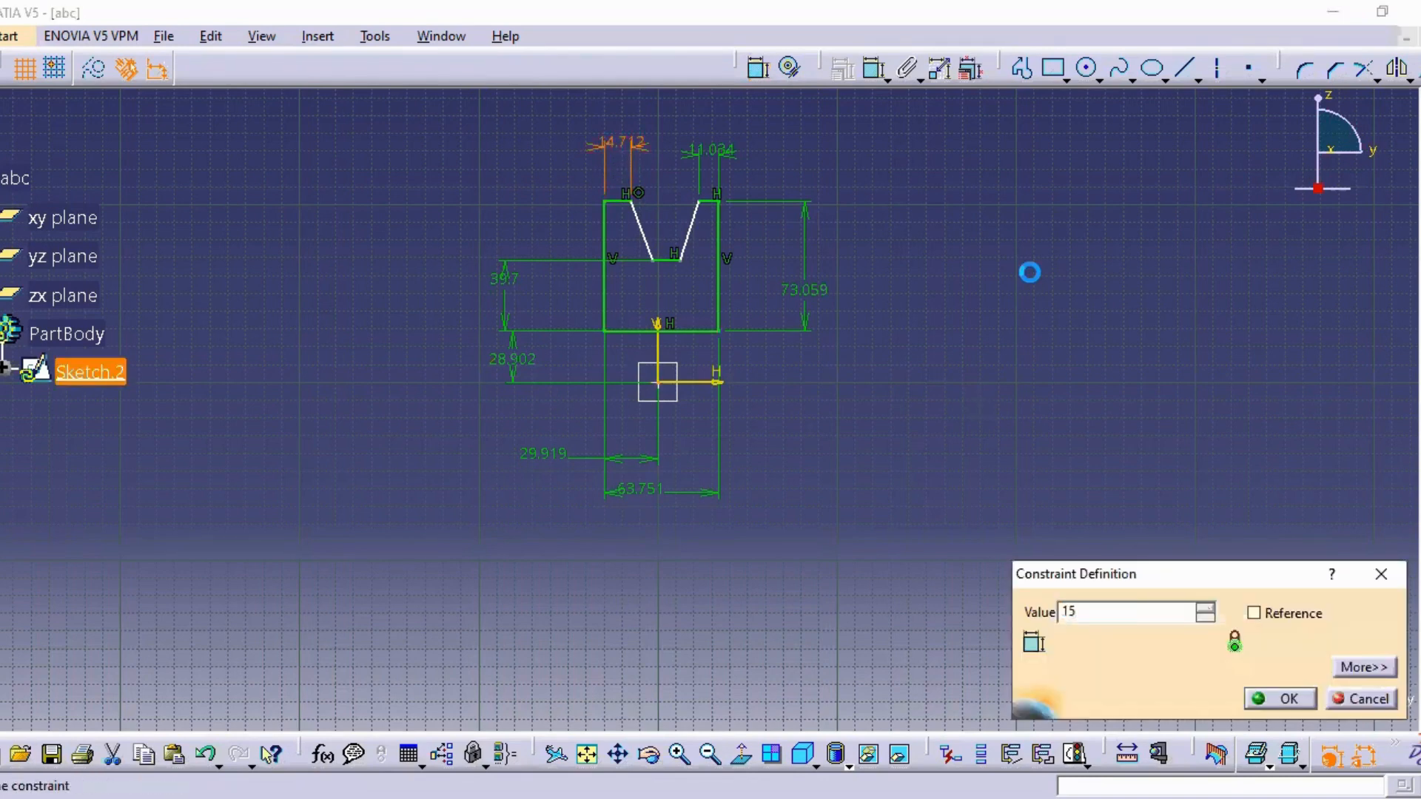
pyautogui.press('Return')
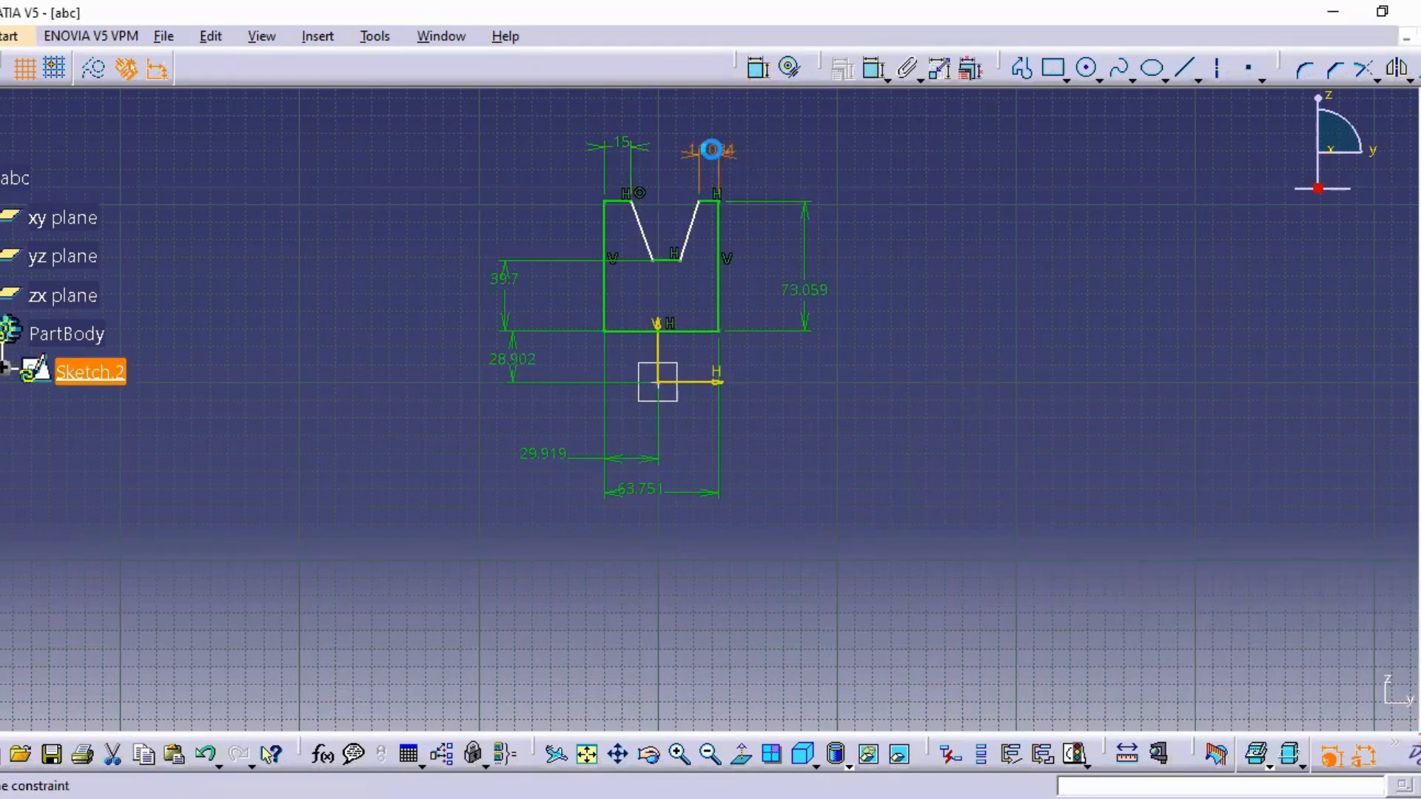
pyautogui.doubleClick(712, 148)
pyautogui.write('15')
pyautogui.press('Return')
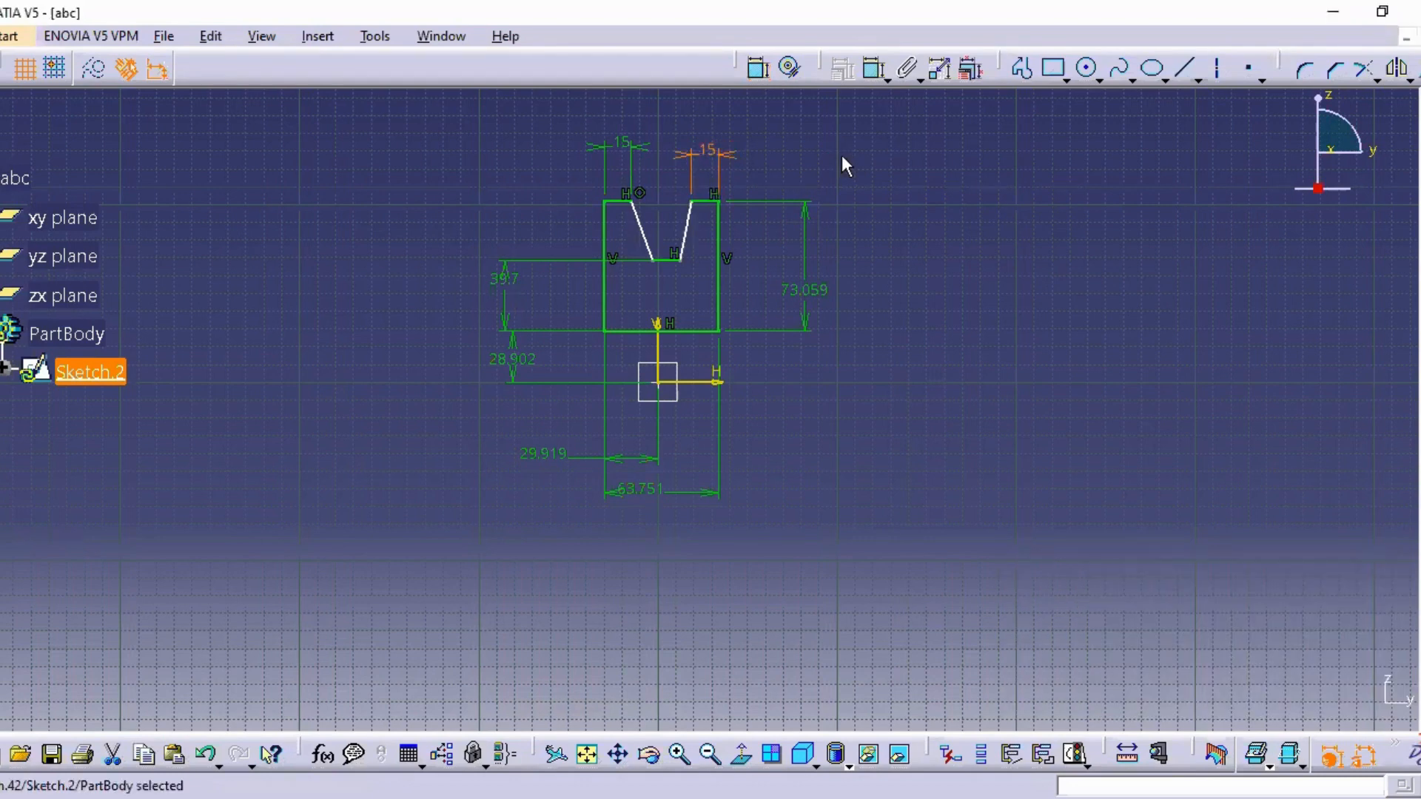
# Step: Set the profile's overall height to 60 mm and the notch floor's height above the base edge to 40 mm
pyautogui.doubleClick(806, 293)
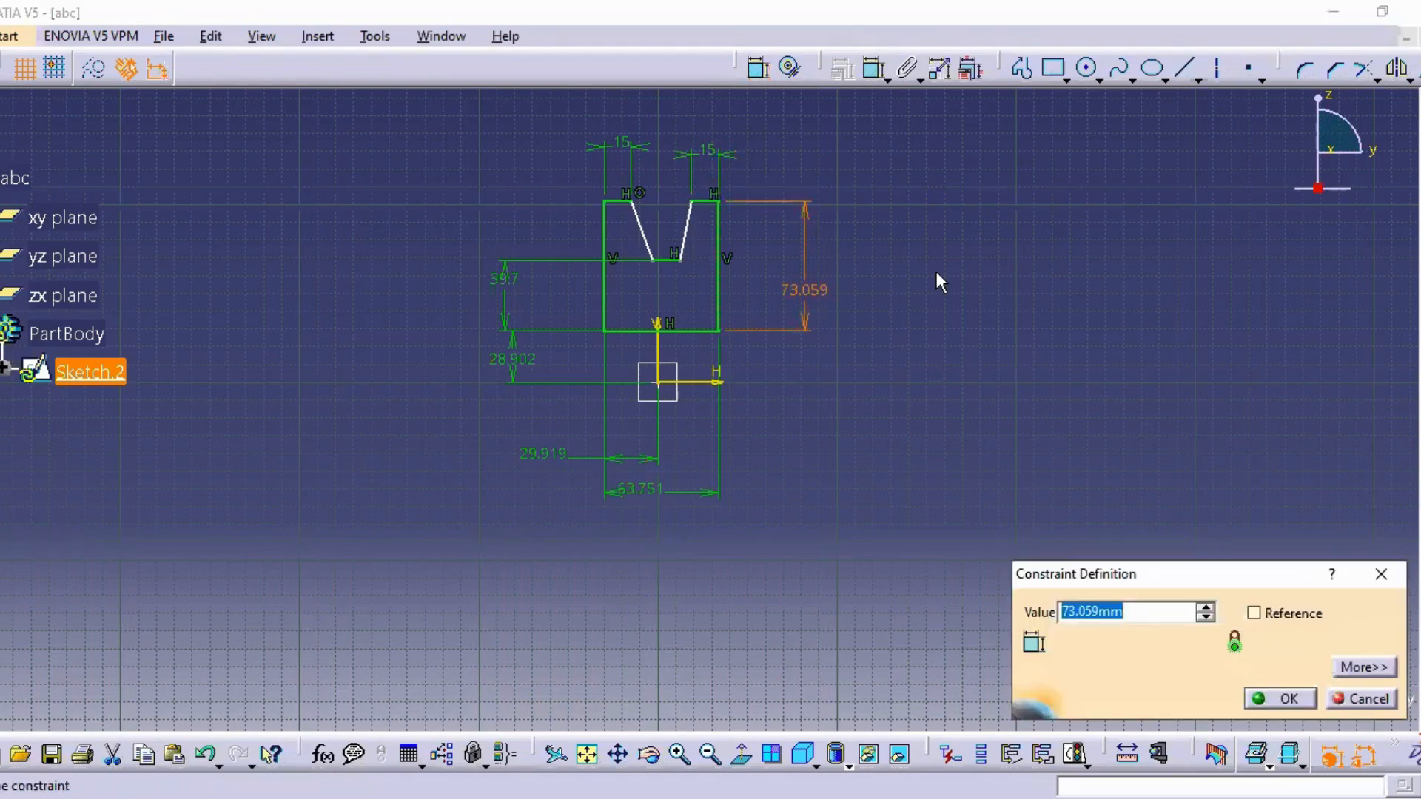
pyautogui.write('60')
pyautogui.press('Return')
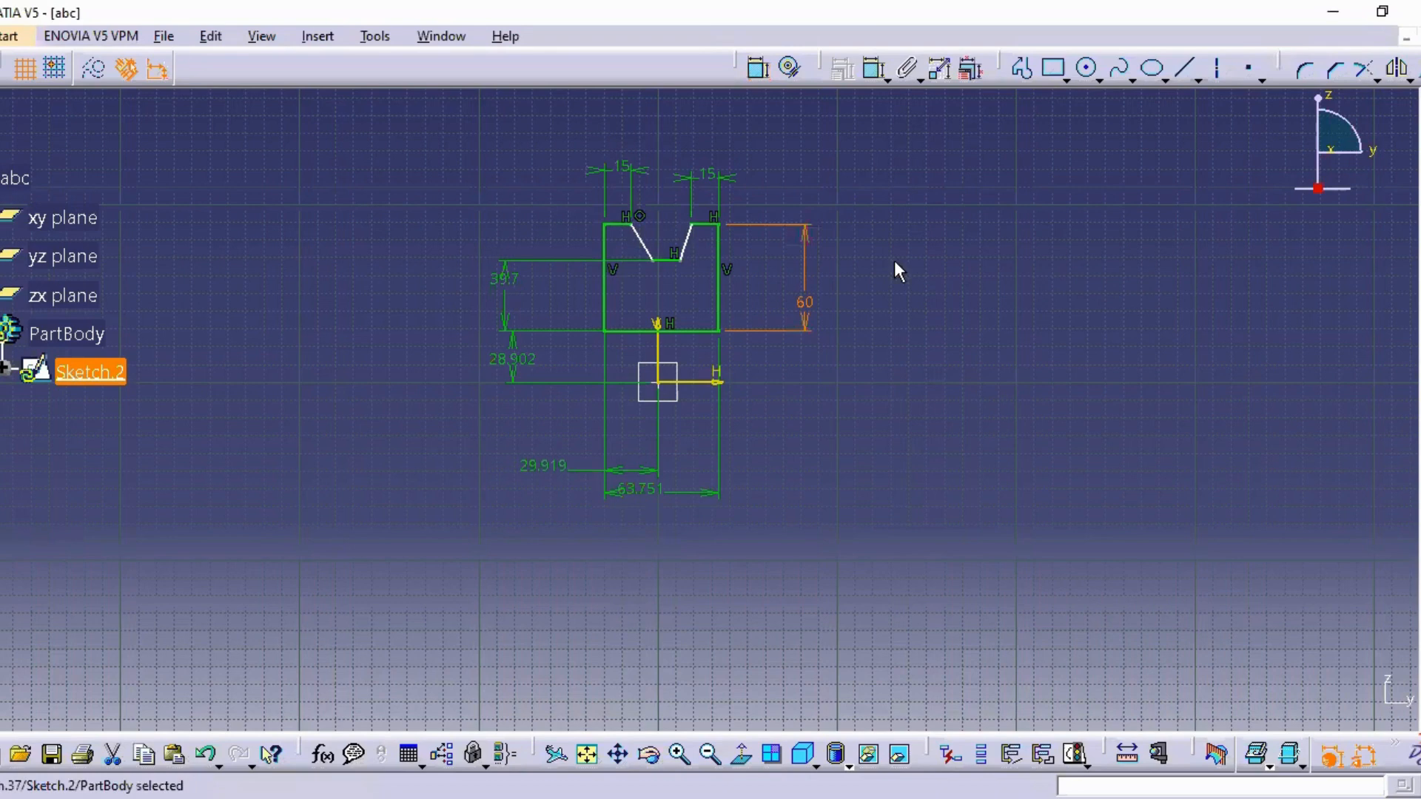
pyautogui.doubleClick(489, 274)
pyautogui.write('40mm')
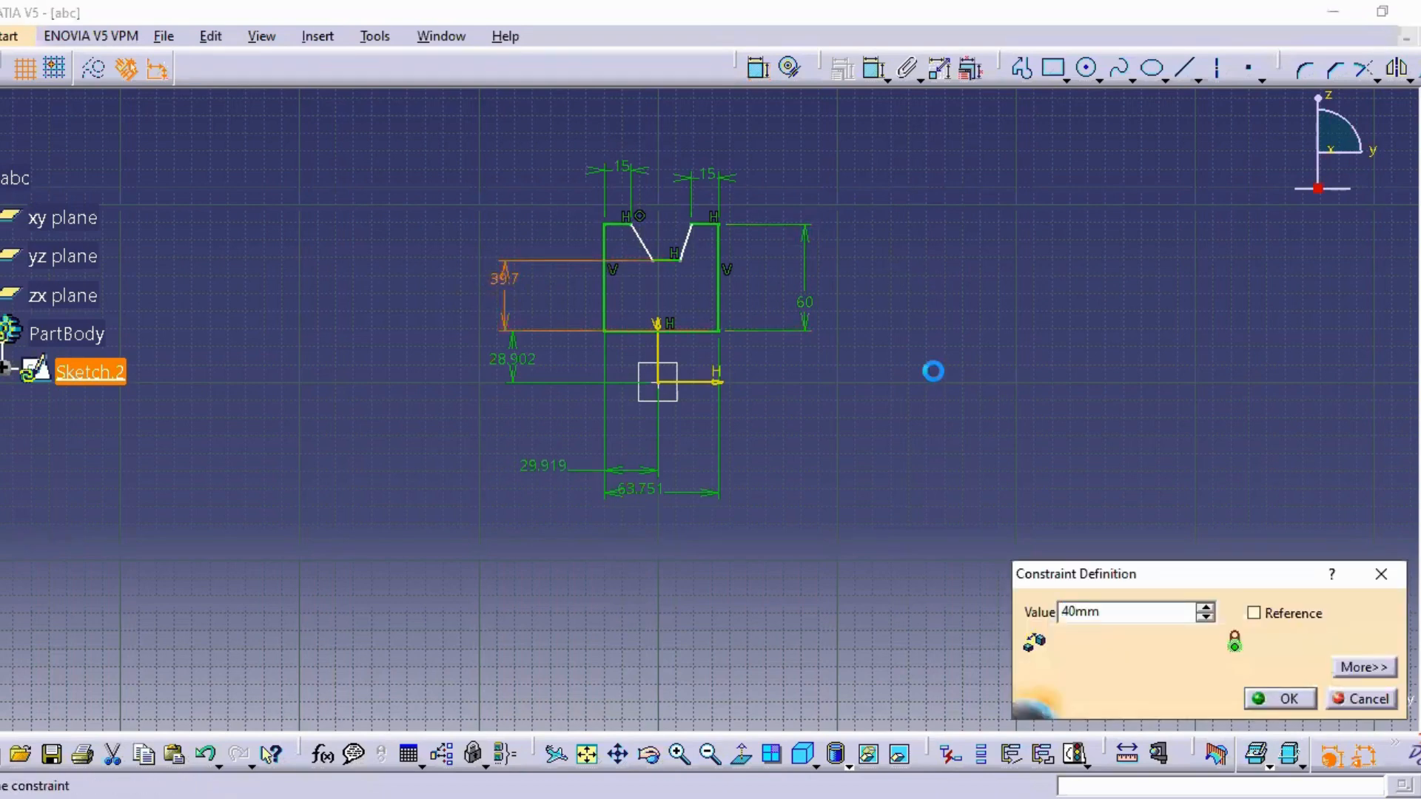
pyautogui.press('Return')
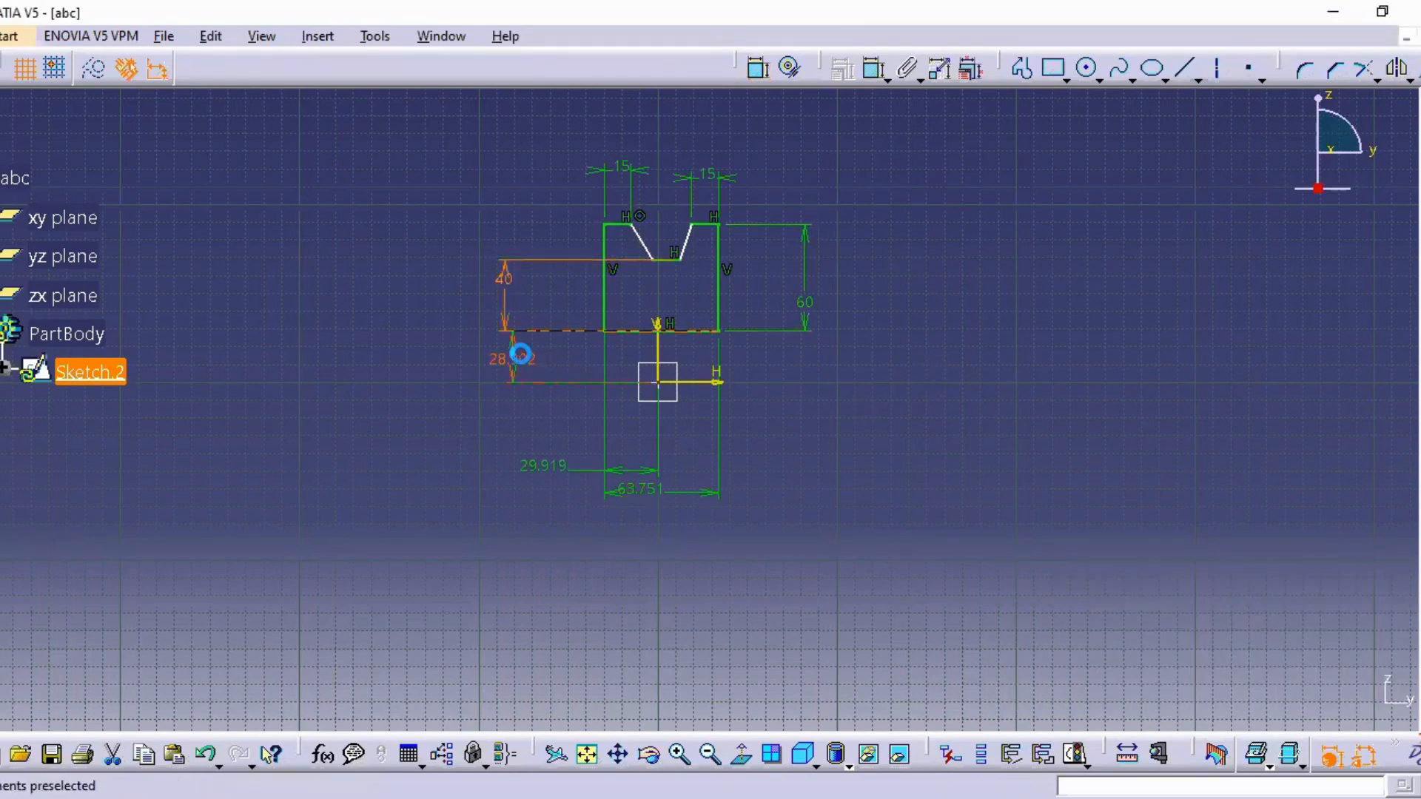
# Step: Set the base edge's vertical distance from the origin and the left edge's horizontal distance from the vertical axis to 20 mm each
pyautogui.doubleClick(520, 355)
pyautogui.write('20')
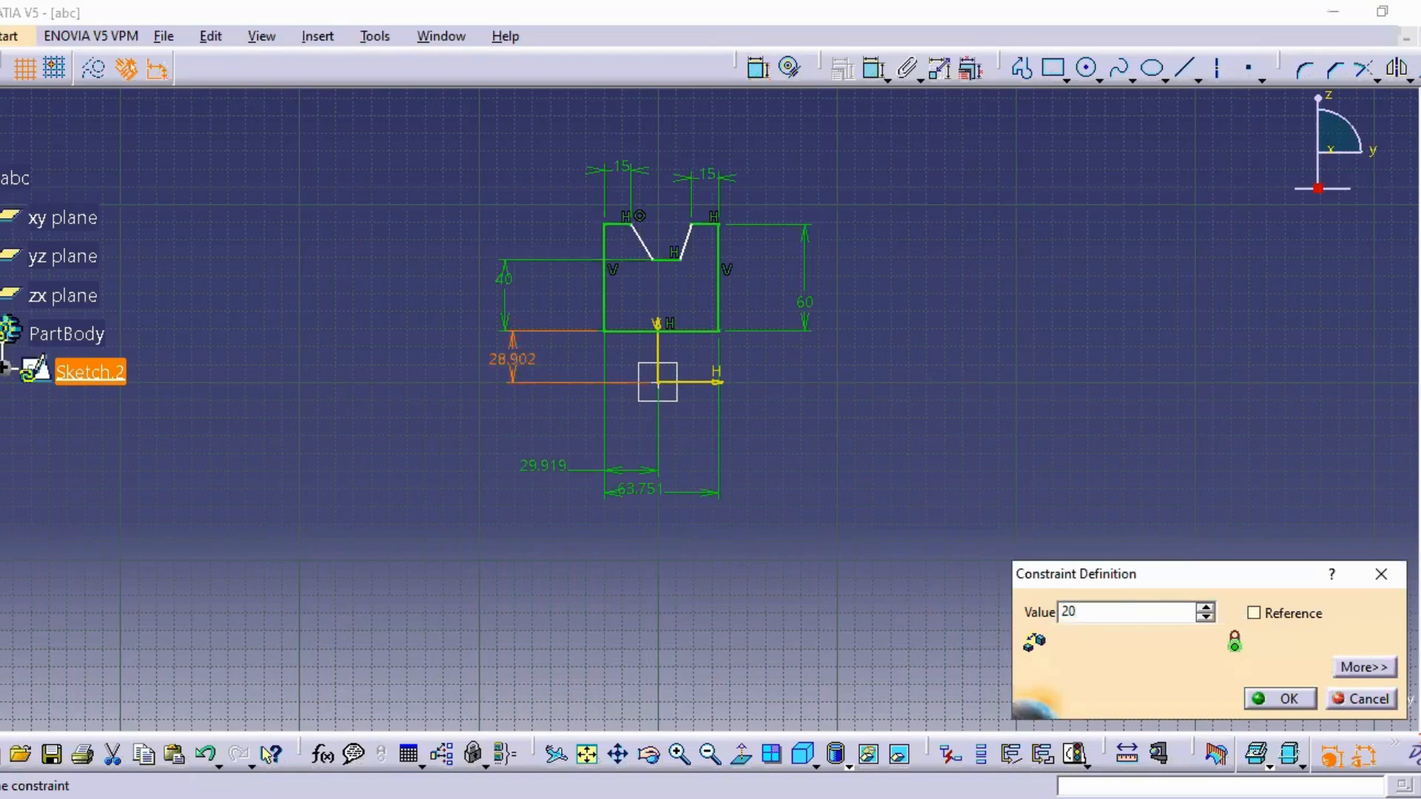
pyautogui.press('Return')
pyautogui.doubleClick(544, 474)
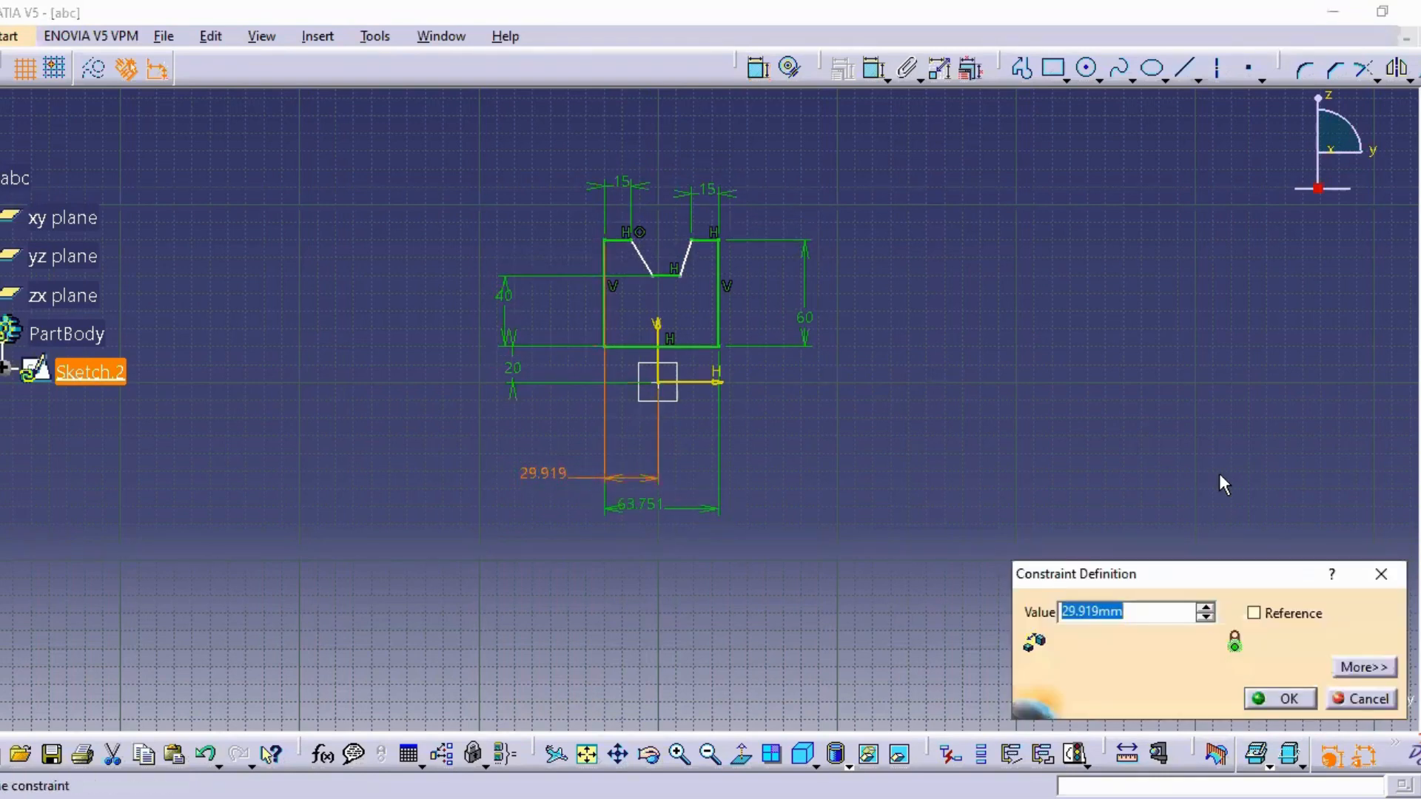
pyautogui.write('20')
pyautogui.press('Return')
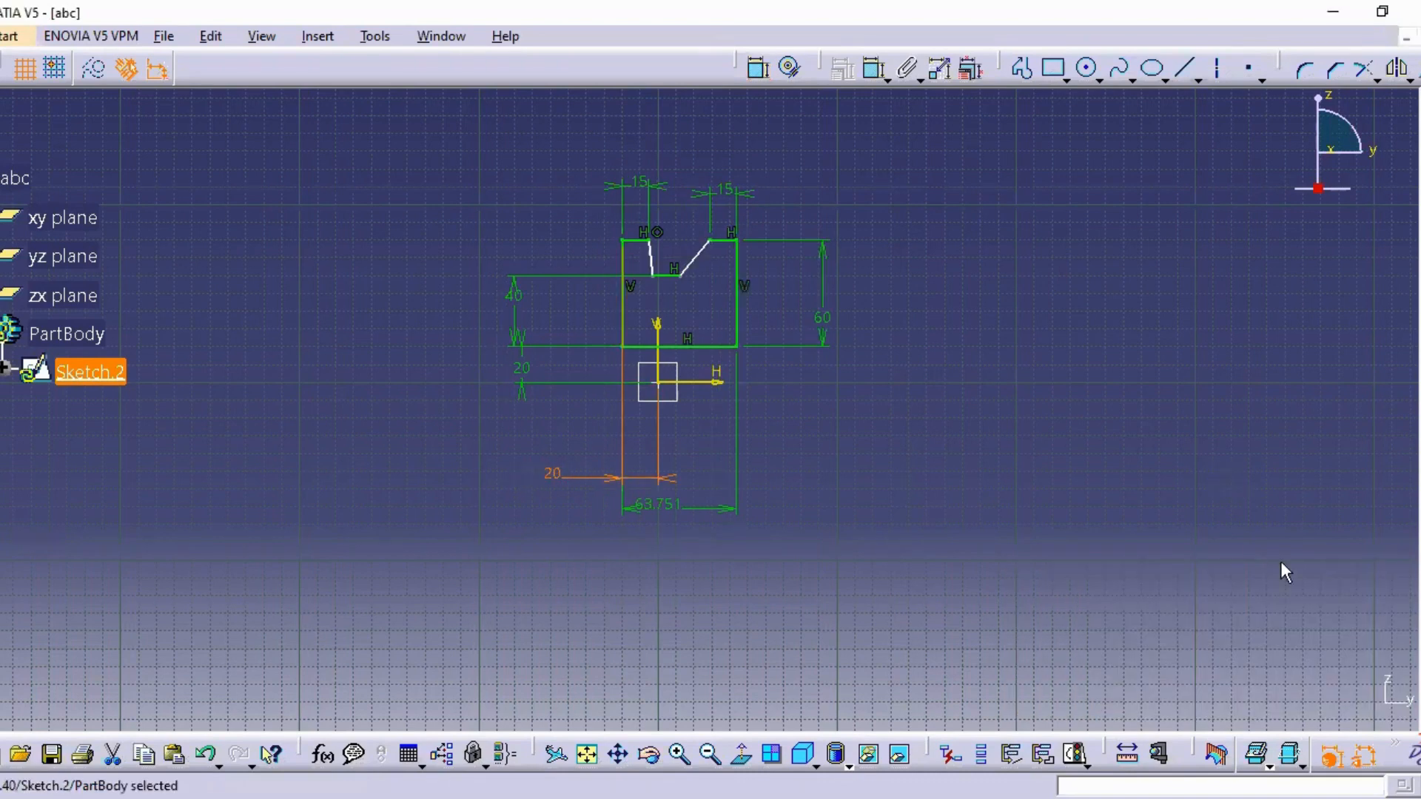
# Step: Try setting the profile's overall width to 40 mm, and undo the change
pyautogui.doubleClick(658, 505)
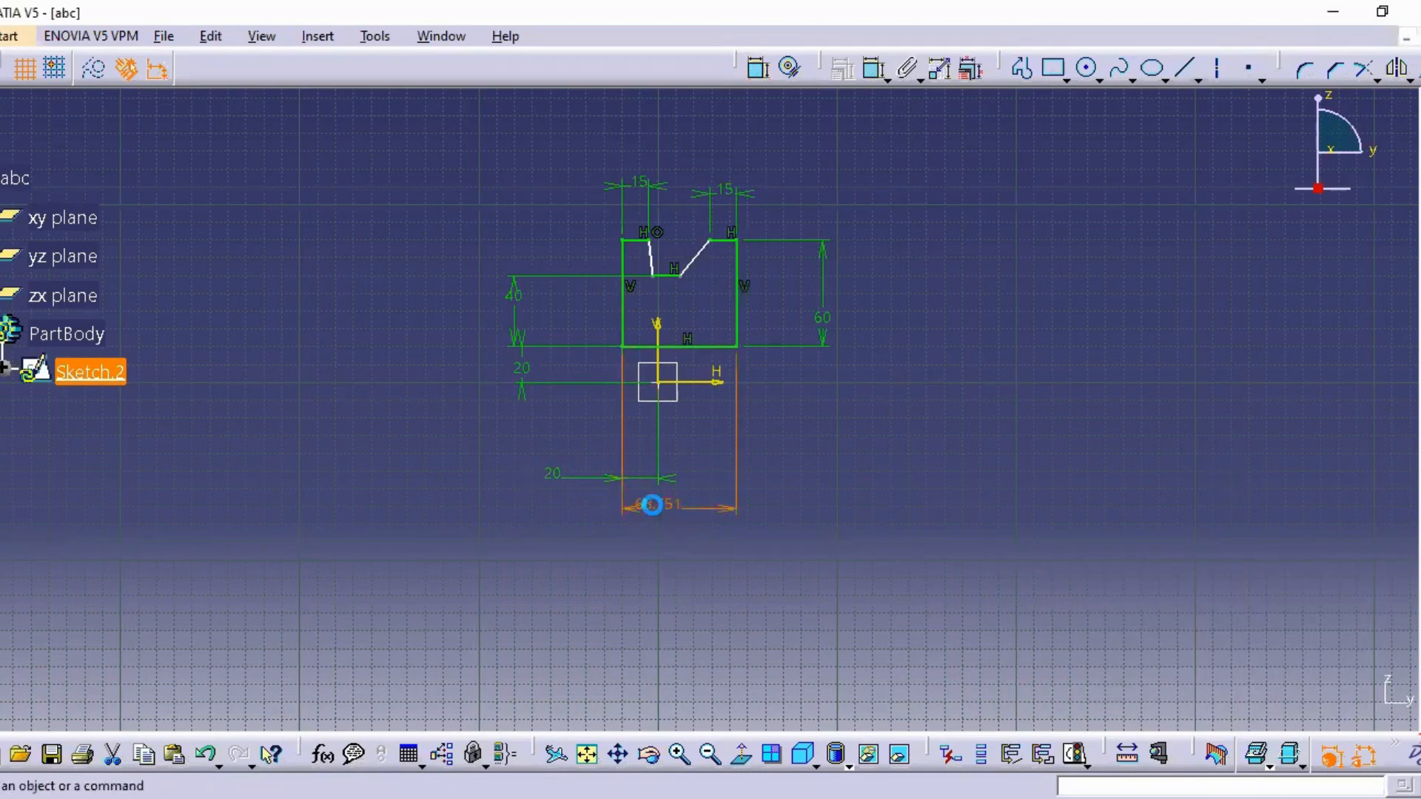
pyautogui.write('40')
pyautogui.press('Return')
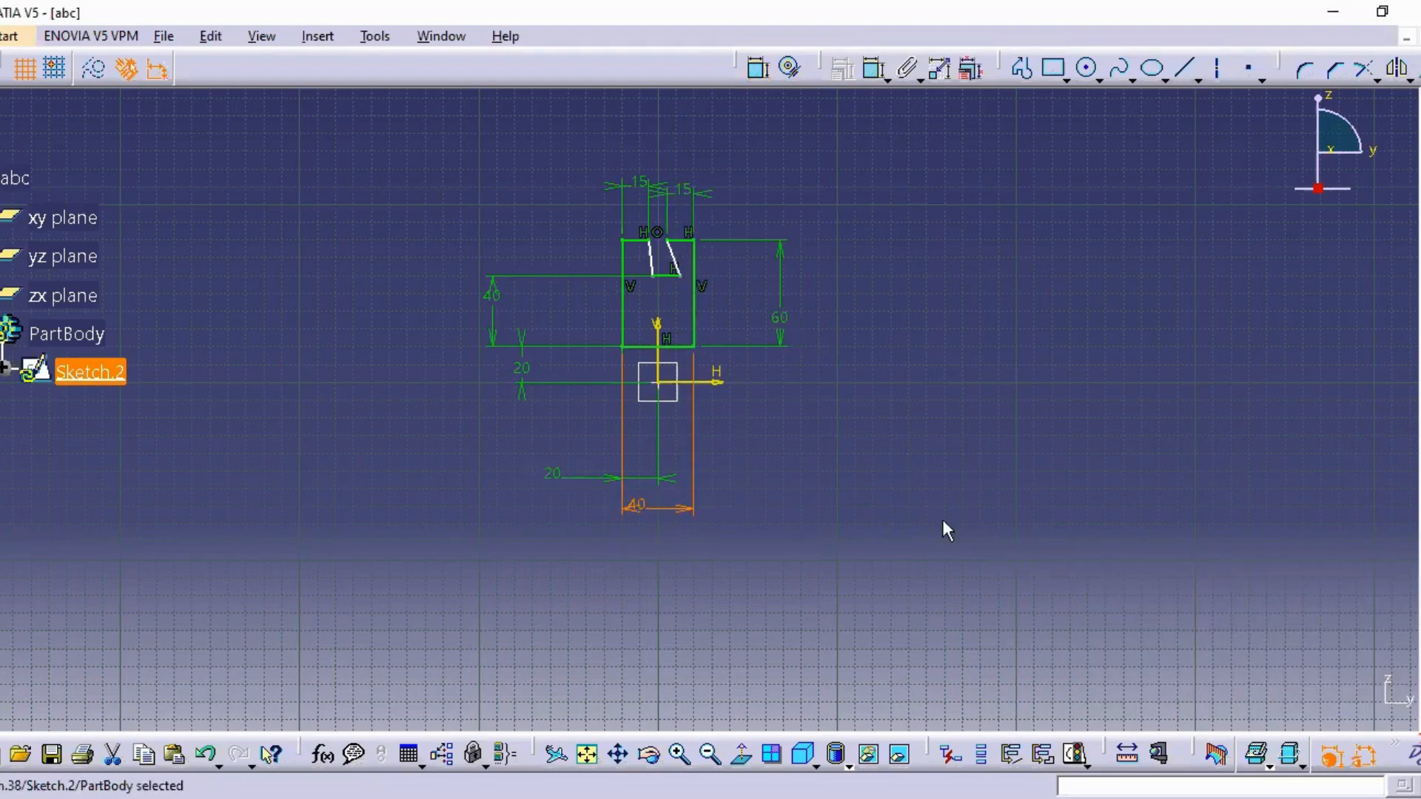
pyautogui.hotkey('ctrl', 'z')
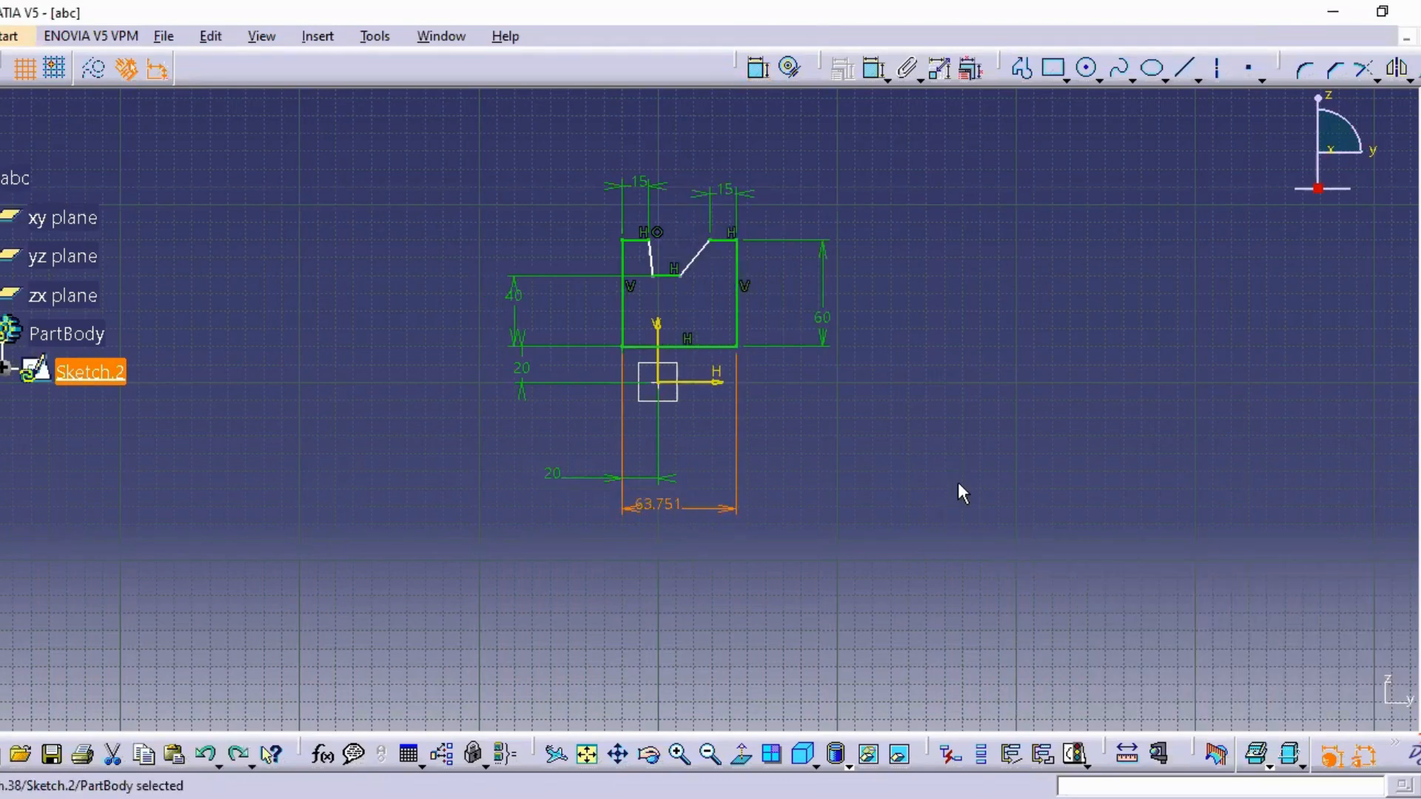
# Step: Set the profile's overall width to 60 mm and the left edge's distance from the vertical axis to 30 mm
pyautogui.doubleClick(666, 500)
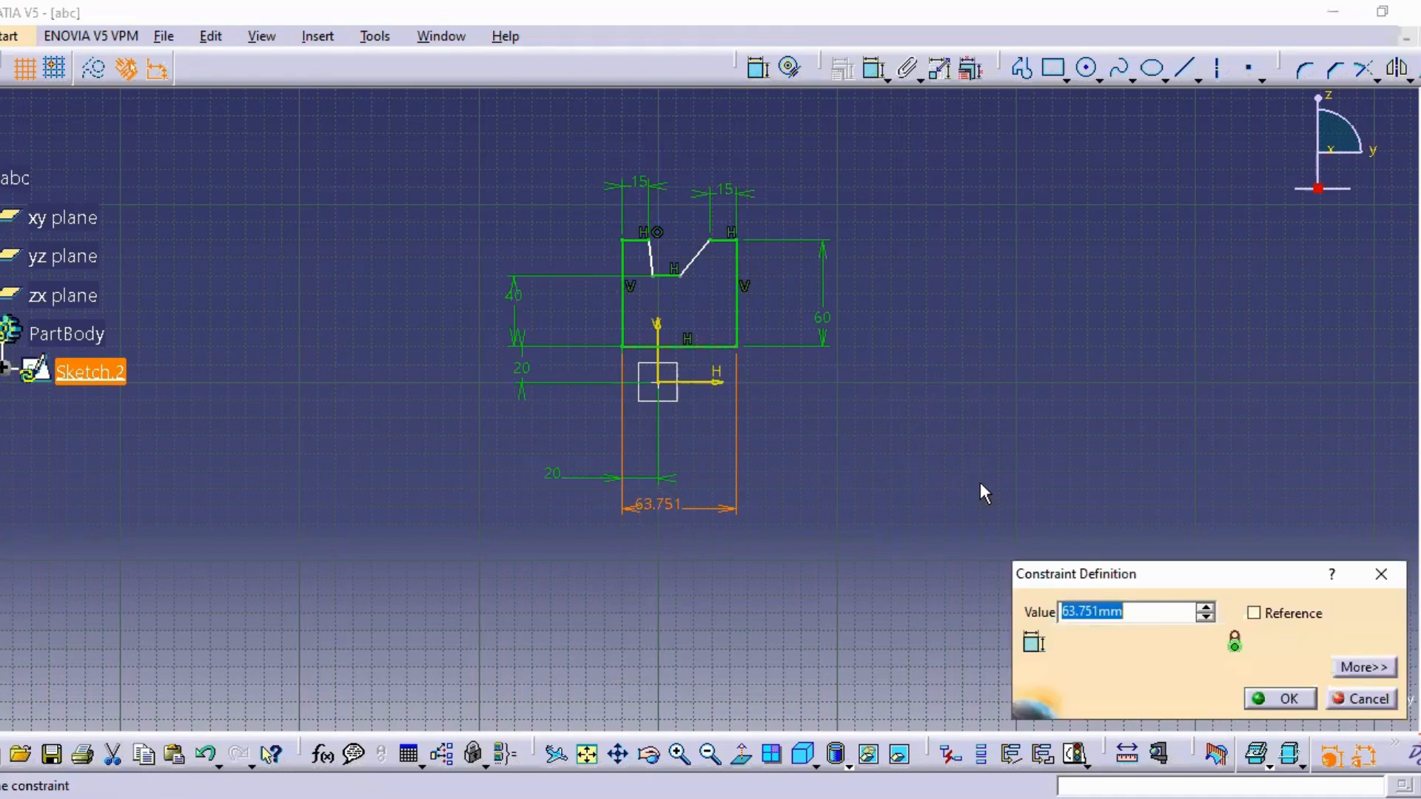
pyautogui.write('60')
pyautogui.press('Return')
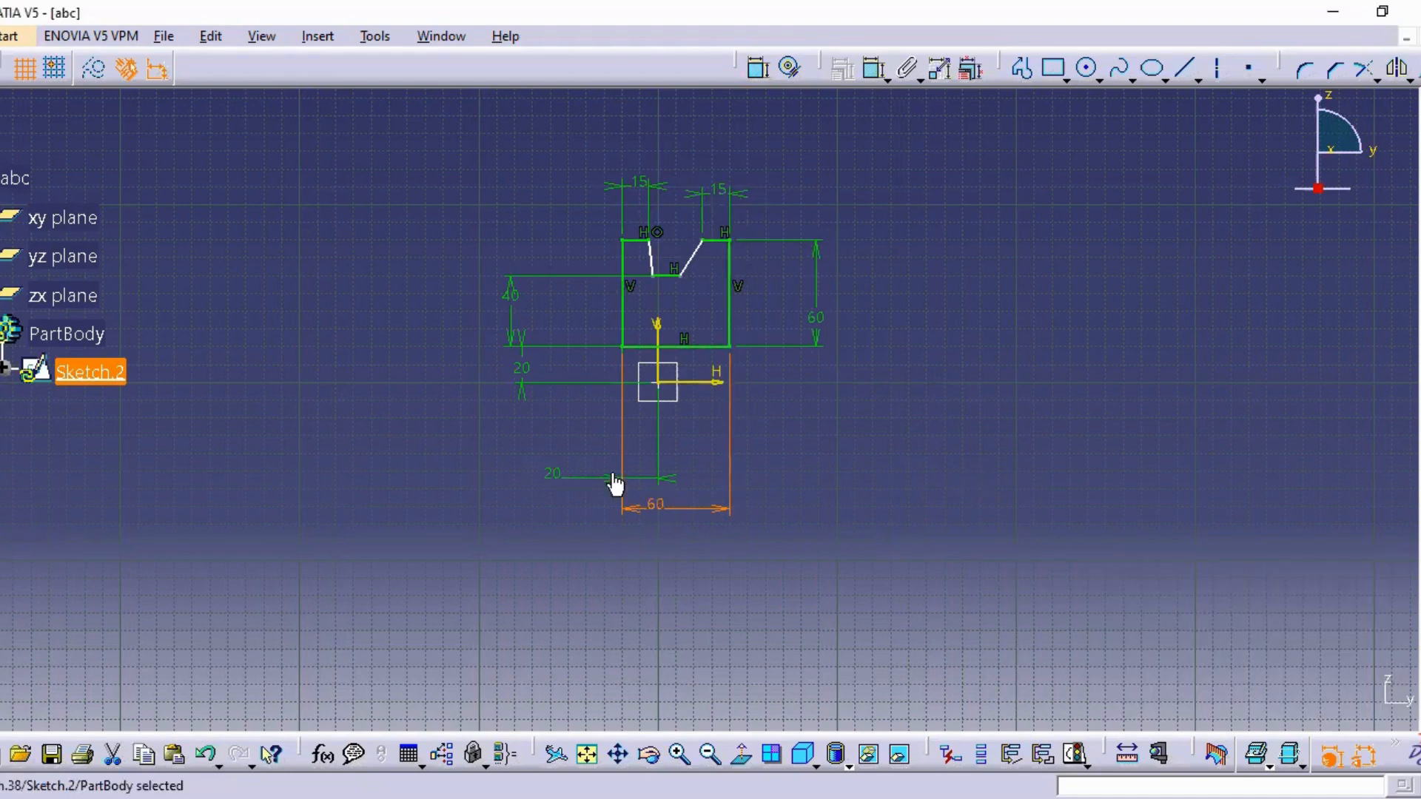
pyautogui.doubleClick(552, 473)
pyautogui.write('30')
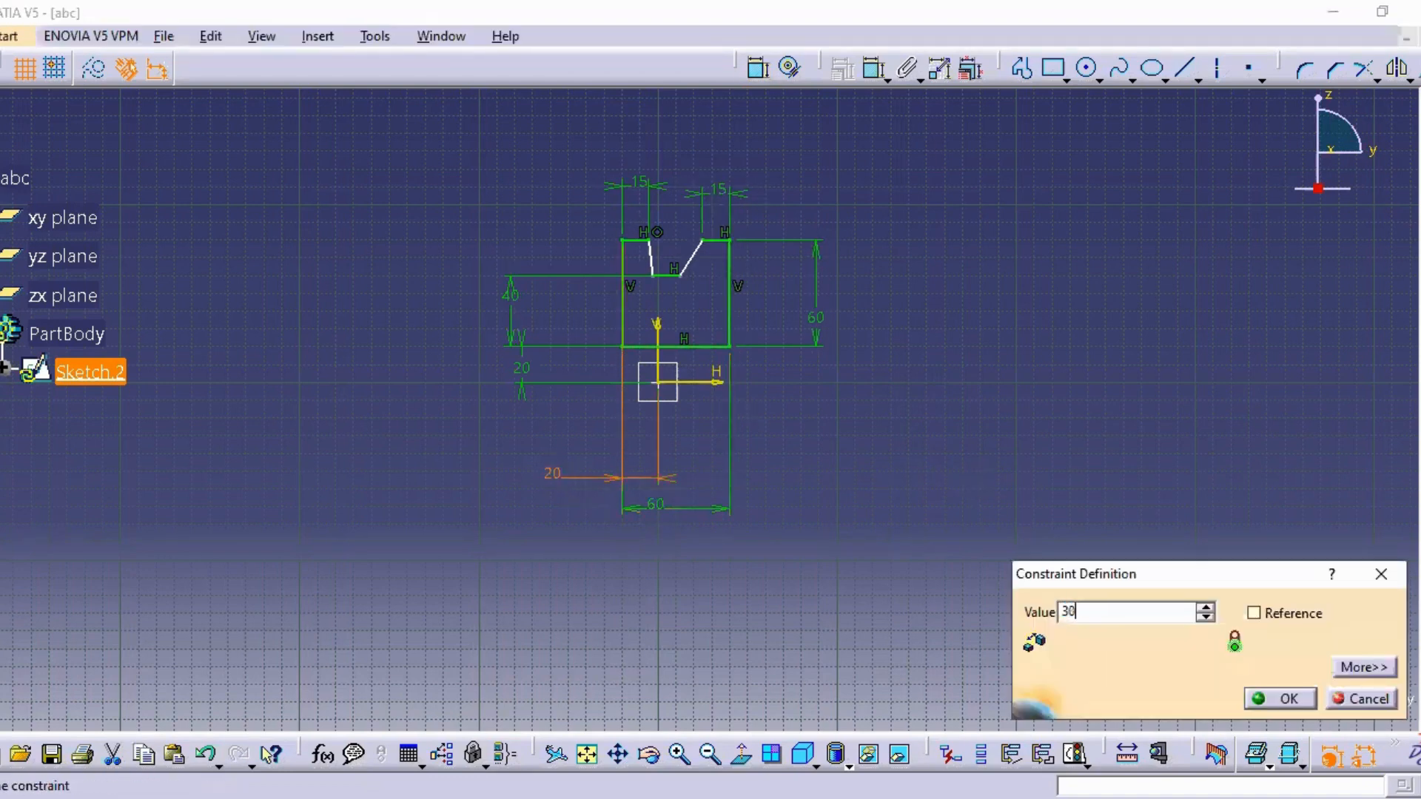
pyautogui.press('Return')
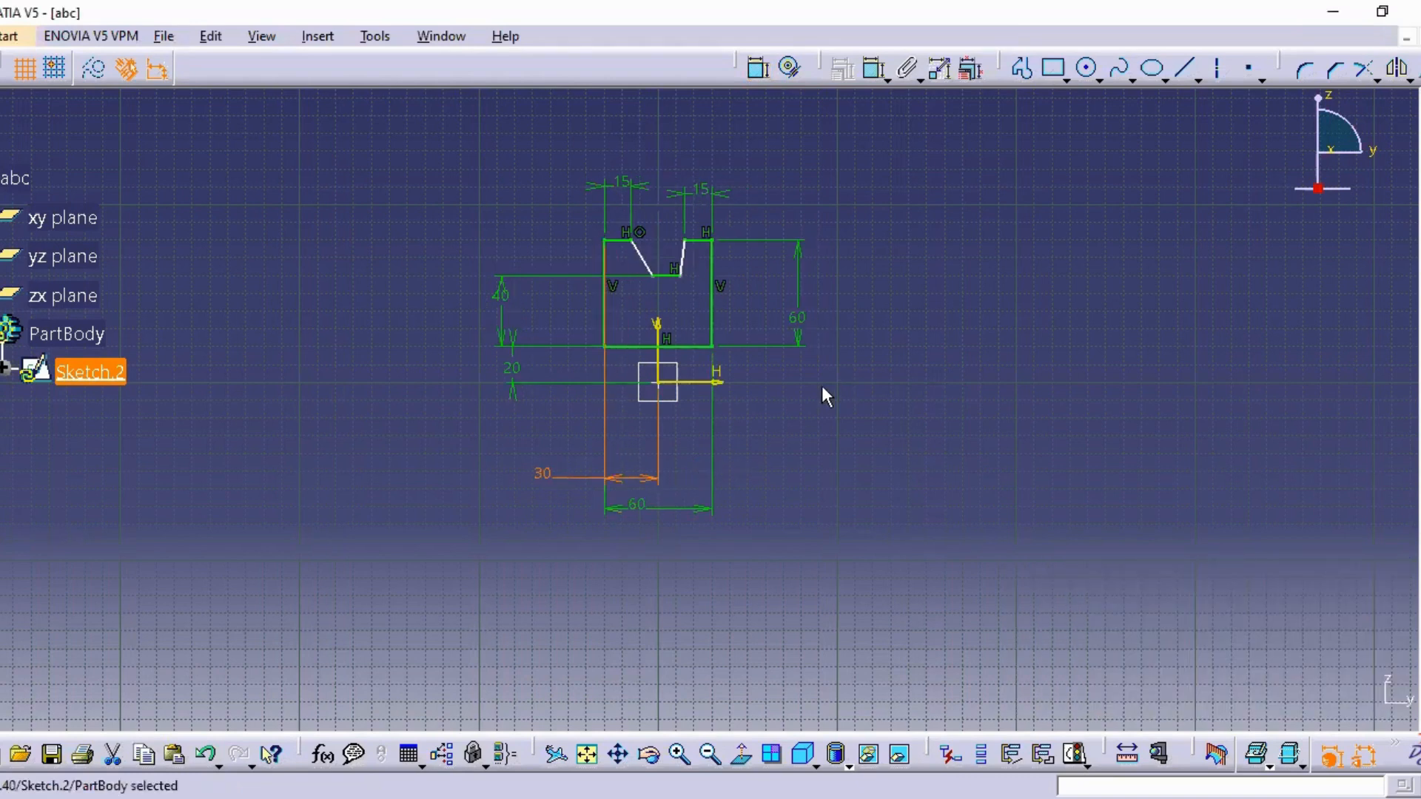
pyautogui.click(1019, 415)
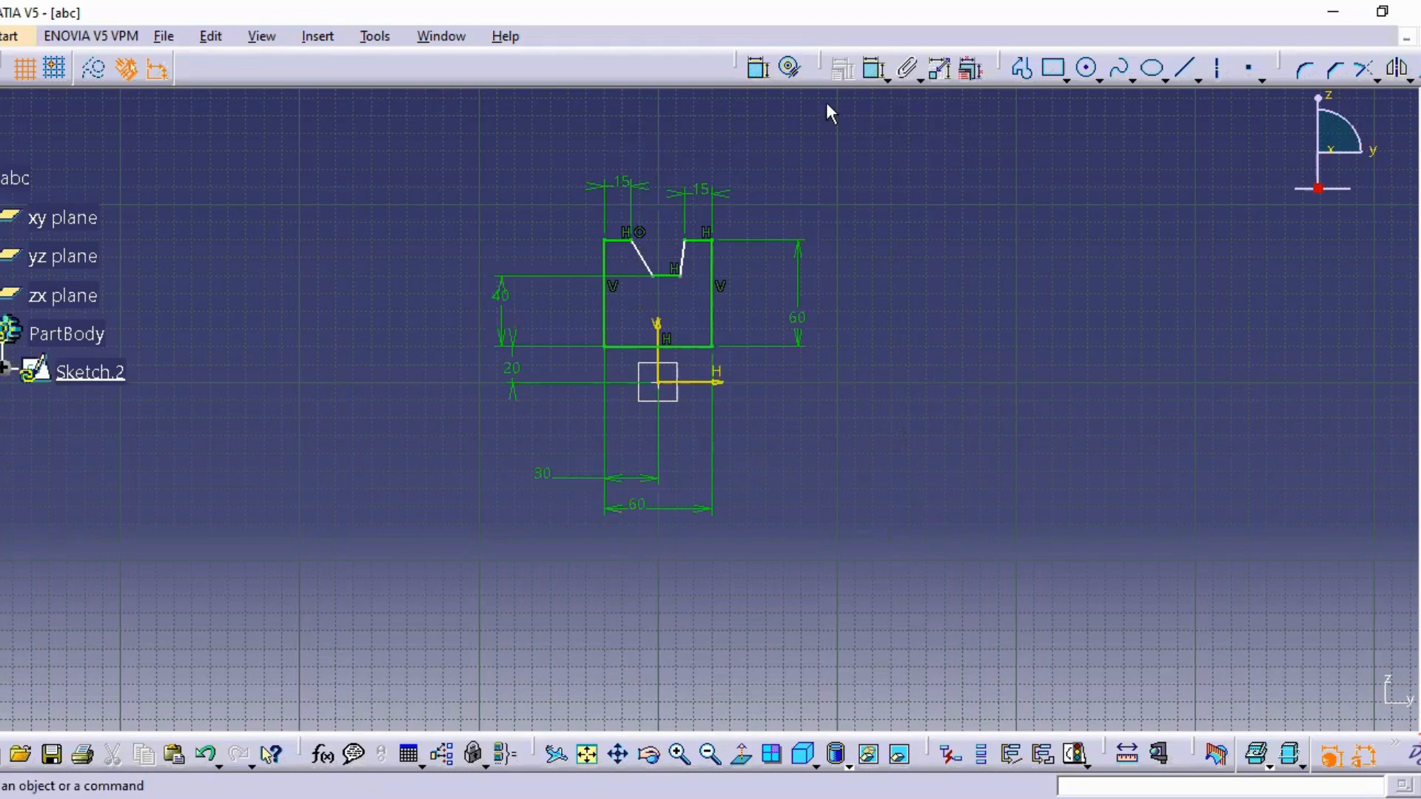
# Step: Dimension the horizontal distance from the profile's left edge to the notch floor's left corner and set it to 20 mm
pyautogui.click(873, 68)
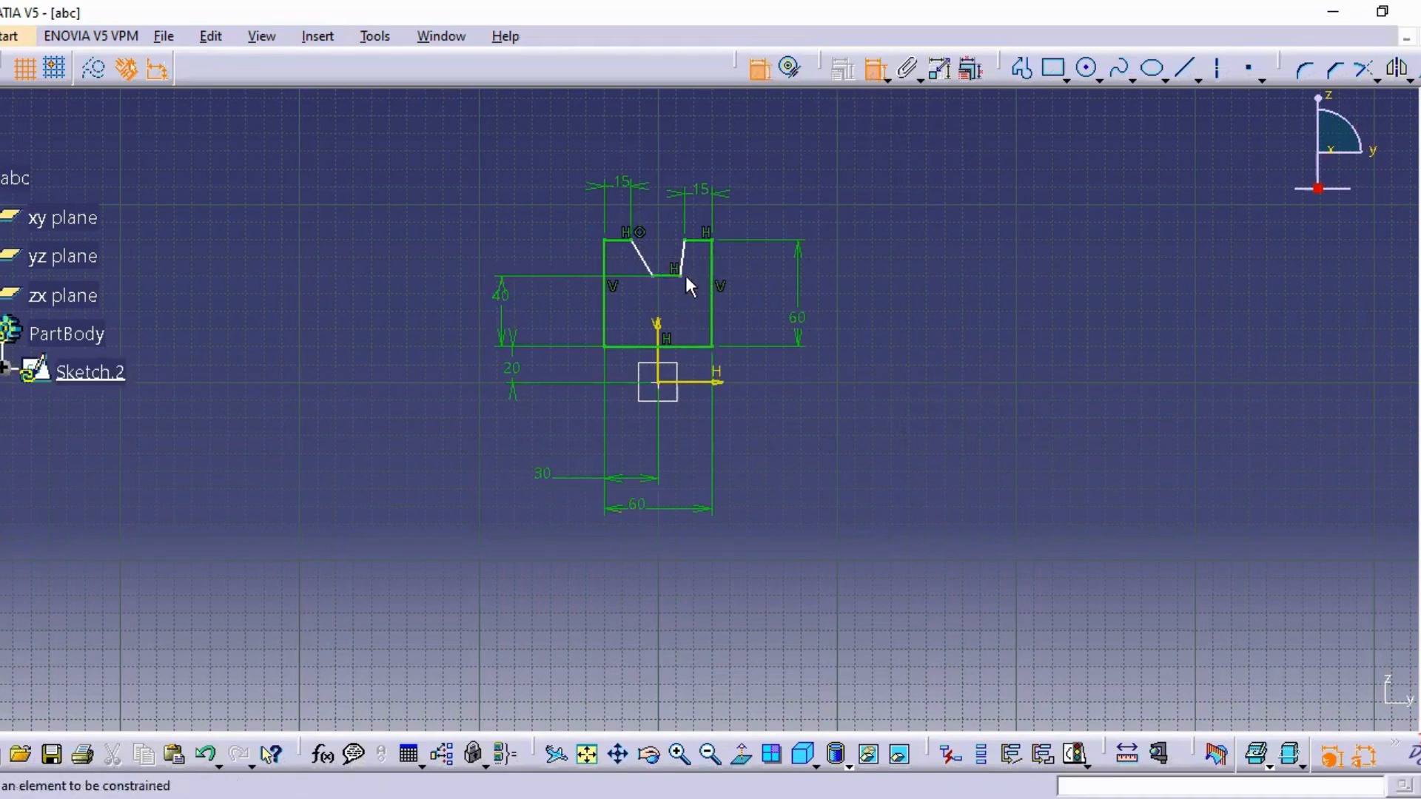
pyautogui.click(658, 279)
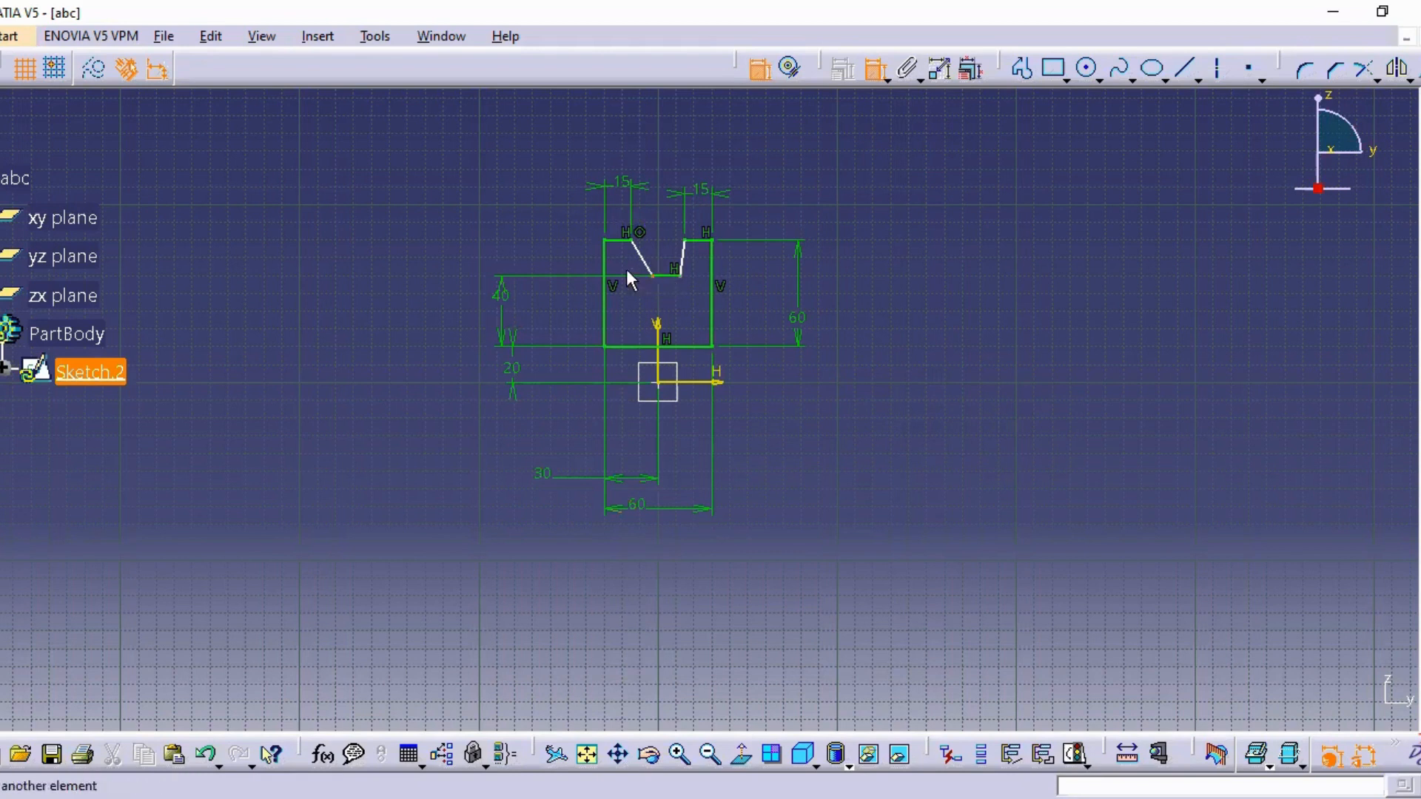
pyautogui.click(616, 272)
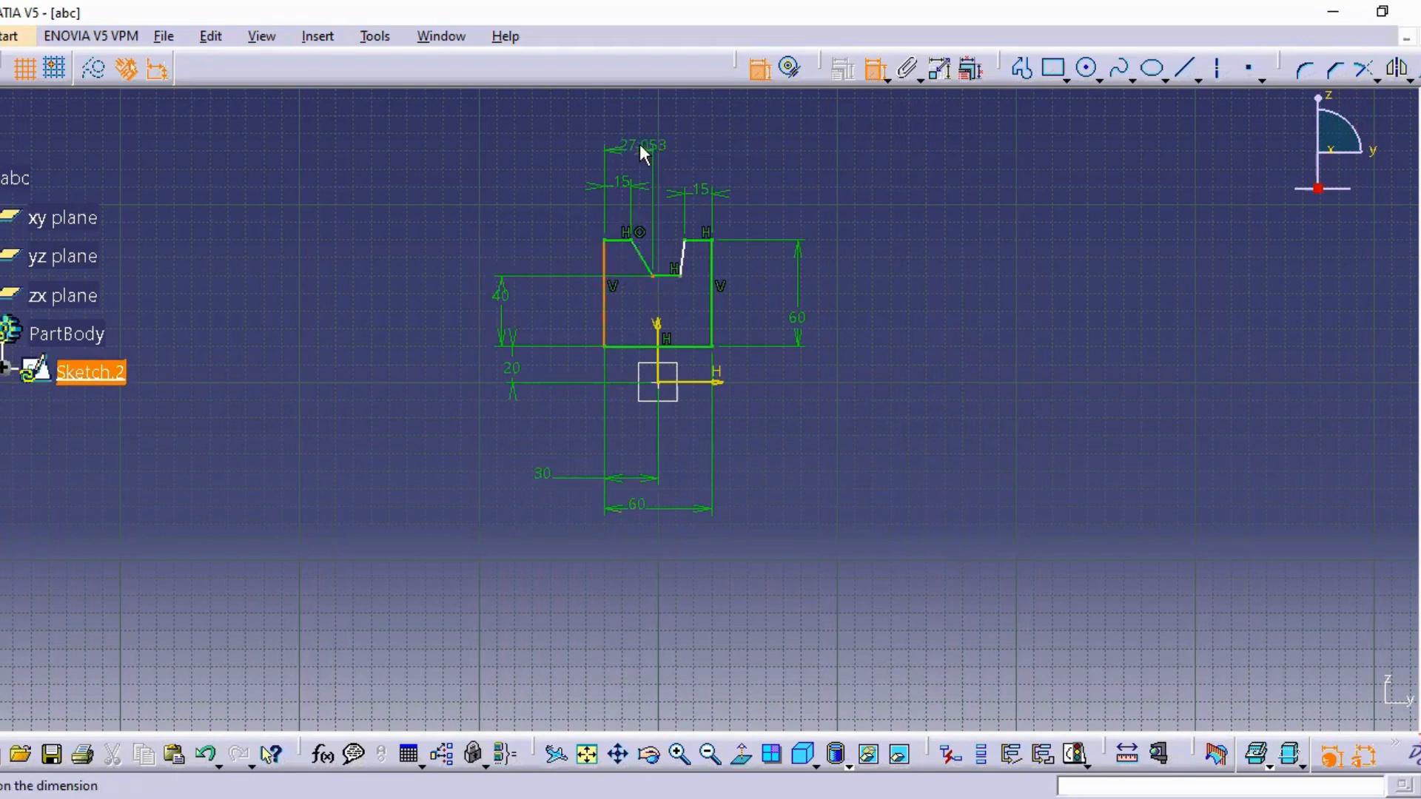
pyautogui.click(634, 142)
pyautogui.click(636, 139)
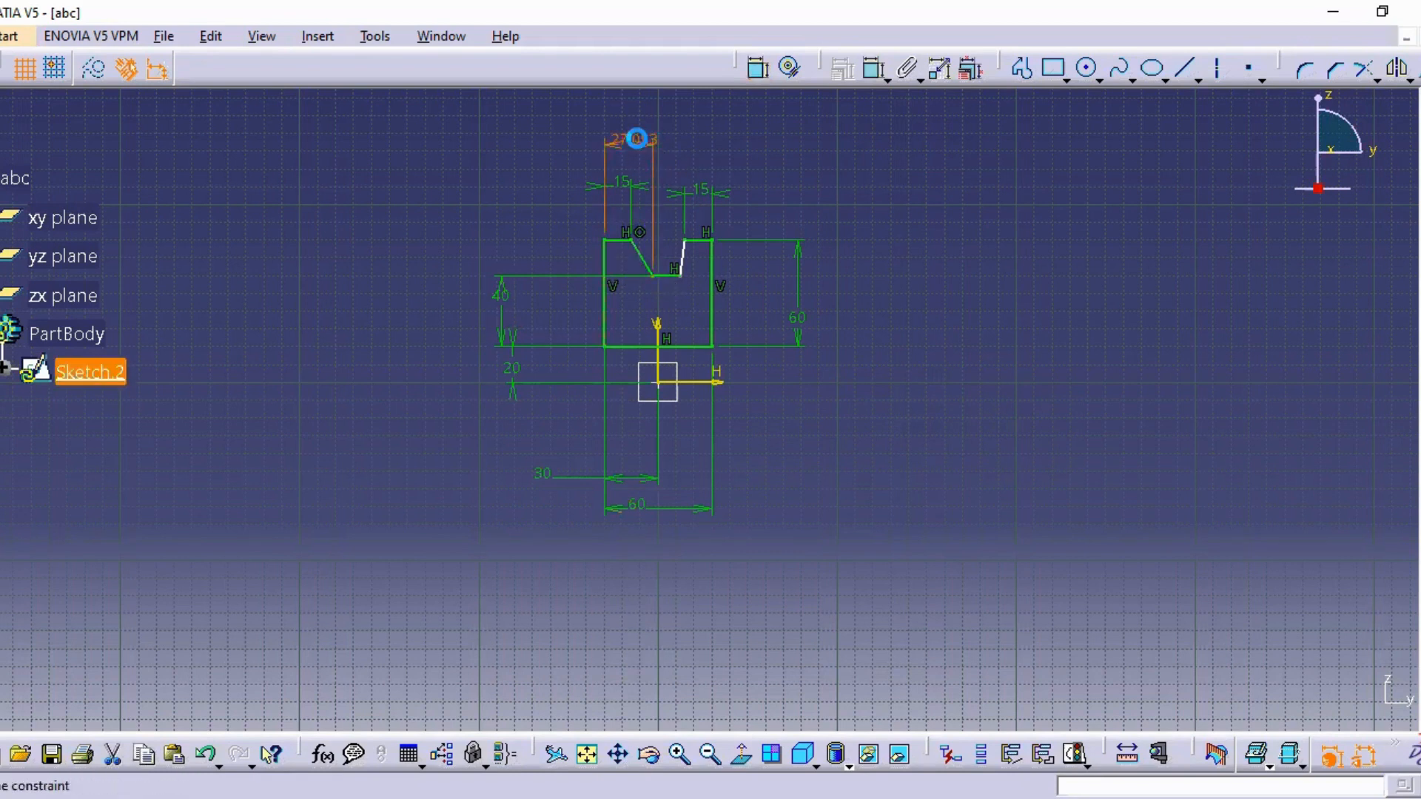
pyautogui.write('20')
pyautogui.press('Return')
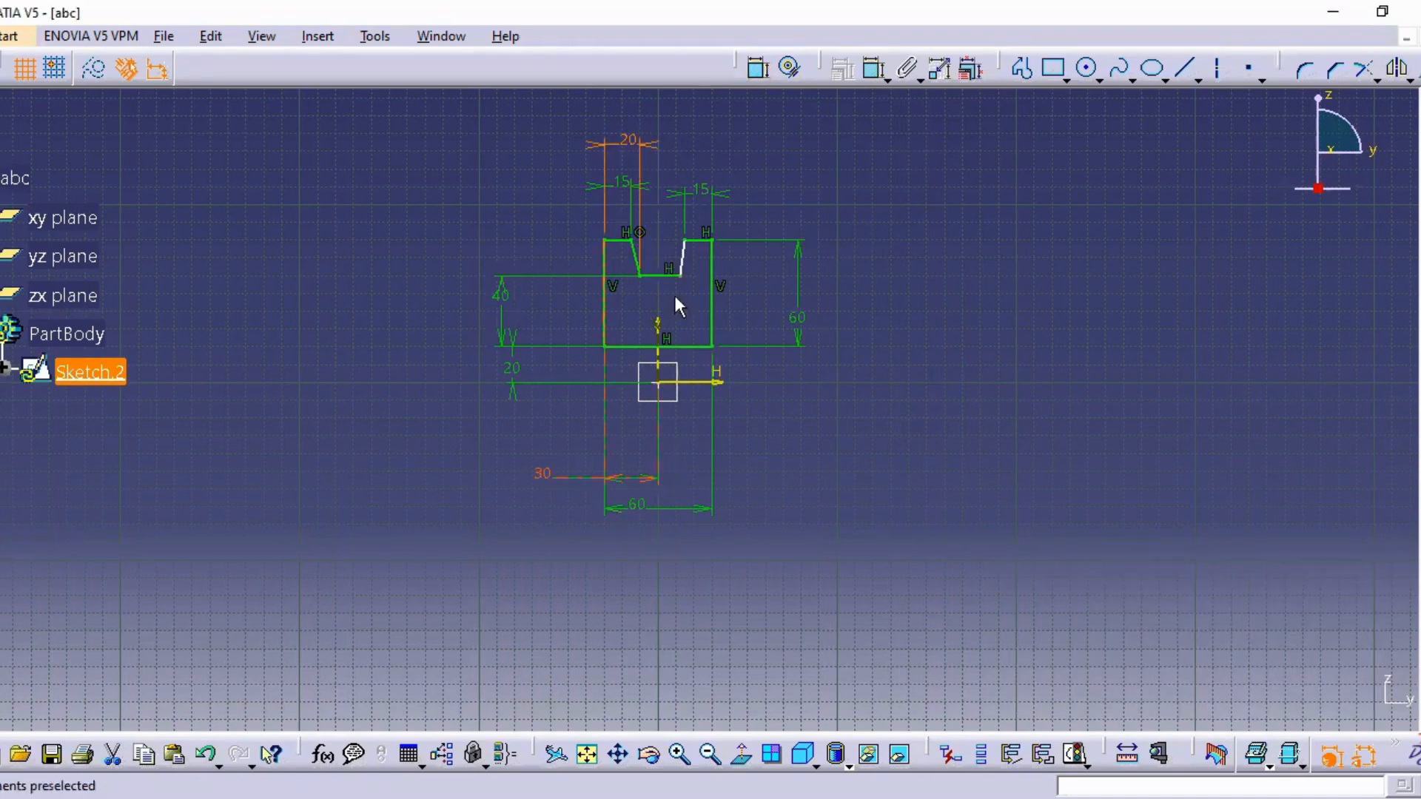
# Step: Dimension the horizontal distance from the notch floor's right corner to the profile's right edge and set it to 20 mm
pyautogui.click(758, 69)
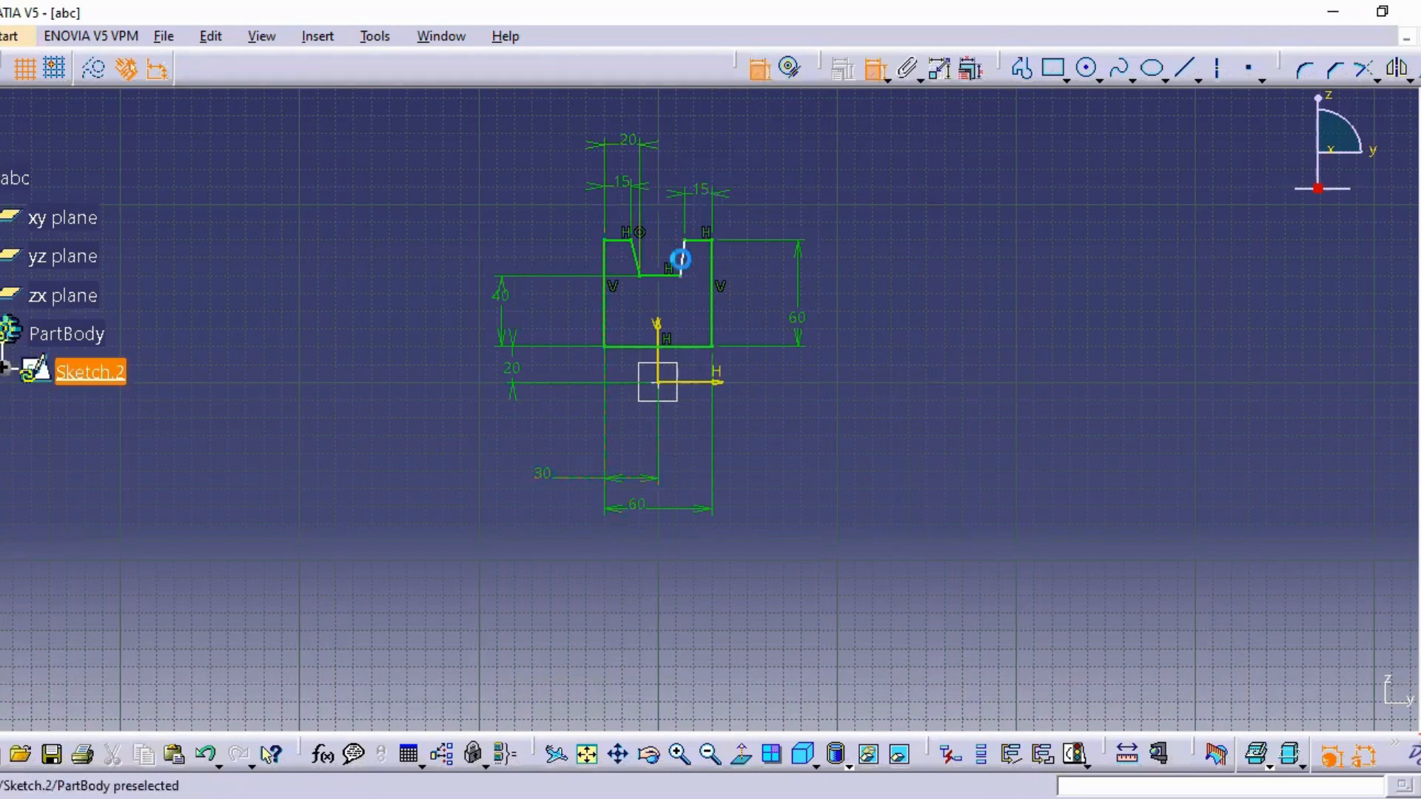
pyautogui.click(687, 270)
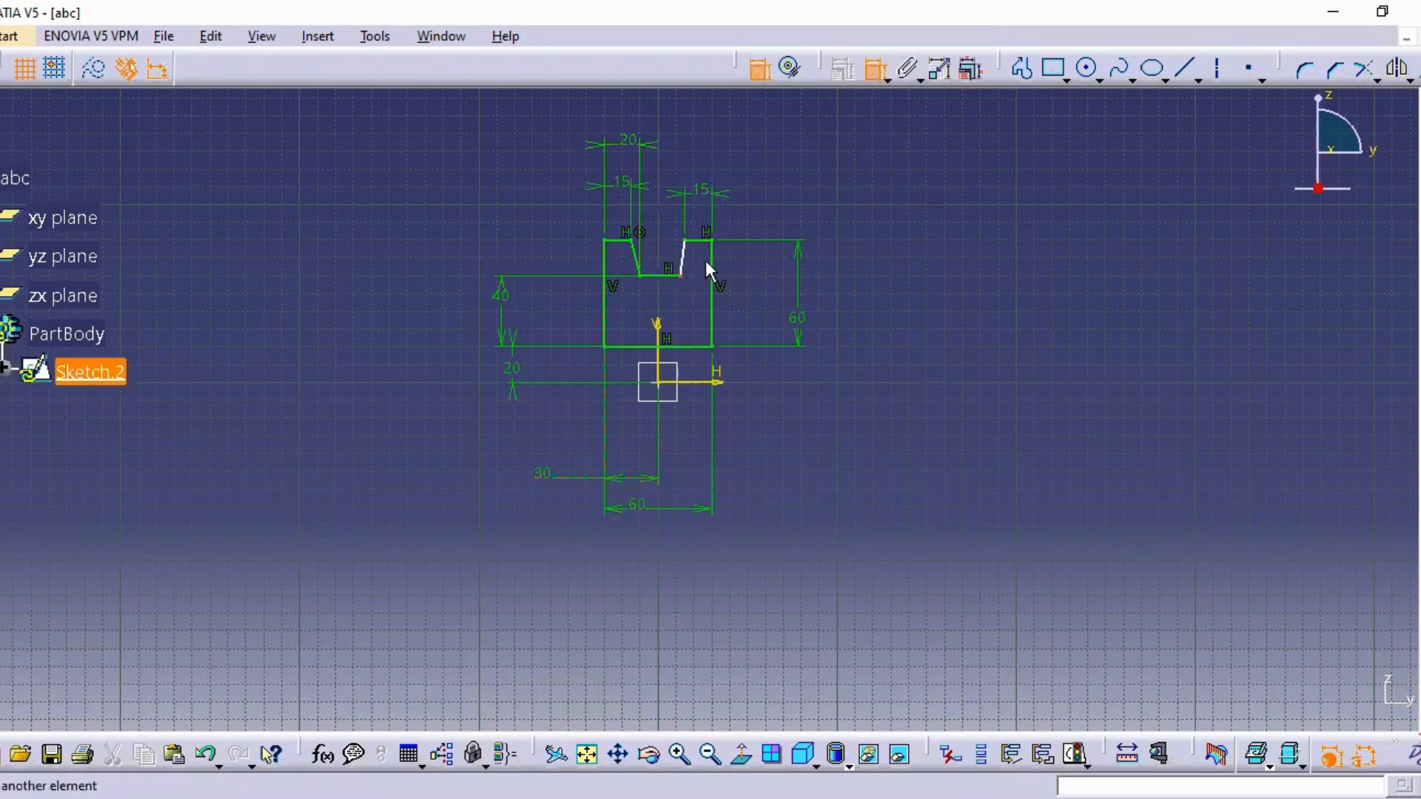
pyautogui.click(722, 151)
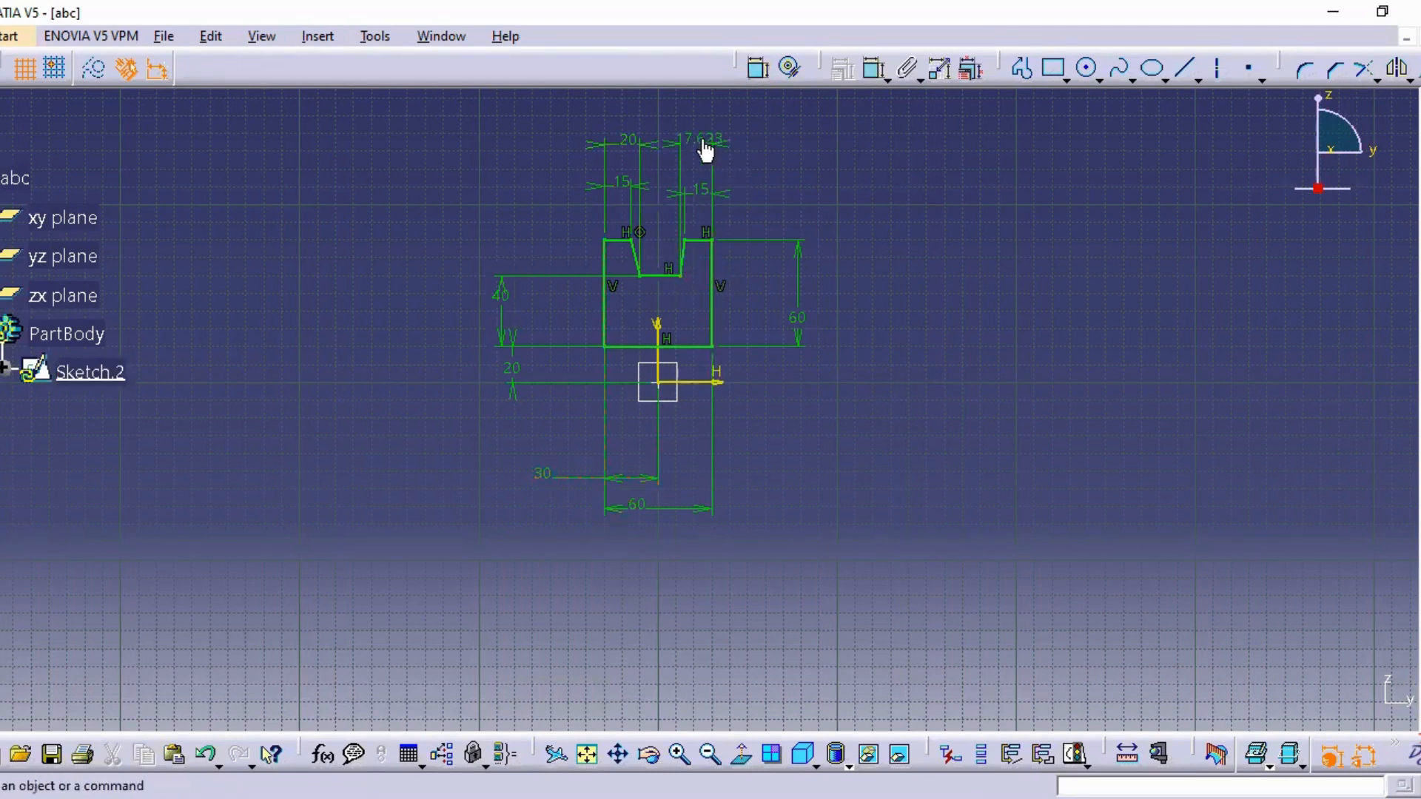
pyautogui.doubleClick(705, 145)
pyautogui.write('20')
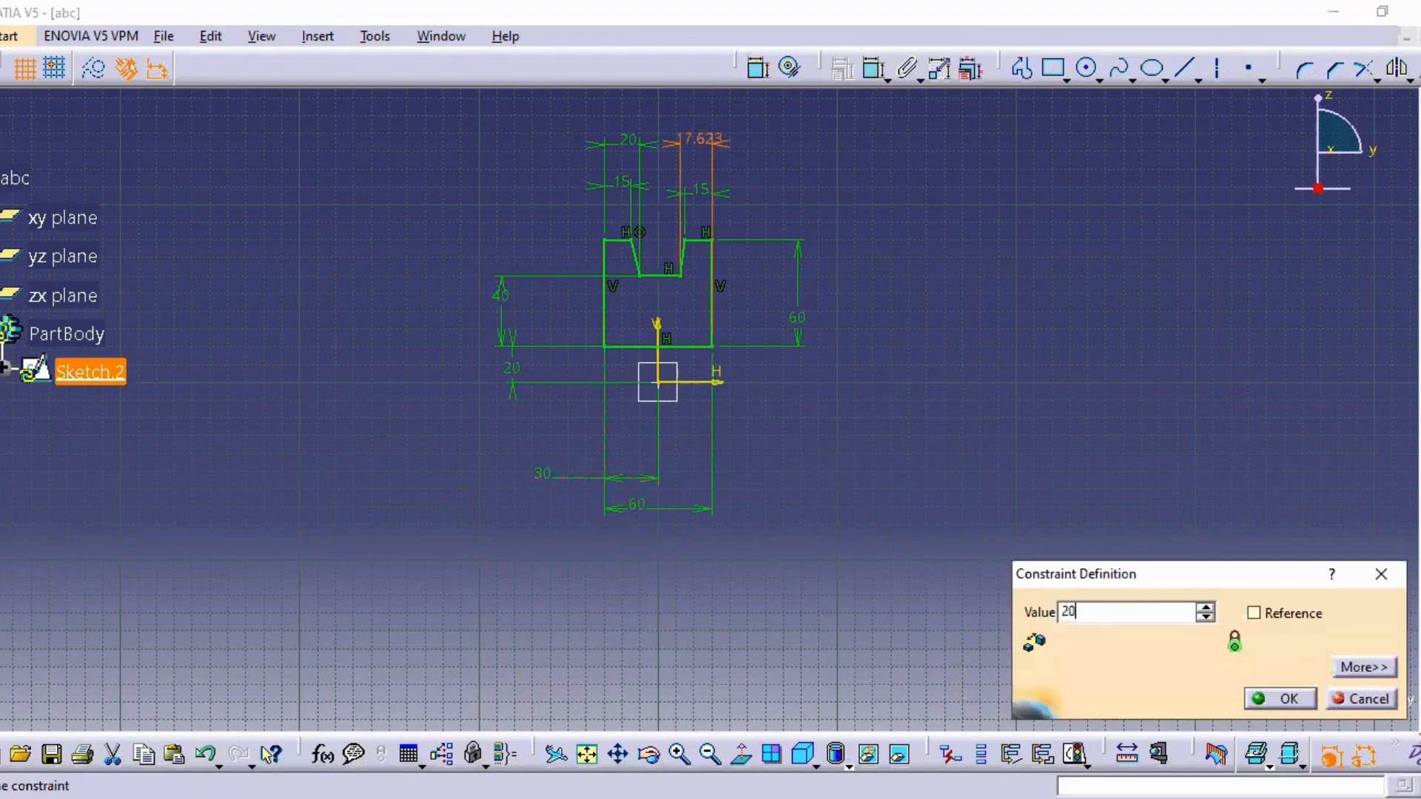
pyautogui.press('Return')
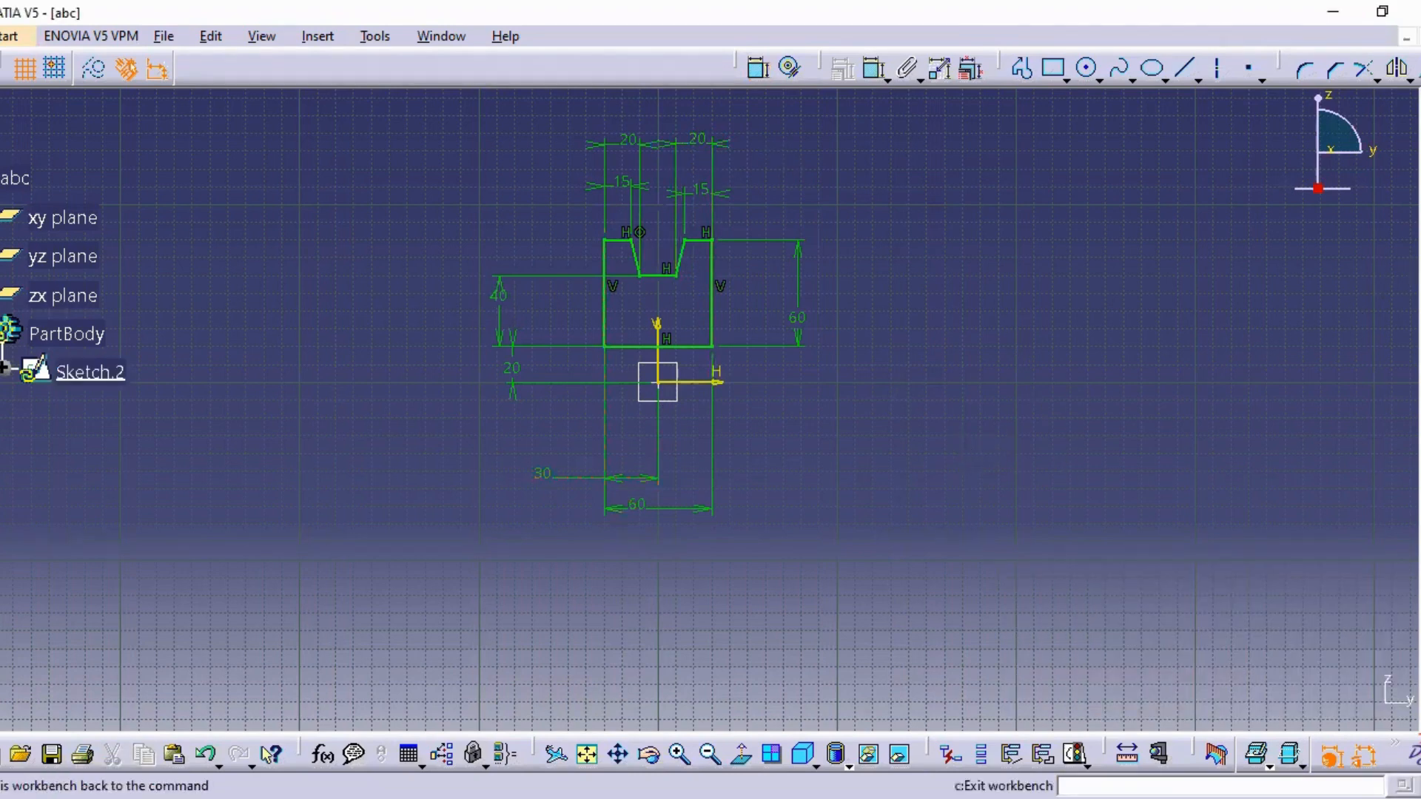
# Step: Exit the sketch and start a Shaft with a first angle of 360 degrees and a second angle of 0 degrees
pyautogui.click(1410, 285)
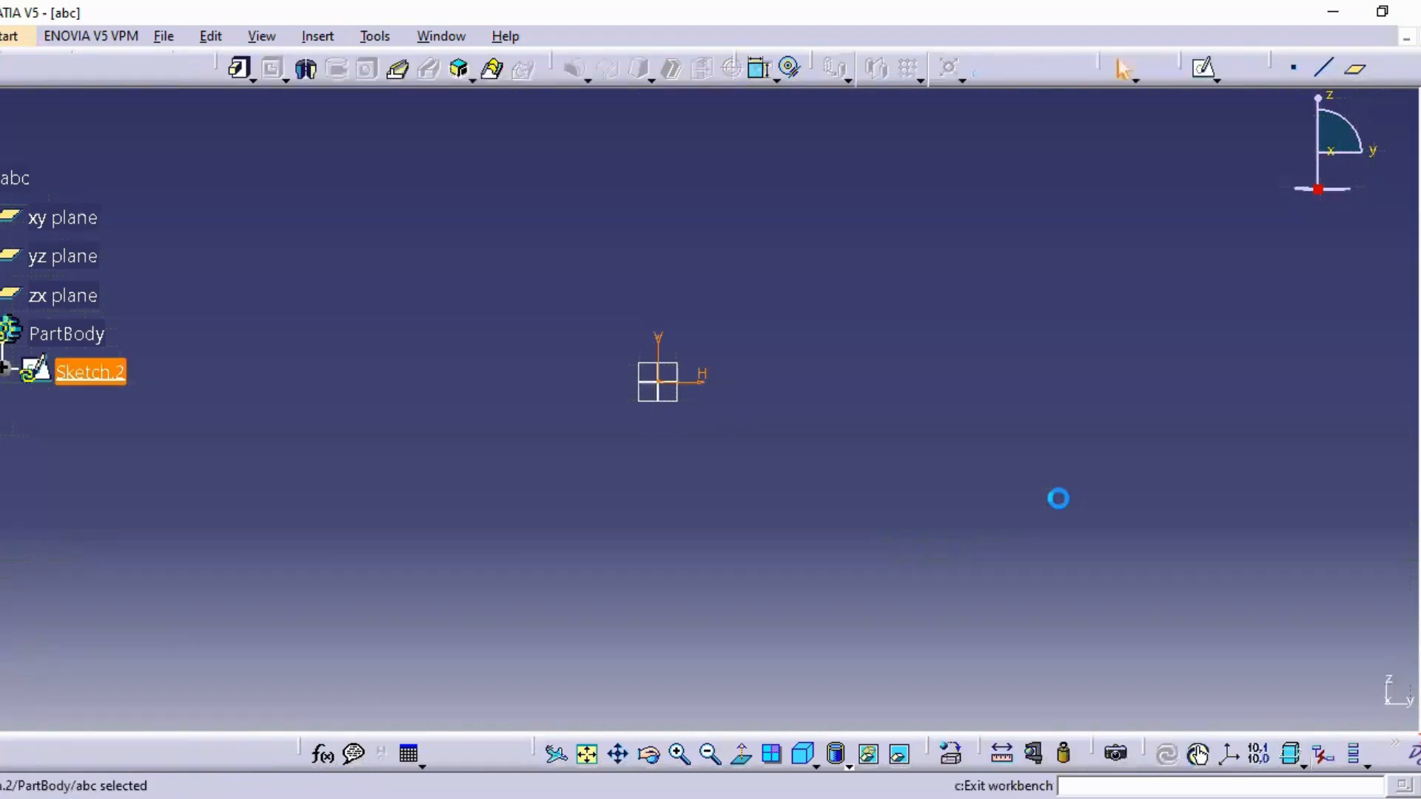
pyautogui.click(808, 372)
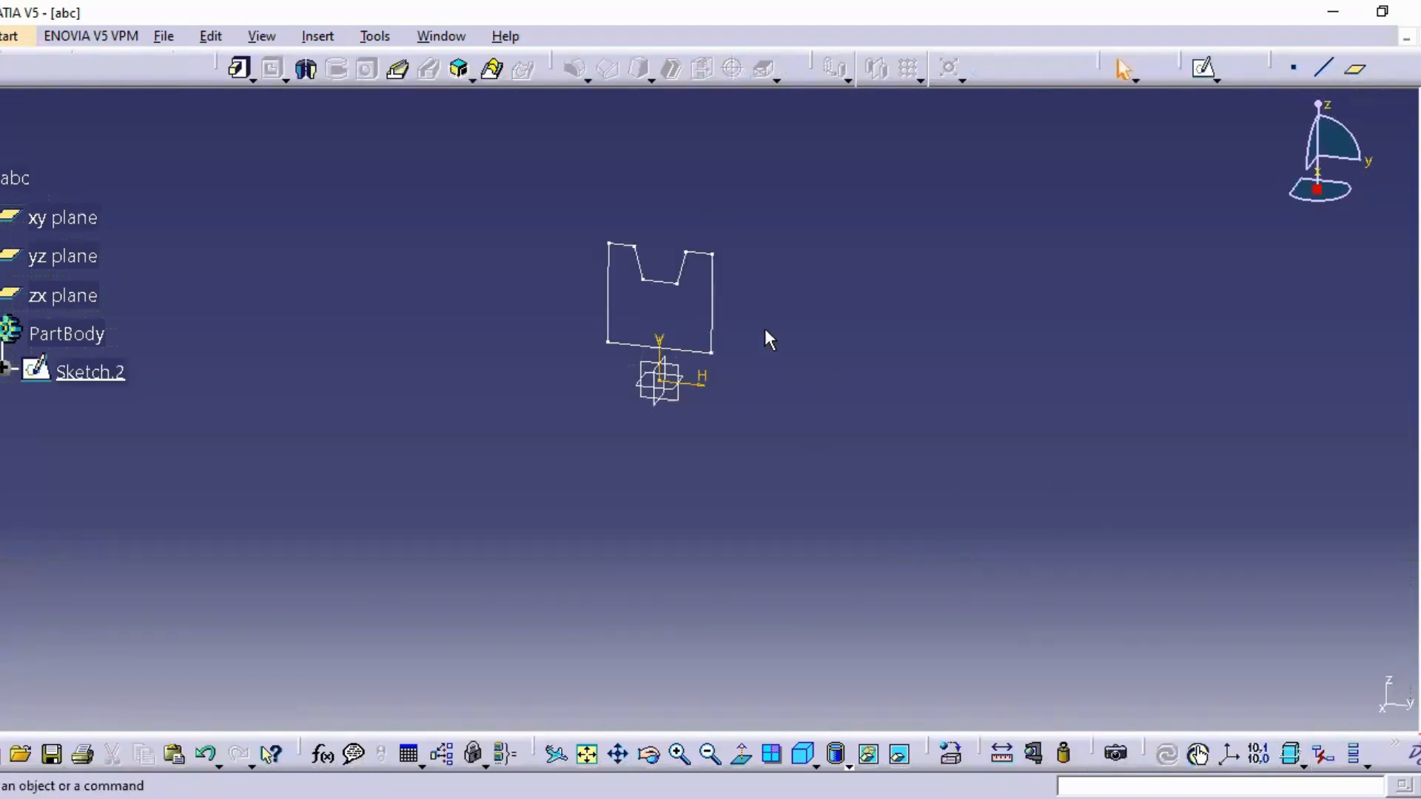
pyautogui.click(309, 71)
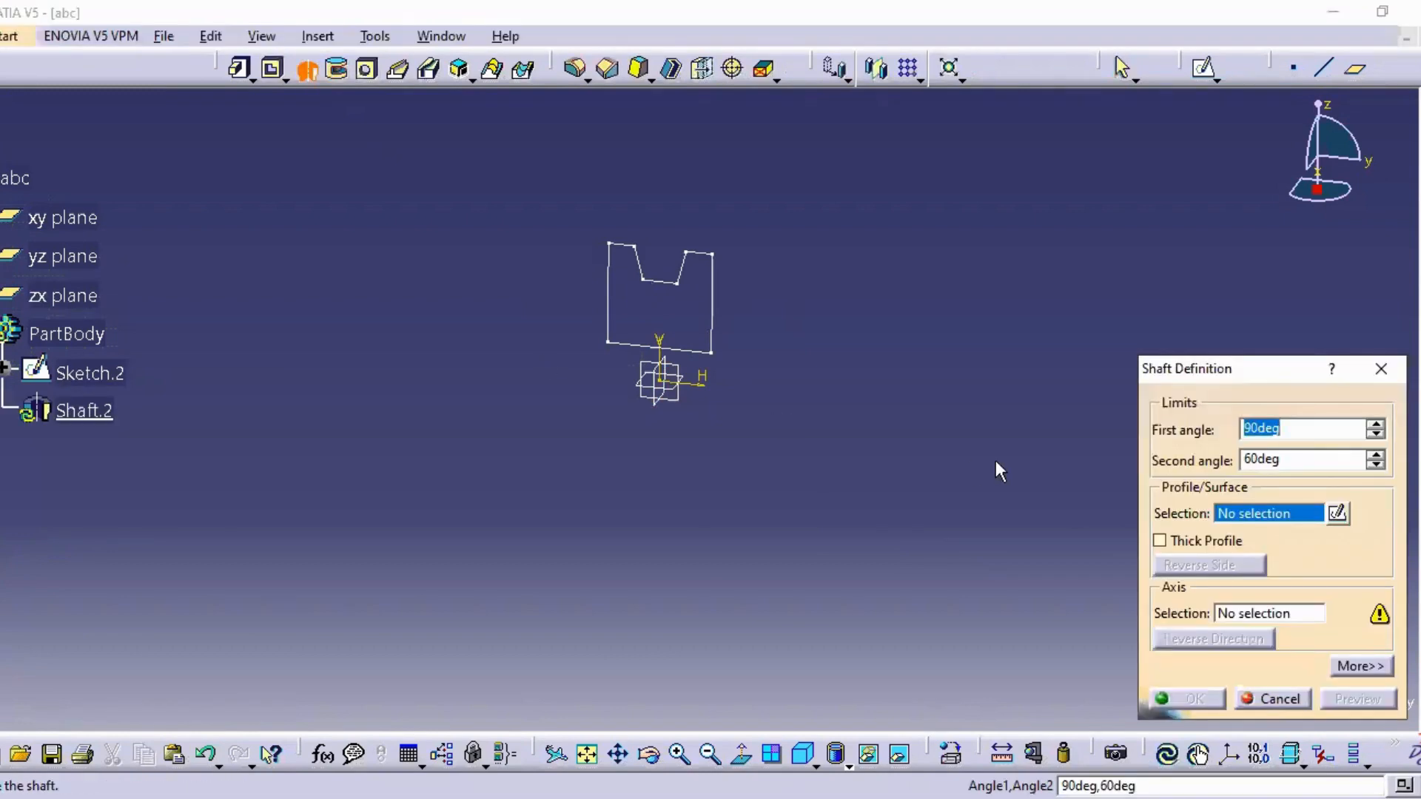
pyautogui.write('360')
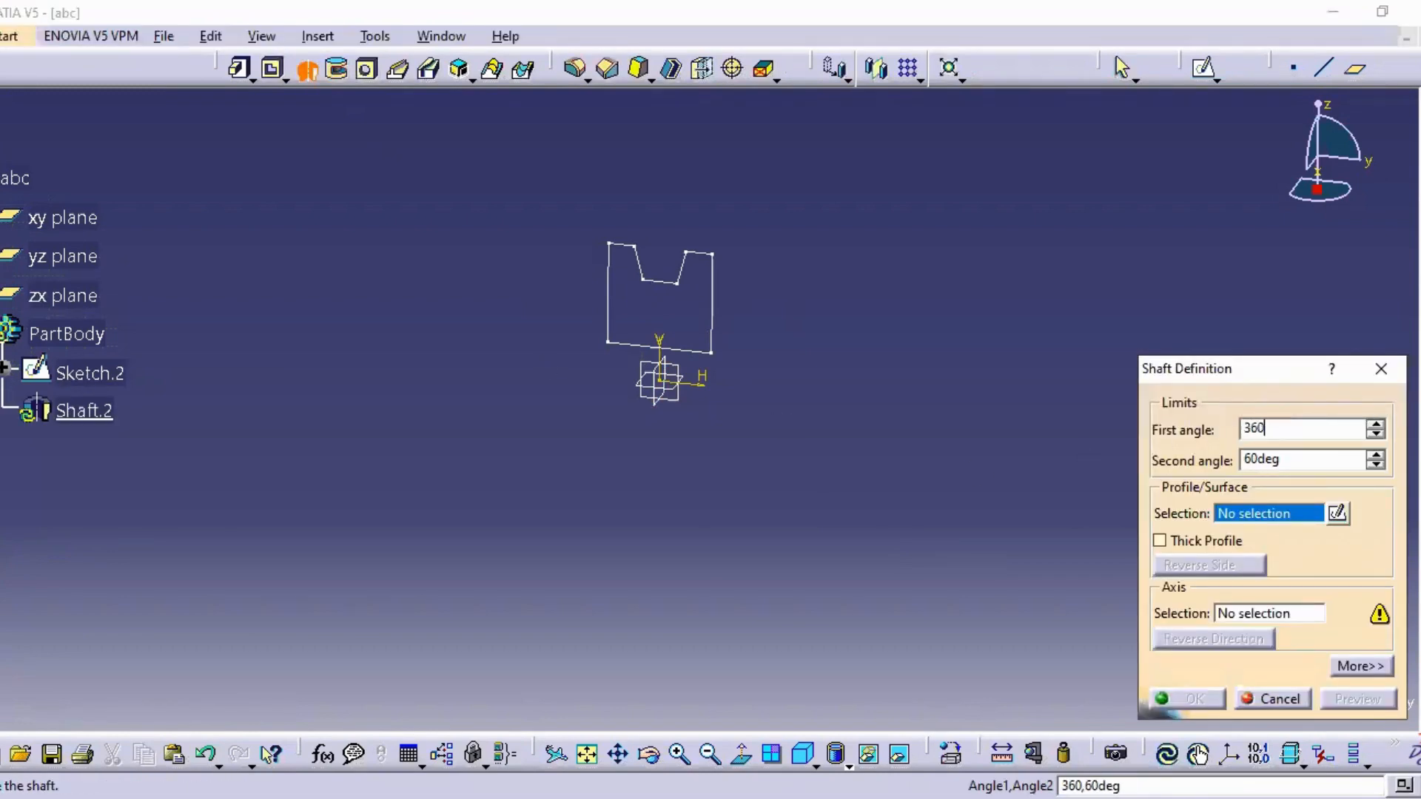
pyautogui.click(1303, 460)
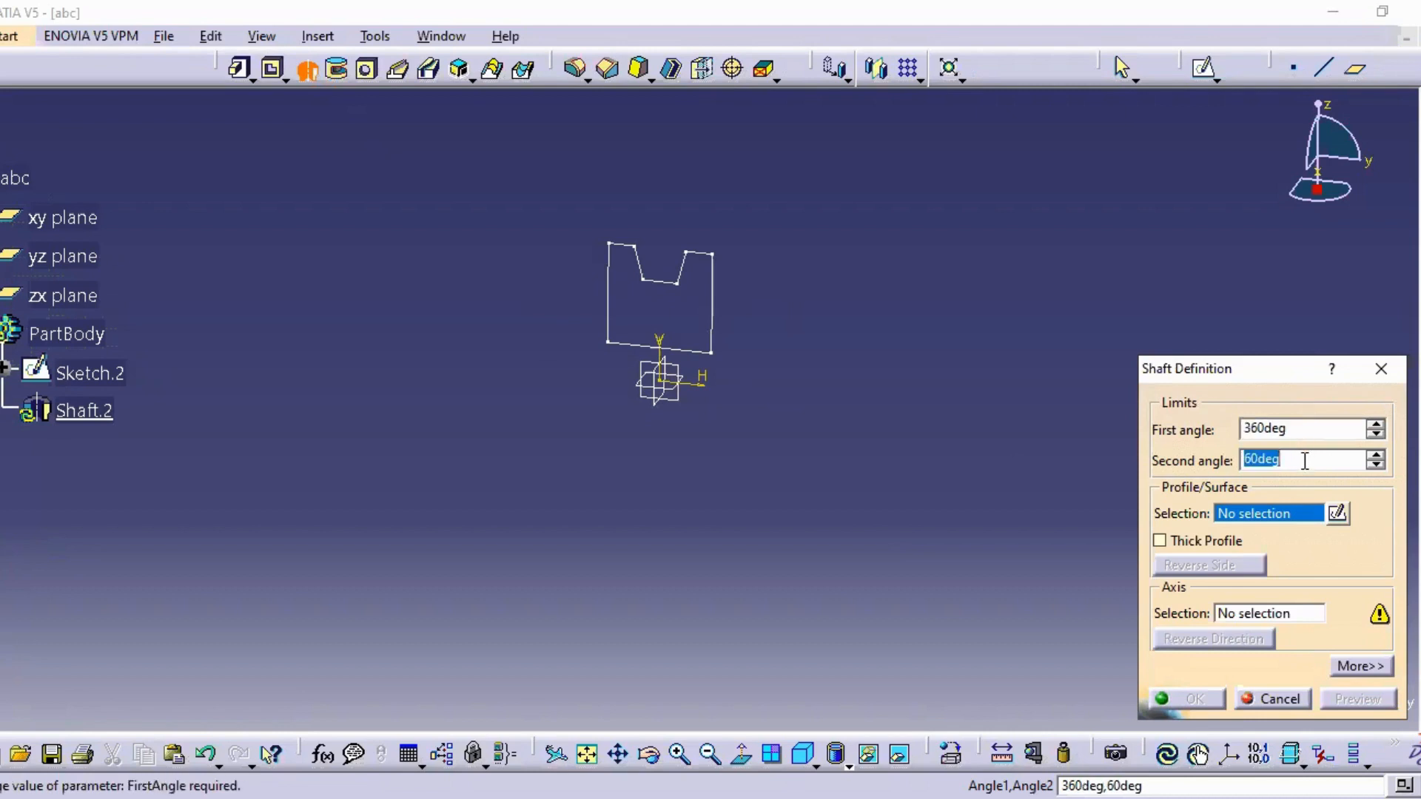
pyautogui.write('0')
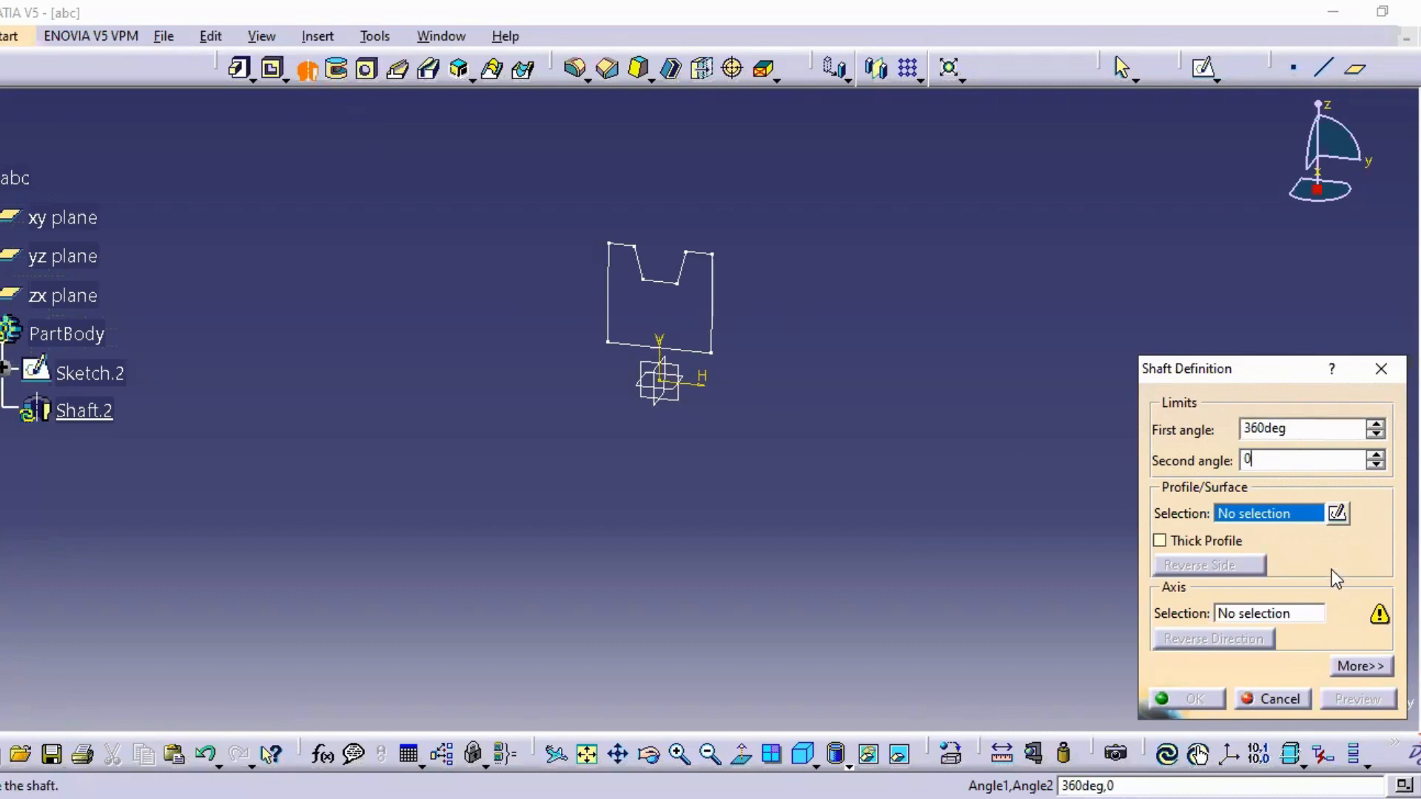
# Step: Assign Sketch.2 as the shaft's profile and the sketch's horizontal direction (HDirection) as its revolution axis
pyautogui.click(1285, 516)
pyautogui.click(119, 381)
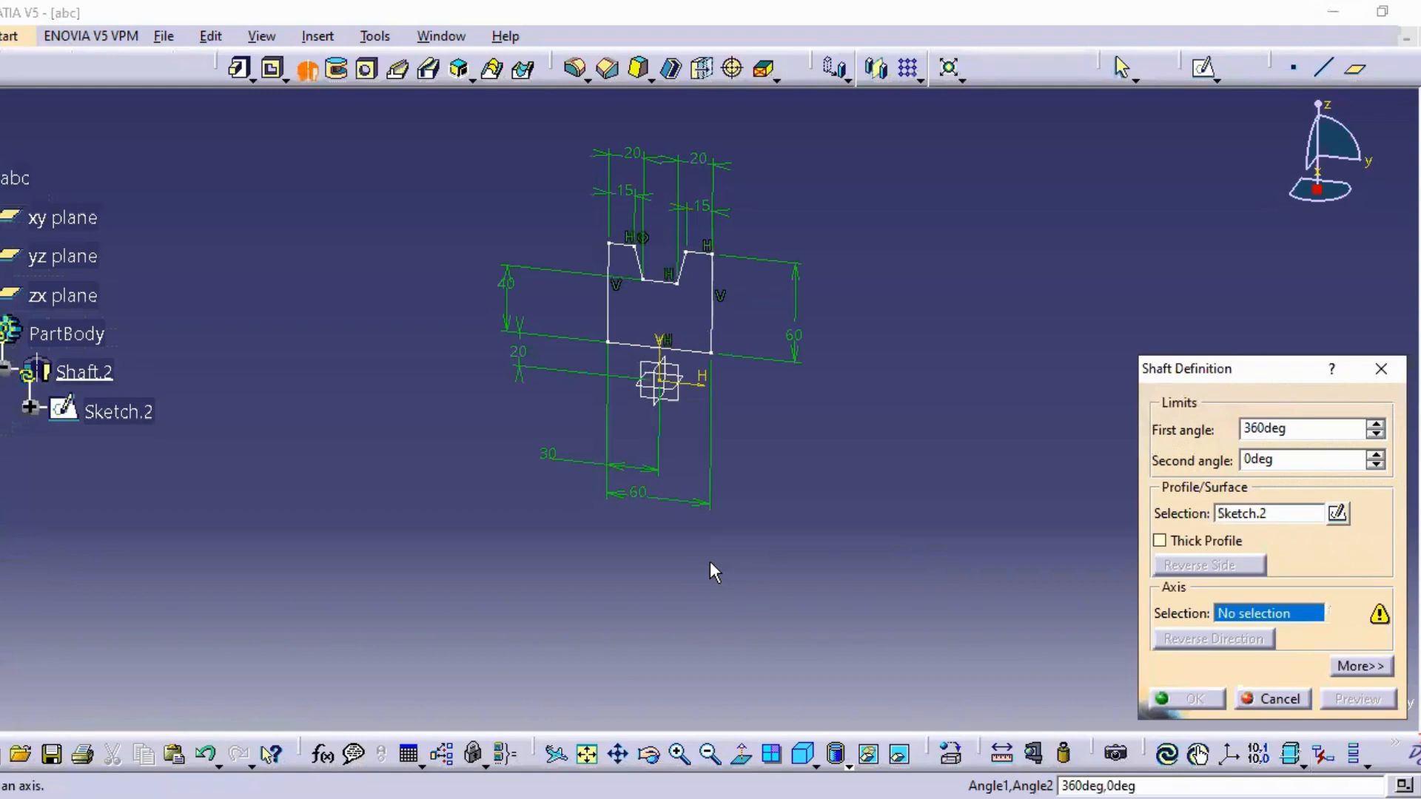
pyautogui.click(1270, 612)
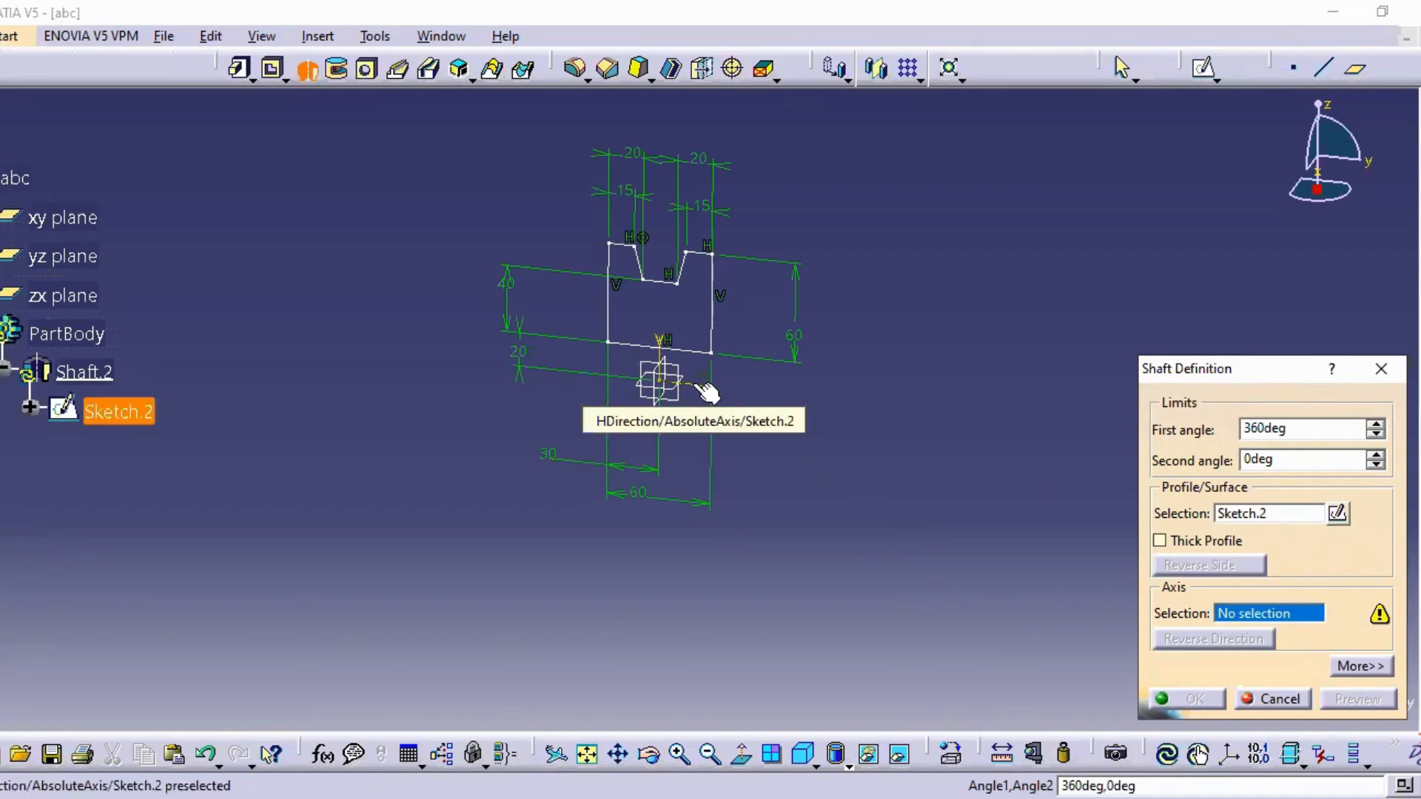
pyautogui.click(701, 387)
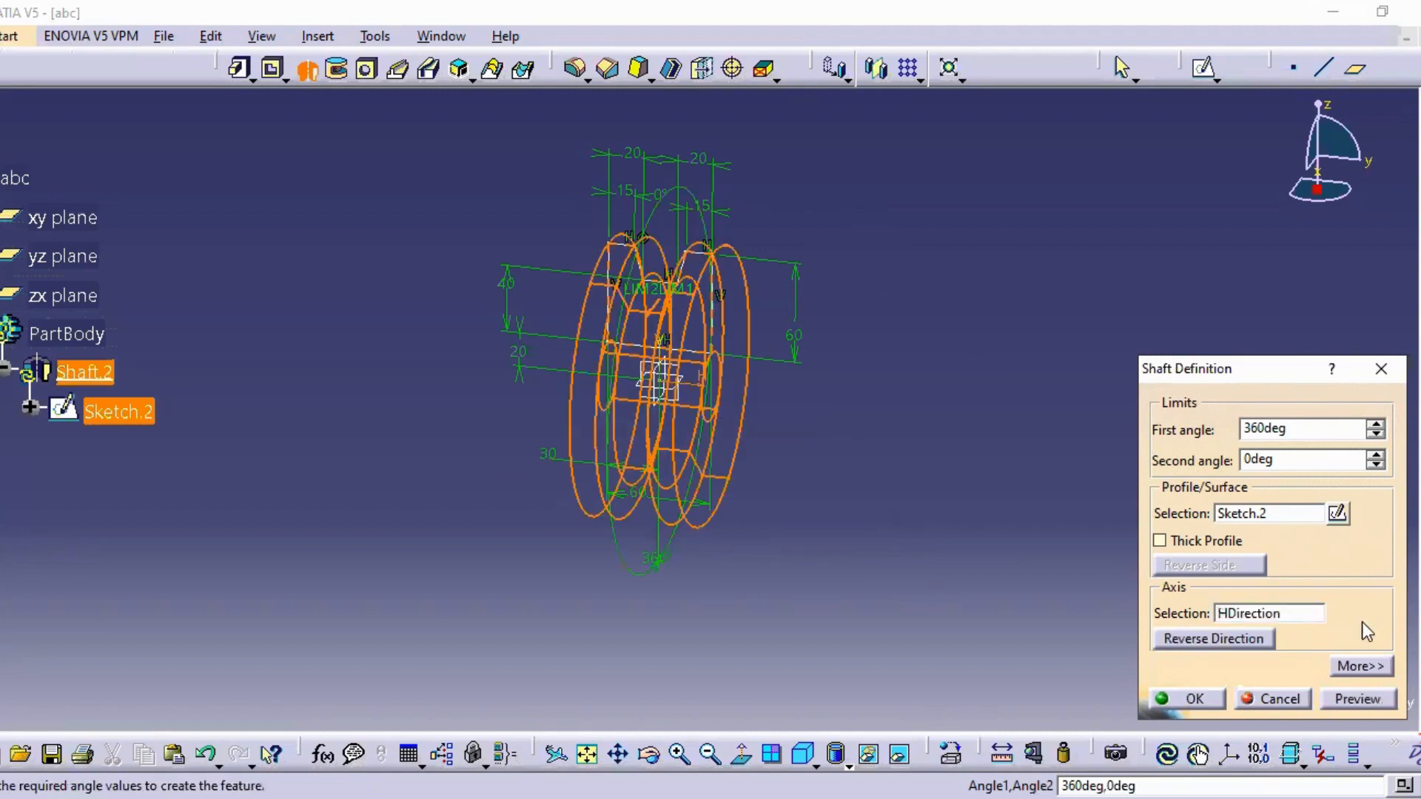
# Step: Preview the shaft with Thick Profile enabled at thicknesses of 1 mm and 0 mm, and turn that option off again
pyautogui.click(1362, 666)
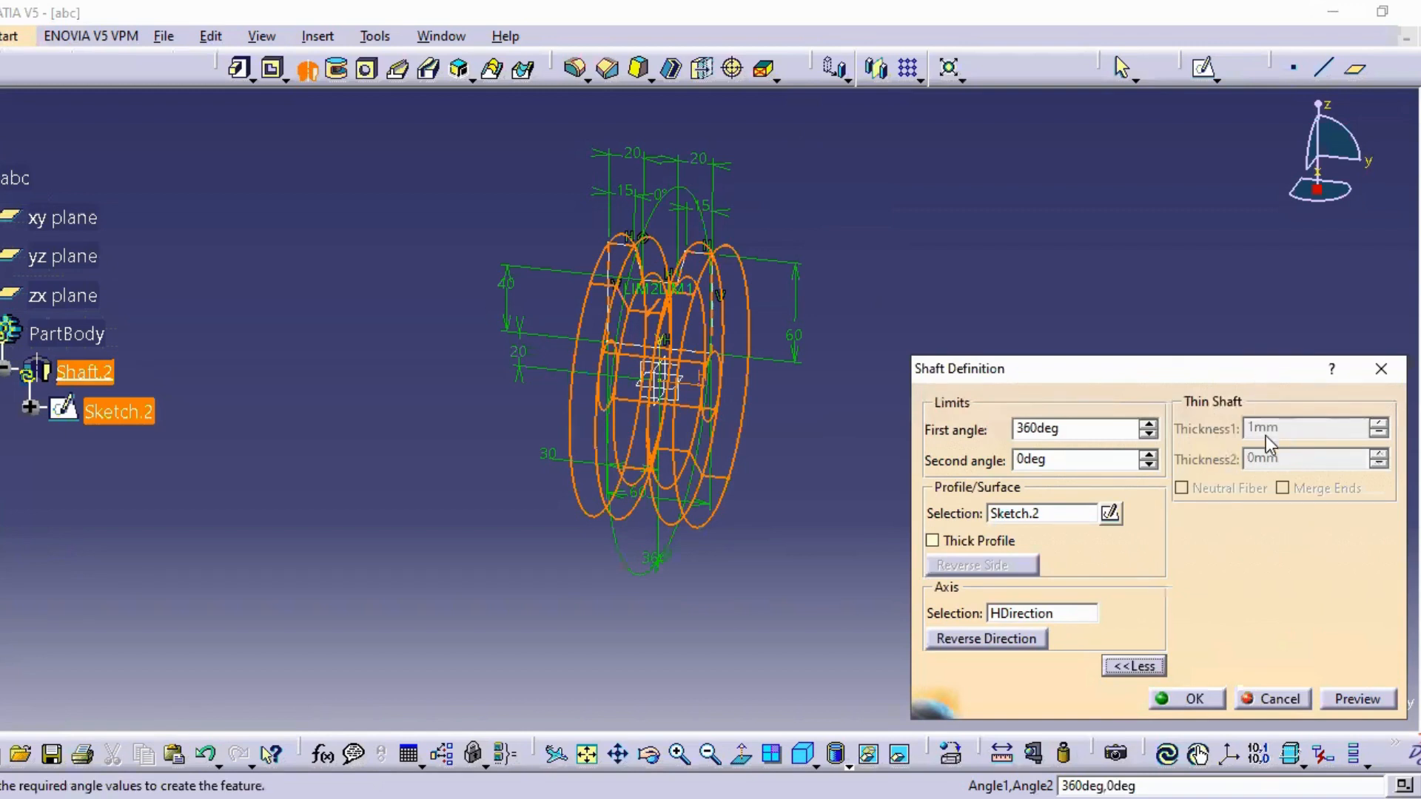
pyautogui.click(930, 541)
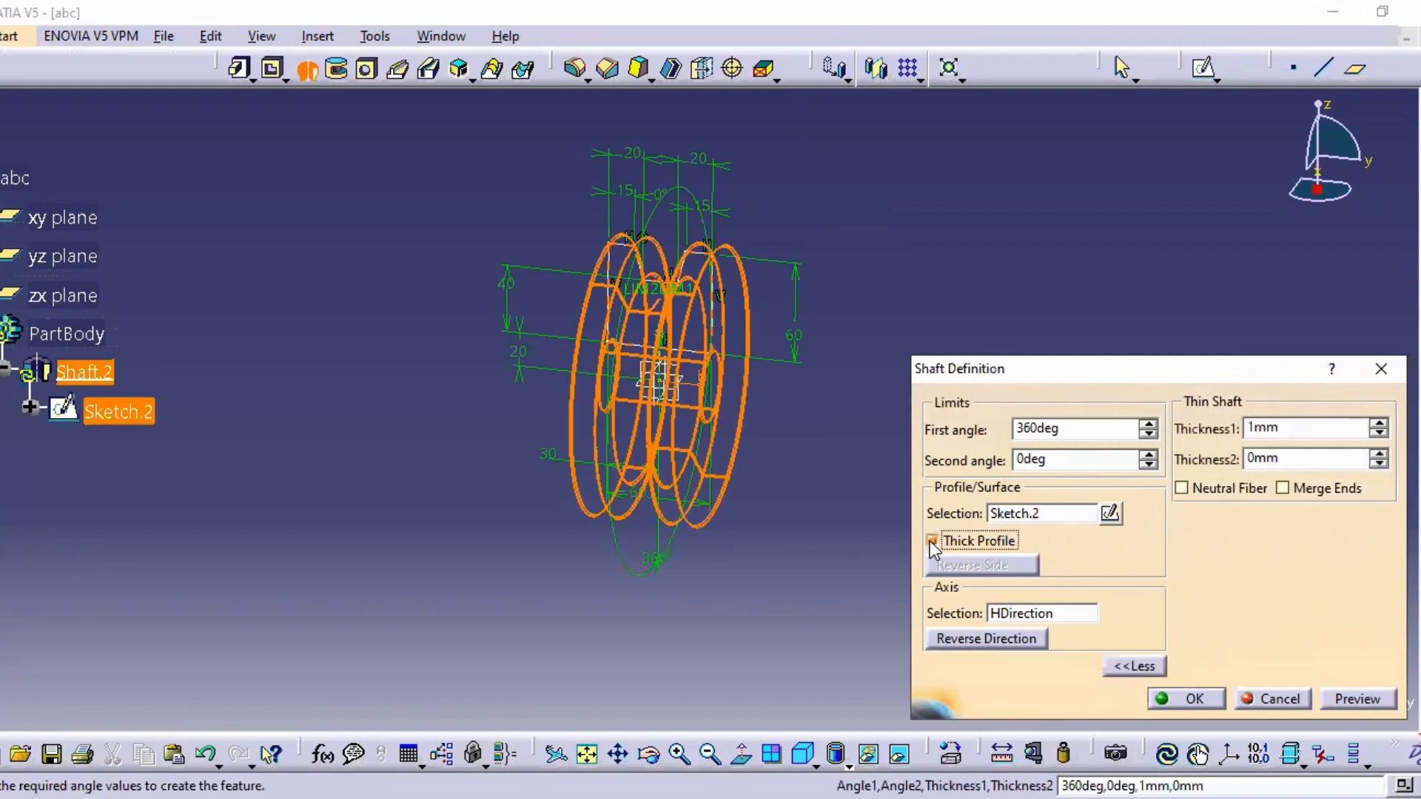
pyautogui.click(1358, 700)
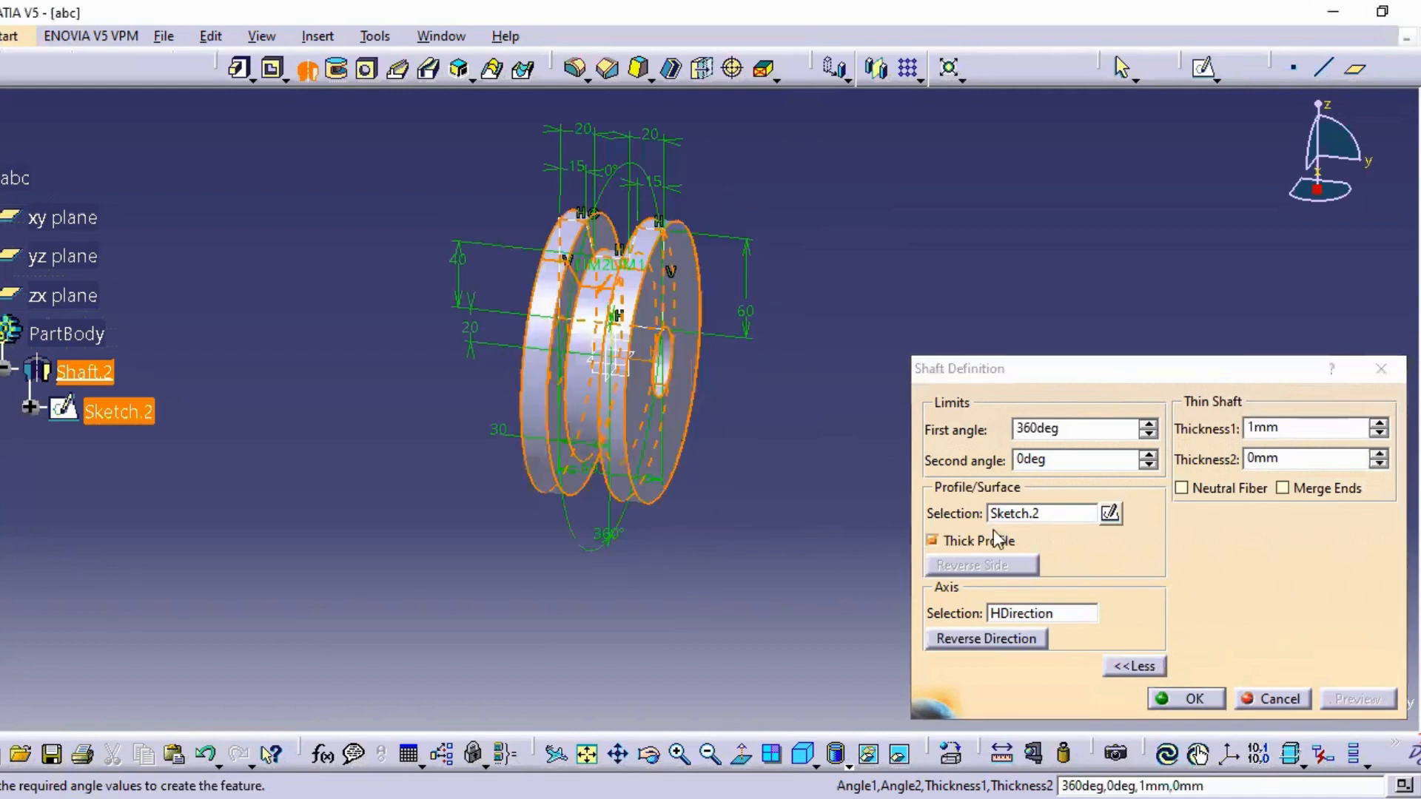
pyautogui.click(931, 540)
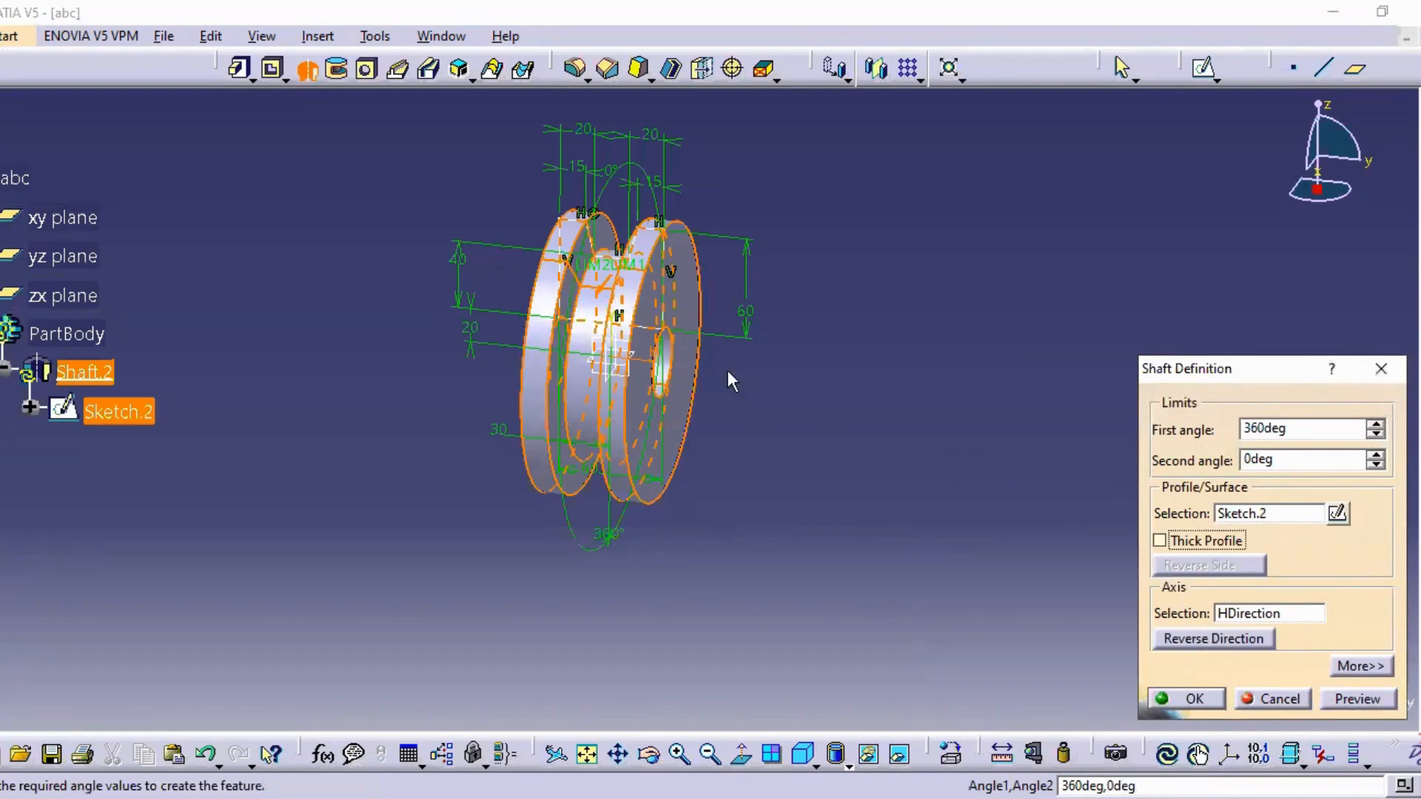
# Step: Create the 360-degree shaft as a solid from the selected profile and axis
pyautogui.click(1191, 698)
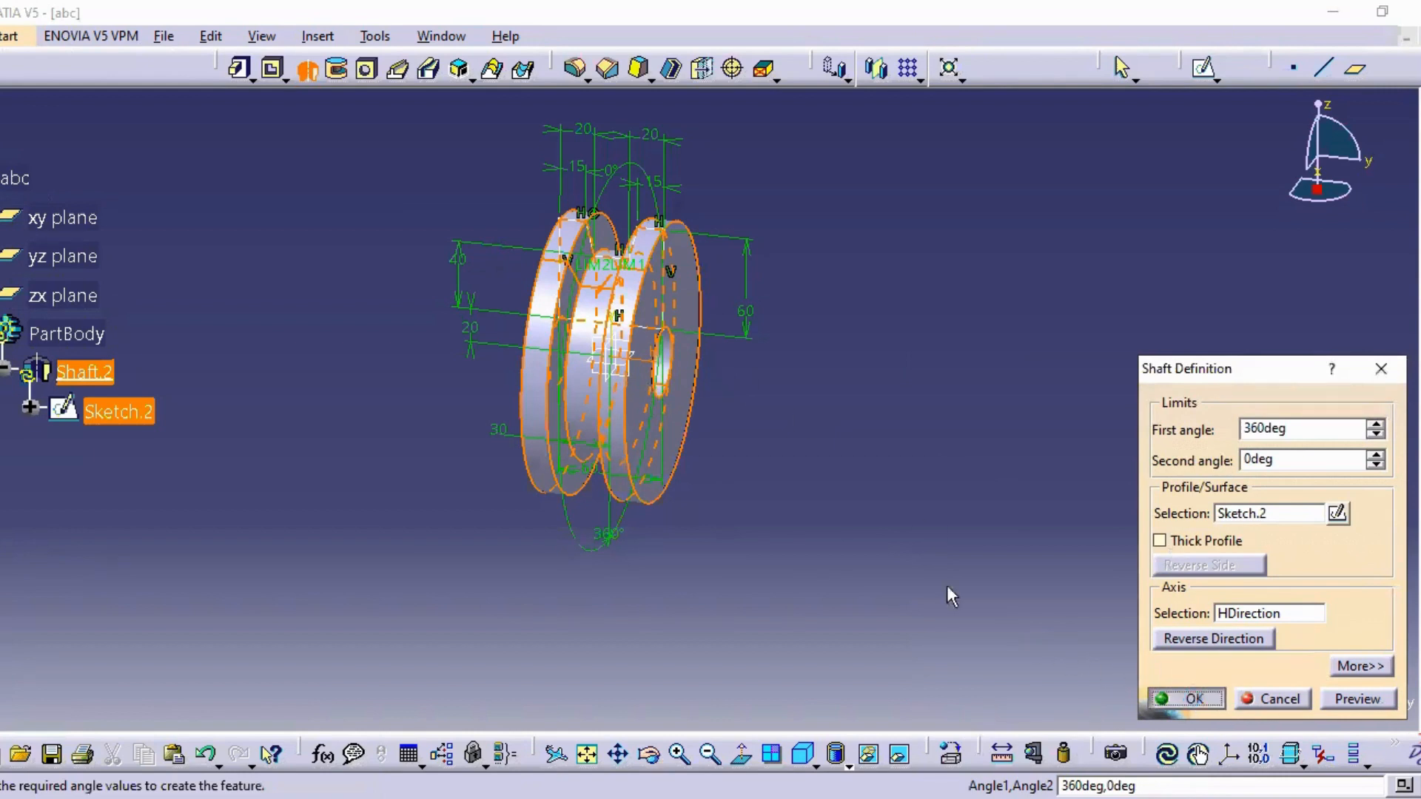
pyautogui.moveTo(956, 475); pyautogui.dragTo(944, 422, button='middle')
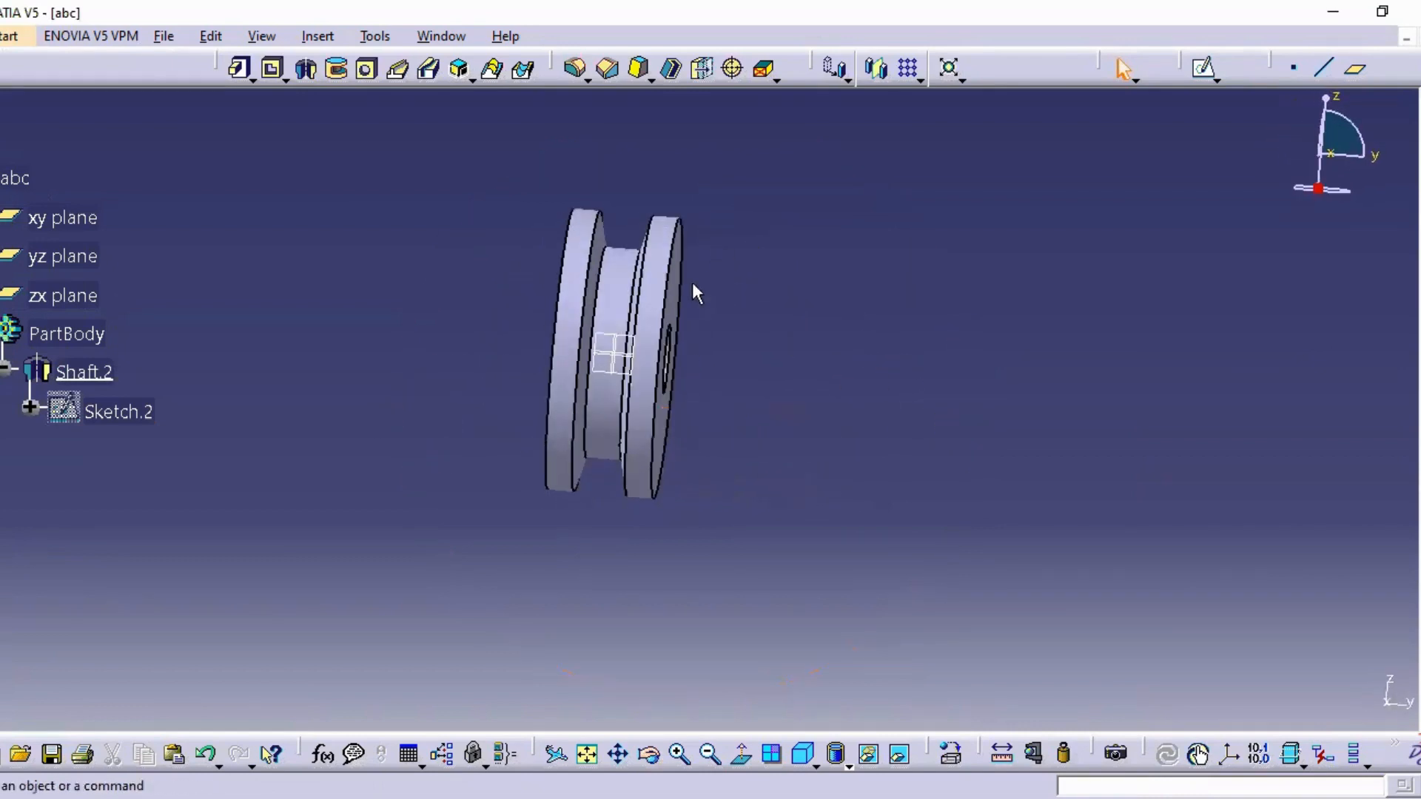
# Step: Start a Groove with angles of 360 and 0 degrees and open a new profile sketch for it on the yz plane
pyautogui.click(339, 70)
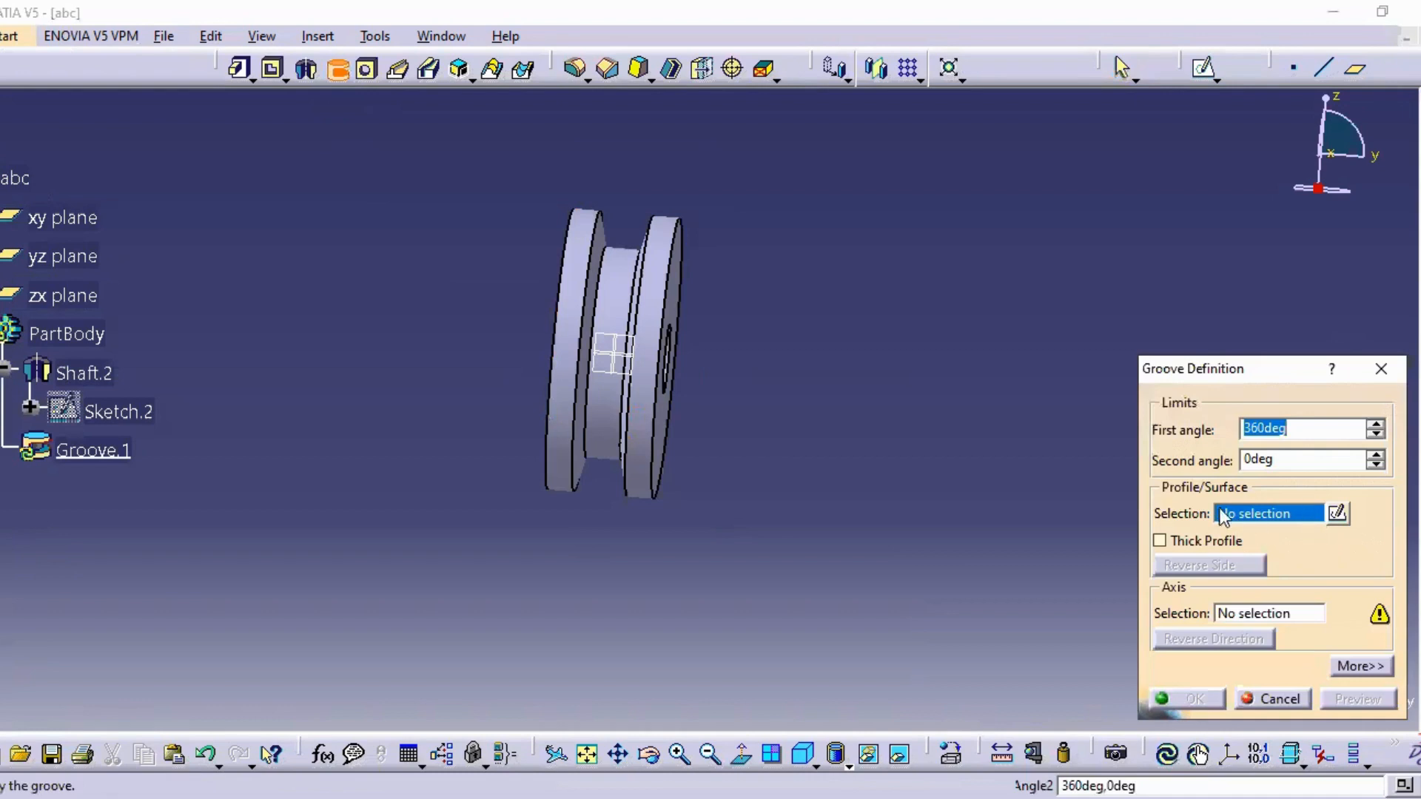
pyautogui.click(1381, 372)
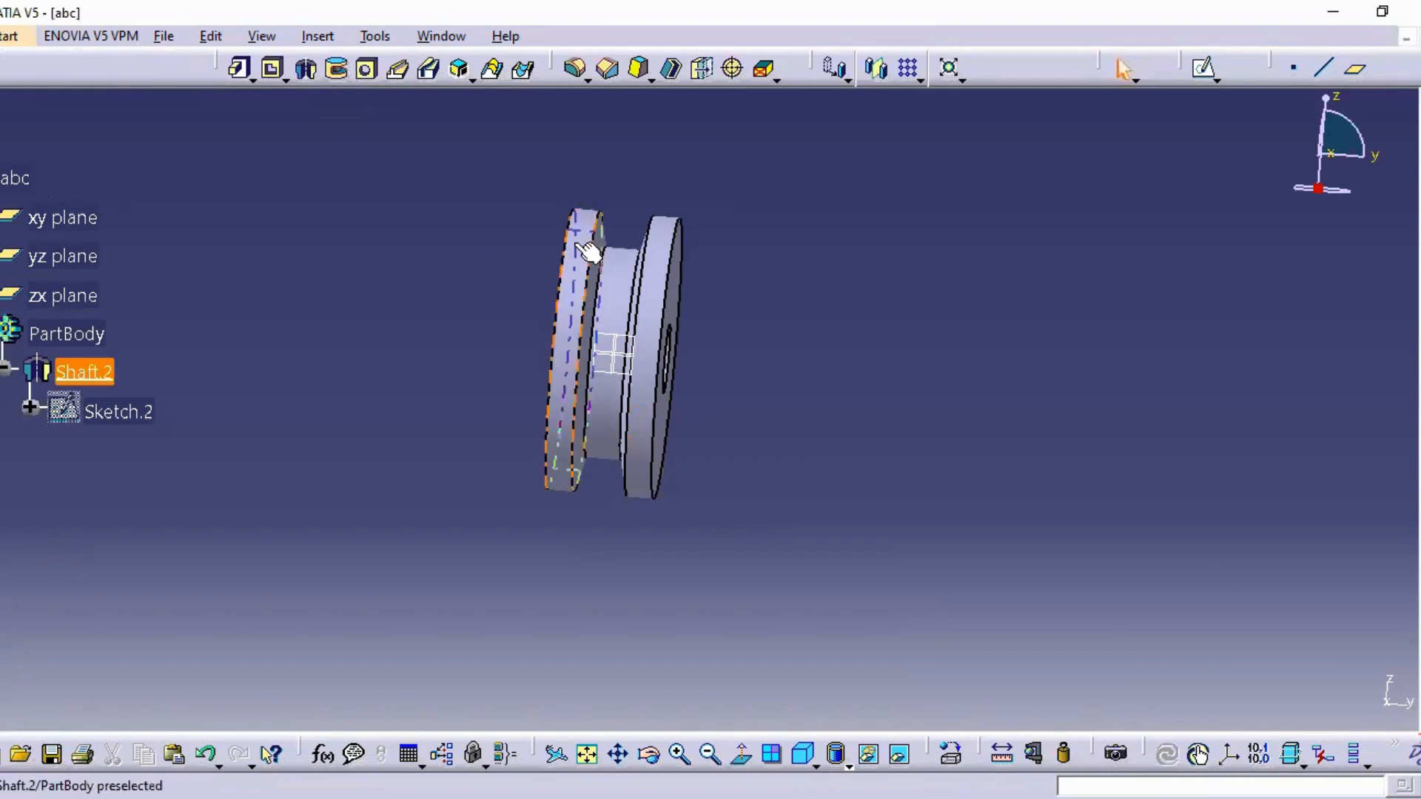
pyautogui.click(337, 69)
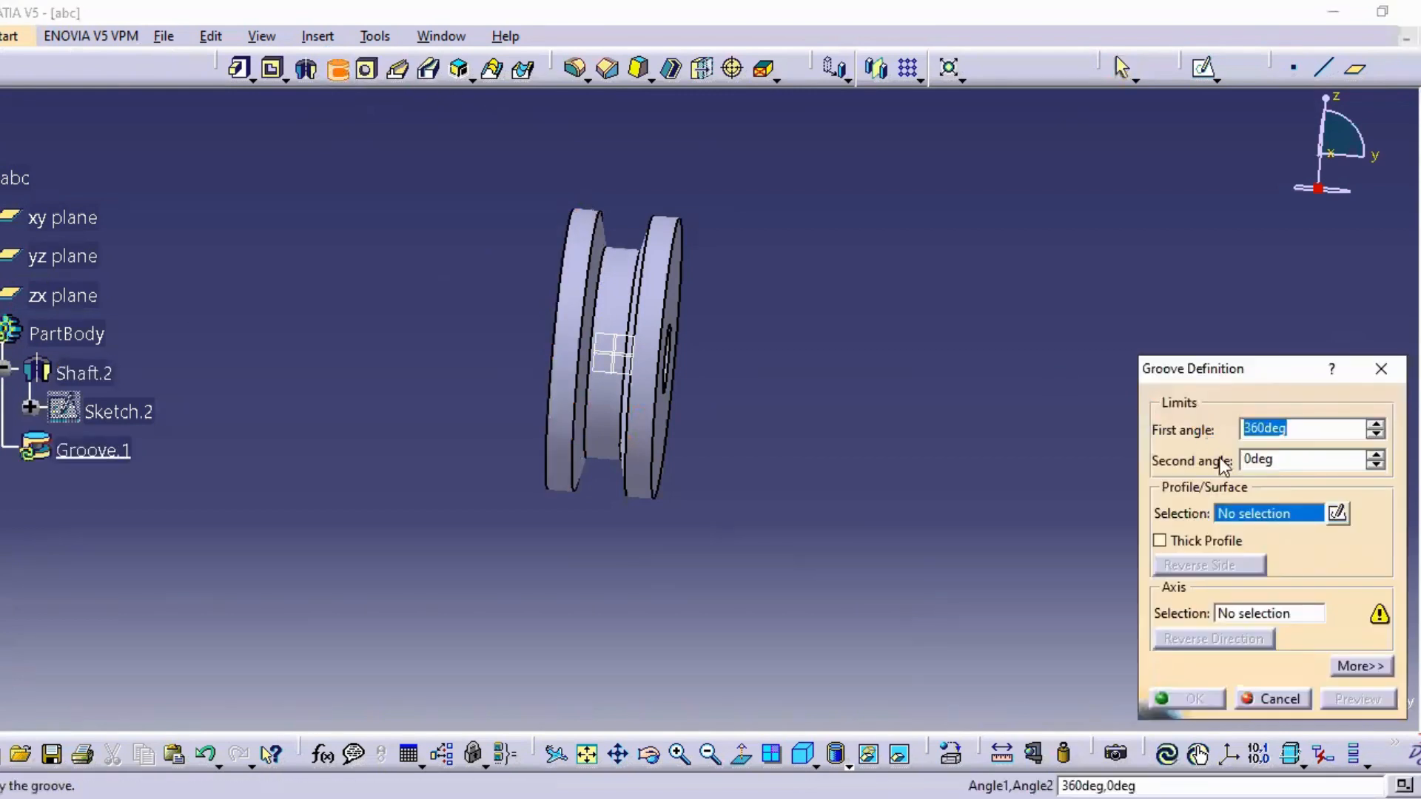
pyautogui.click(1337, 513)
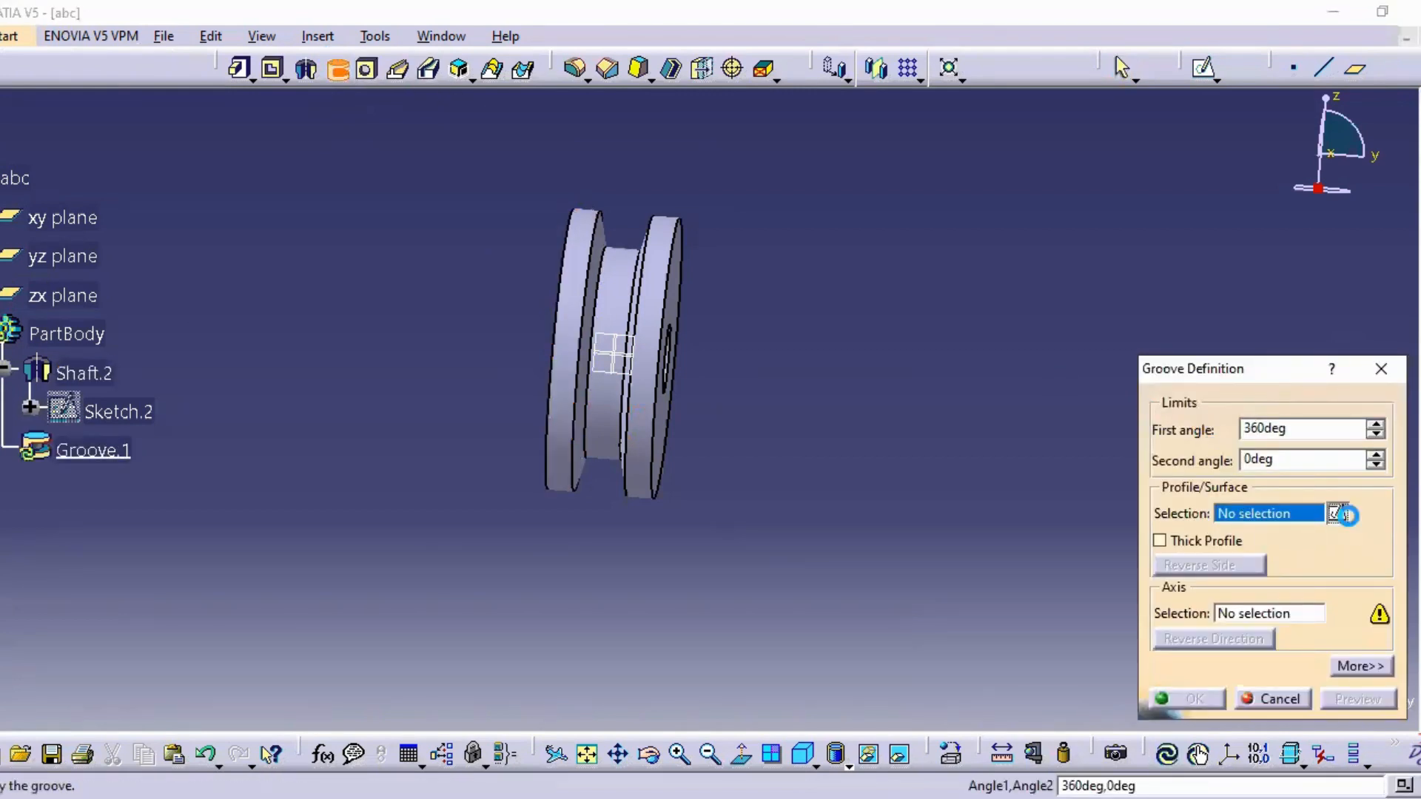
pyautogui.click(68, 262)
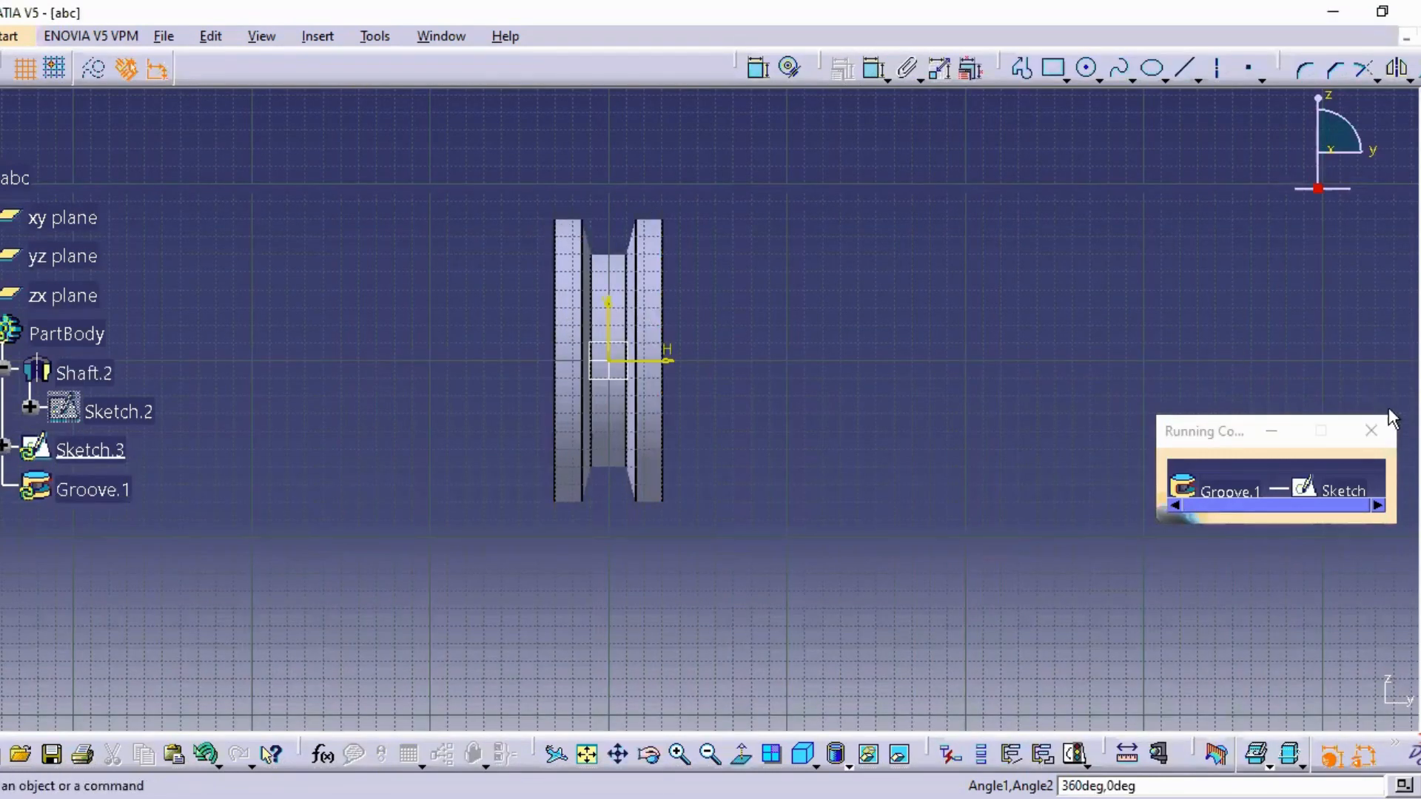
pyautogui.click(1371, 430)
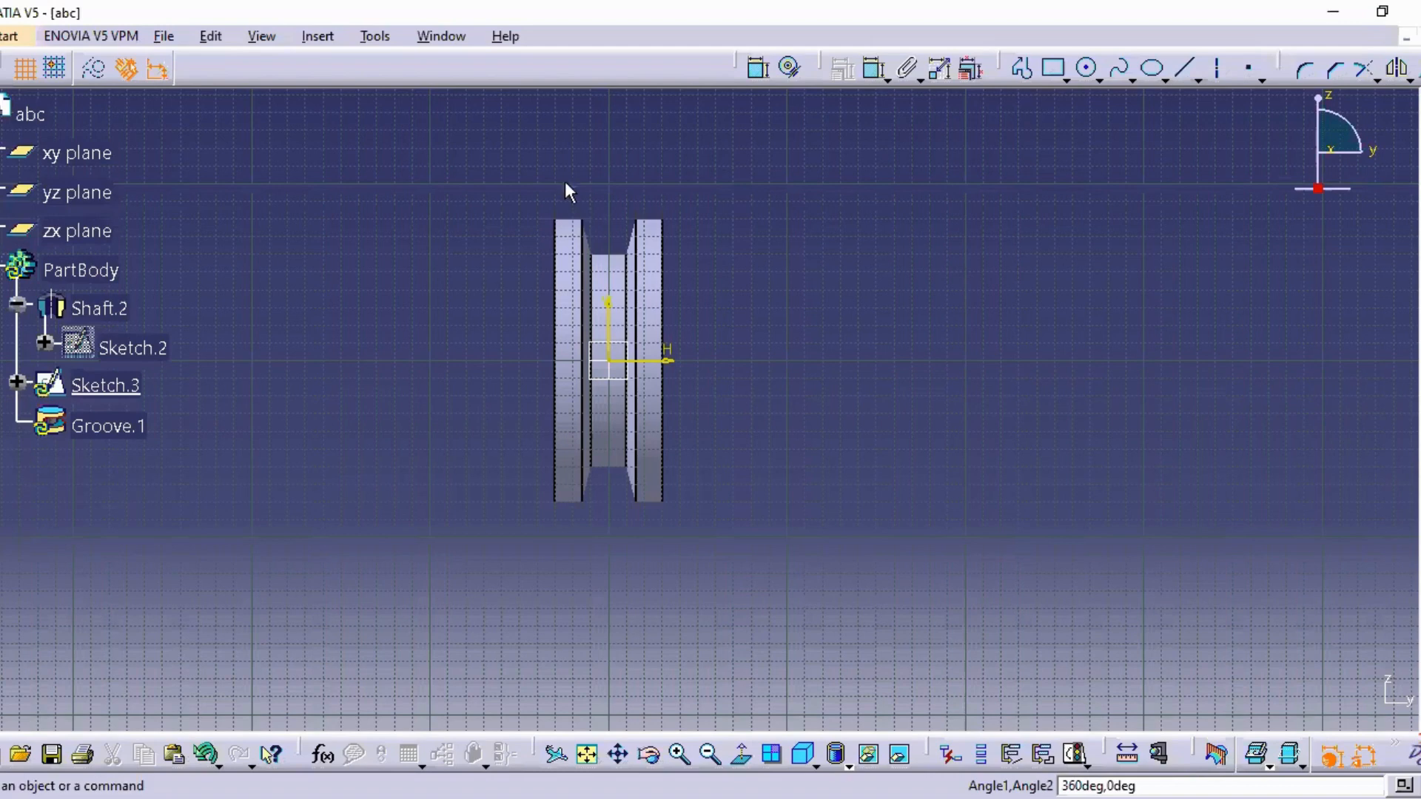
# Step: Sketch a small circle centred on the outer edge of the left flange, narrower than the flange, and exit the sketch
pyautogui.moveTo(635, 324); pyautogui.dragTo(688, 196, button='middle')
pyautogui.middleClick(692, 196)
pyautogui.moveTo(564, 224); pyautogui.dragTo(642, 268, button='middle')
pyautogui.moveTo(814, 153); pyautogui.dragTo(846, 175, button='middle')
pyautogui.click(1086, 68)
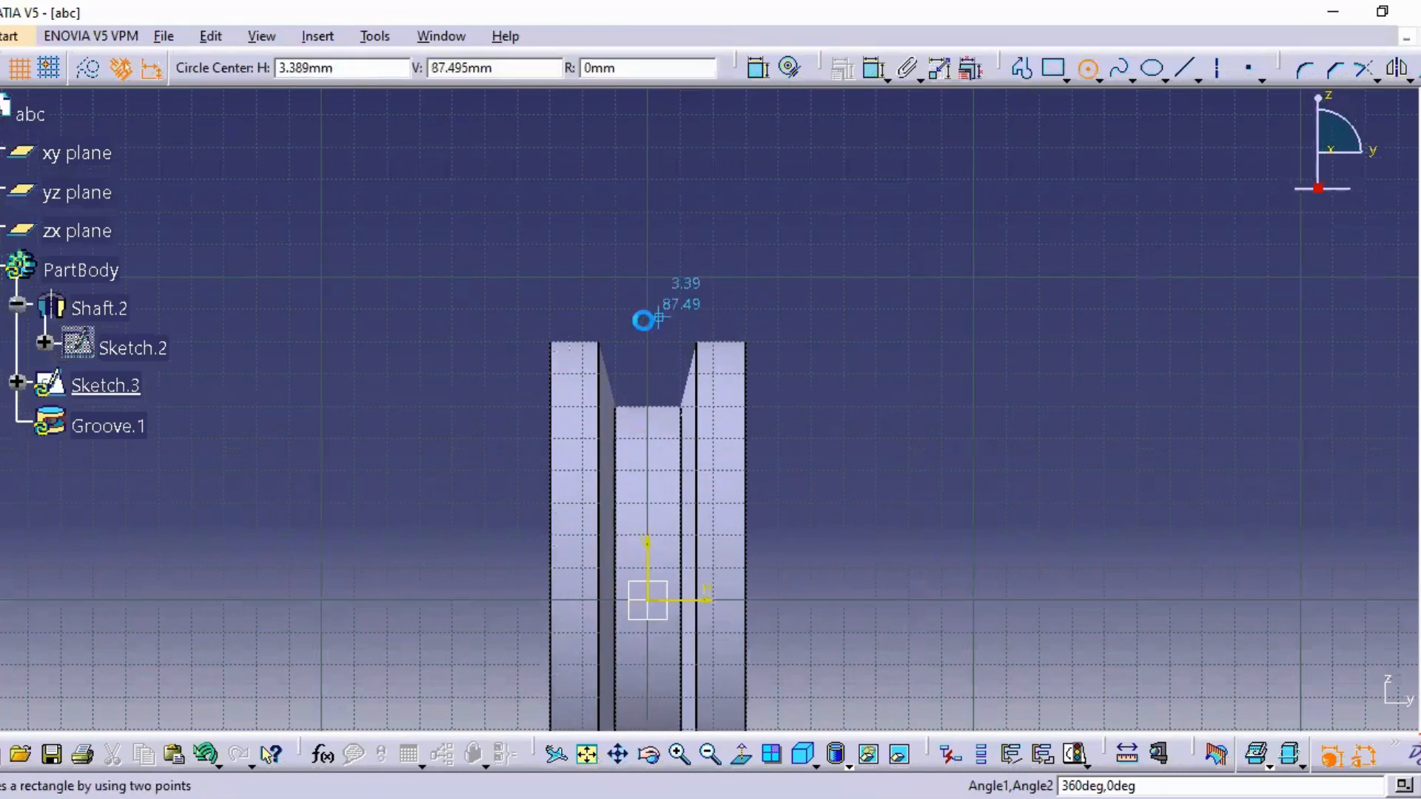
pyautogui.click(574, 337)
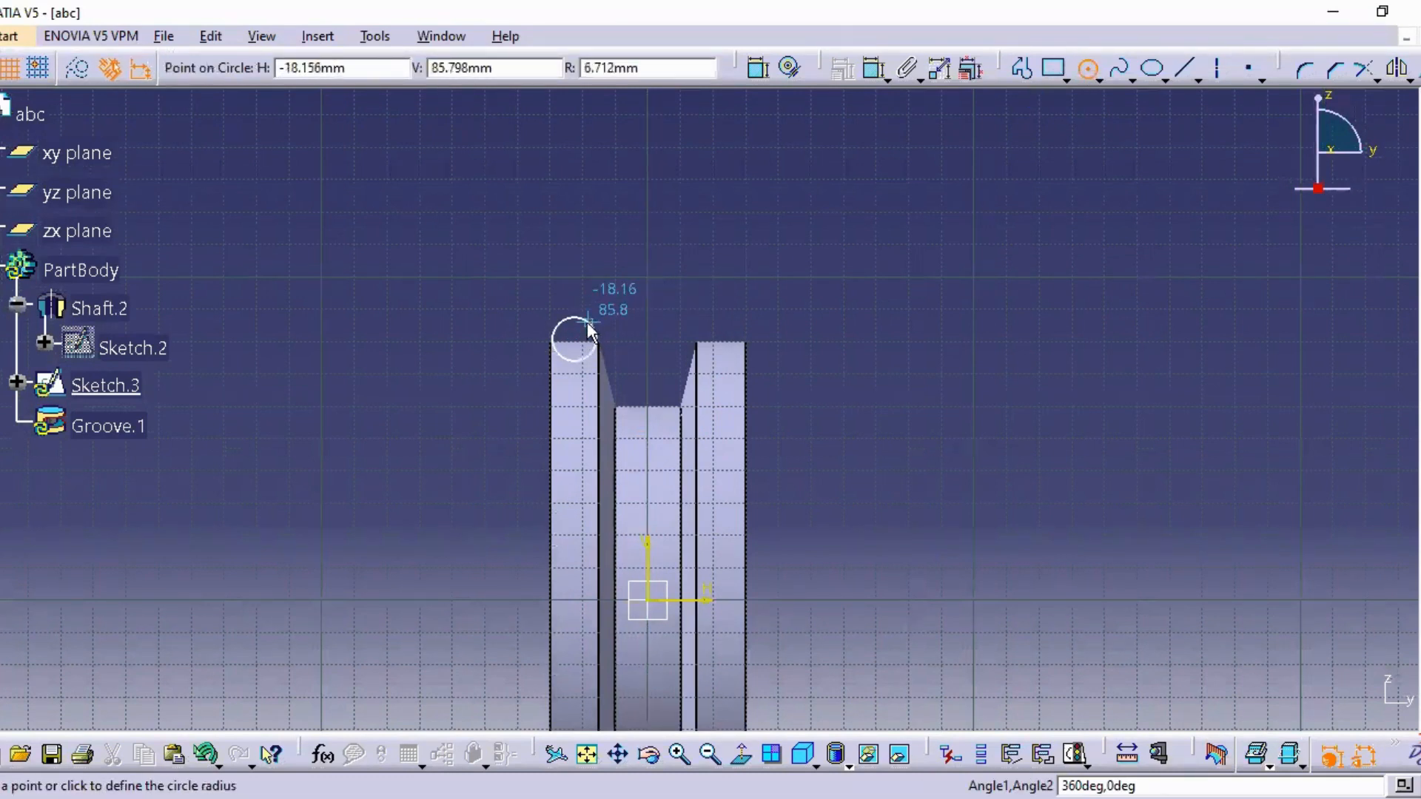
pyautogui.click(576, 327)
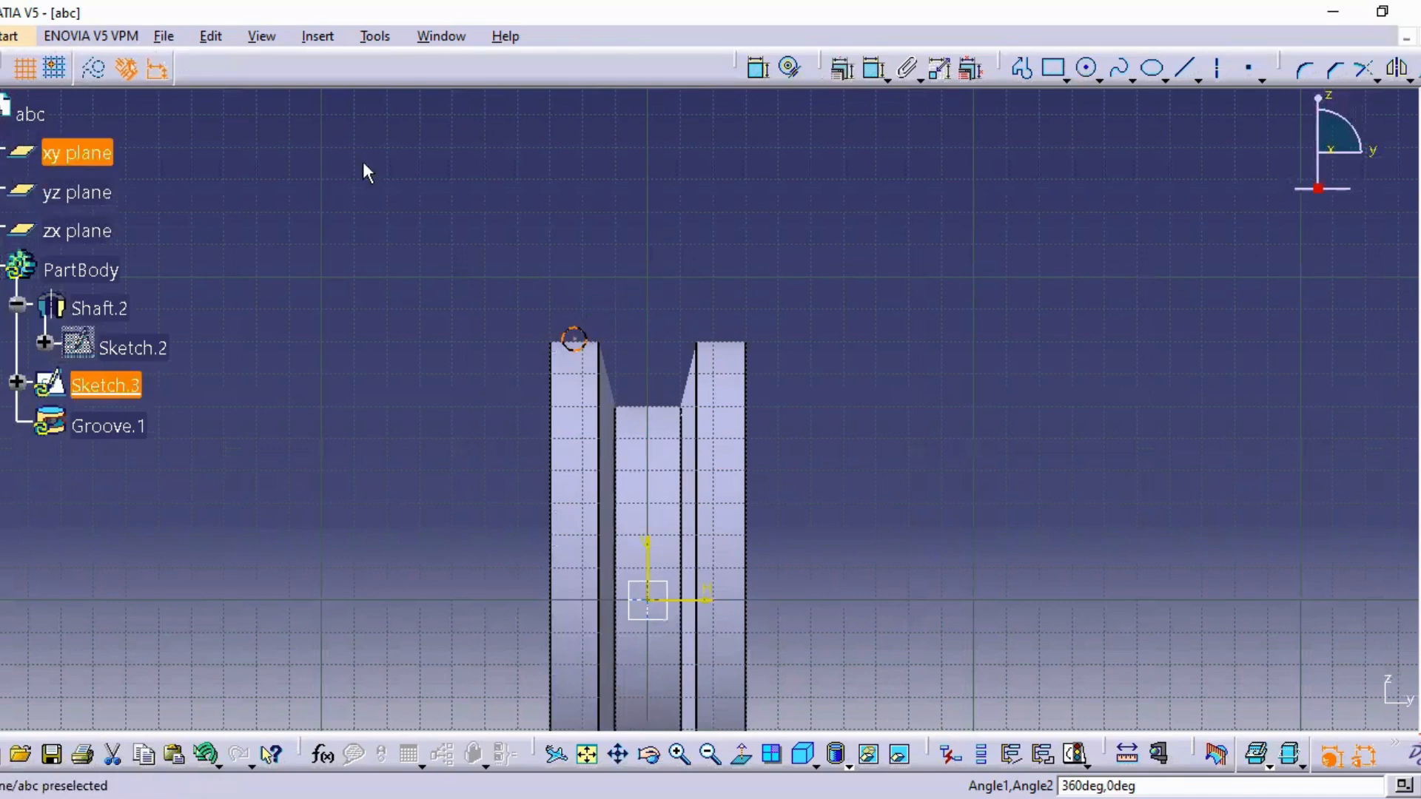
pyautogui.click(1418, 185)
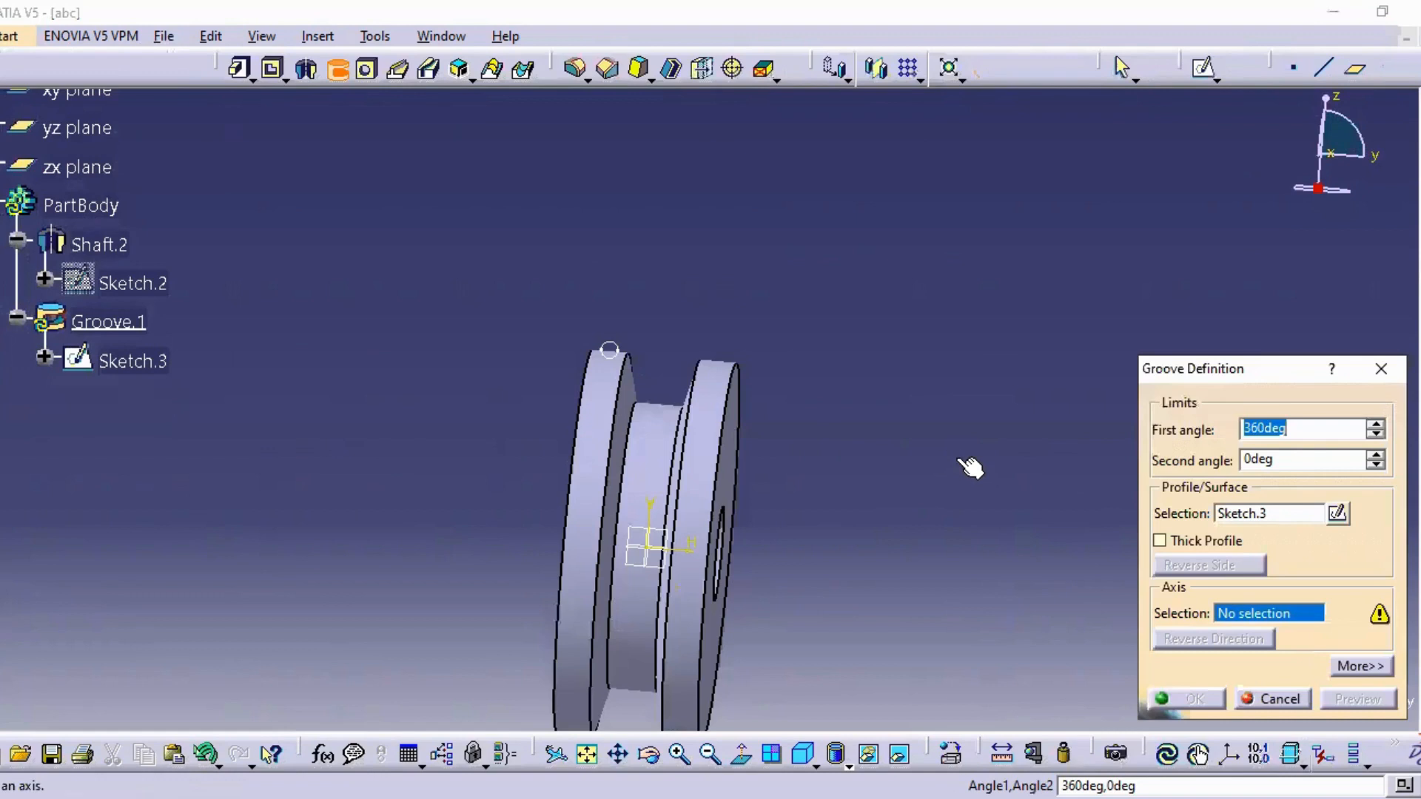
# Step: Cut a 360-degree groove around the left flange using the circle in Sketch.3 as profile and HDirection as axis, previewing it before creation
pyautogui.moveTo(959, 460); pyautogui.dragTo(948, 461, button='middle')
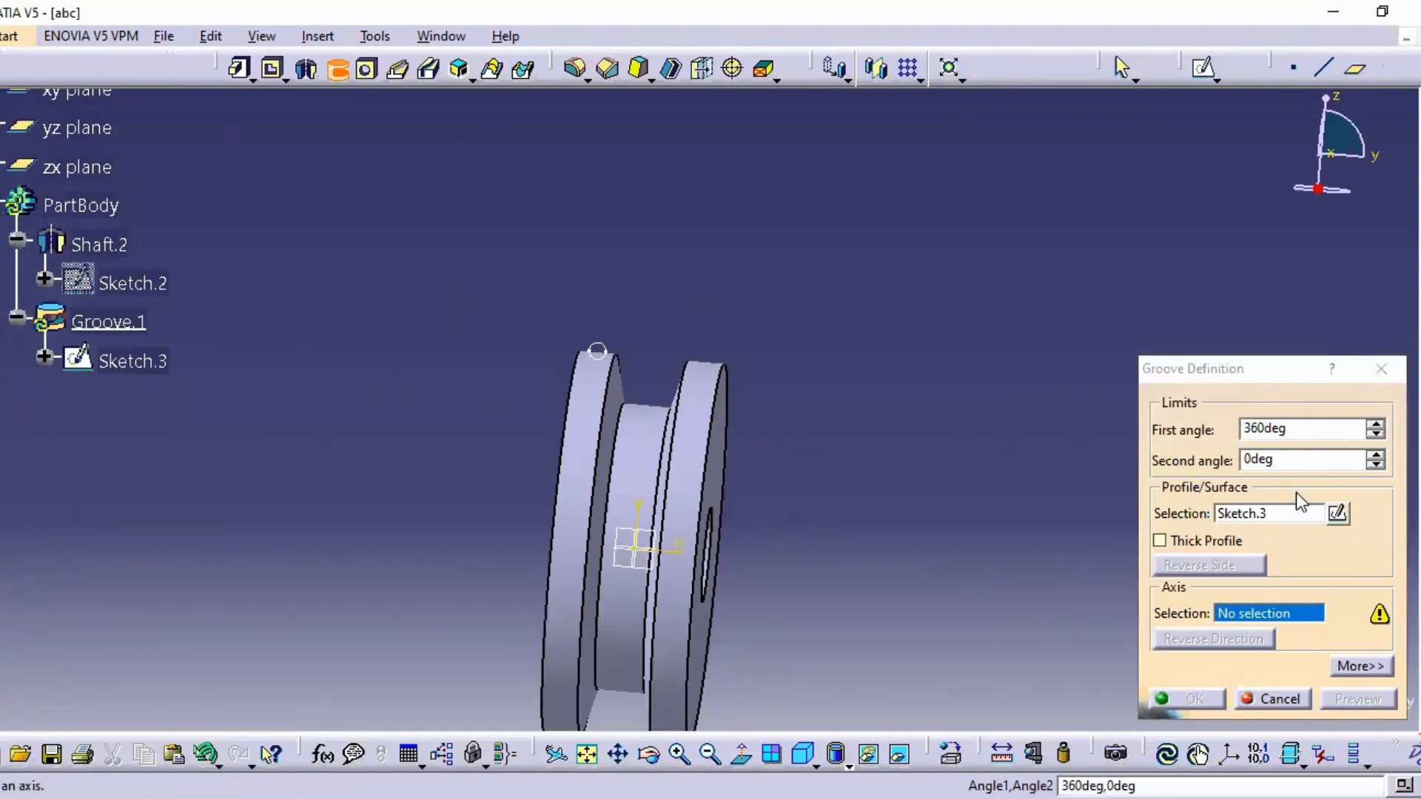
pyautogui.click(1250, 512)
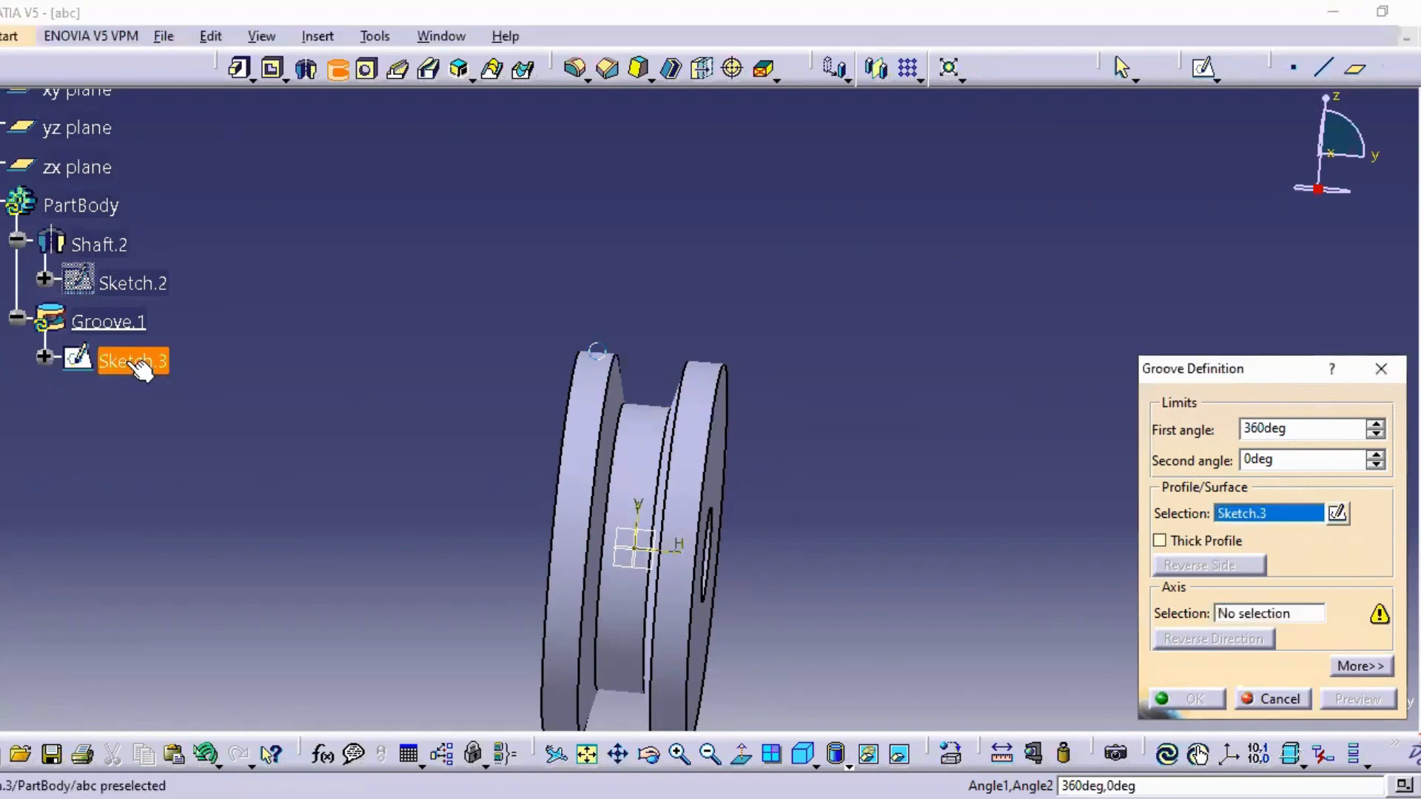
pyautogui.click(140, 368)
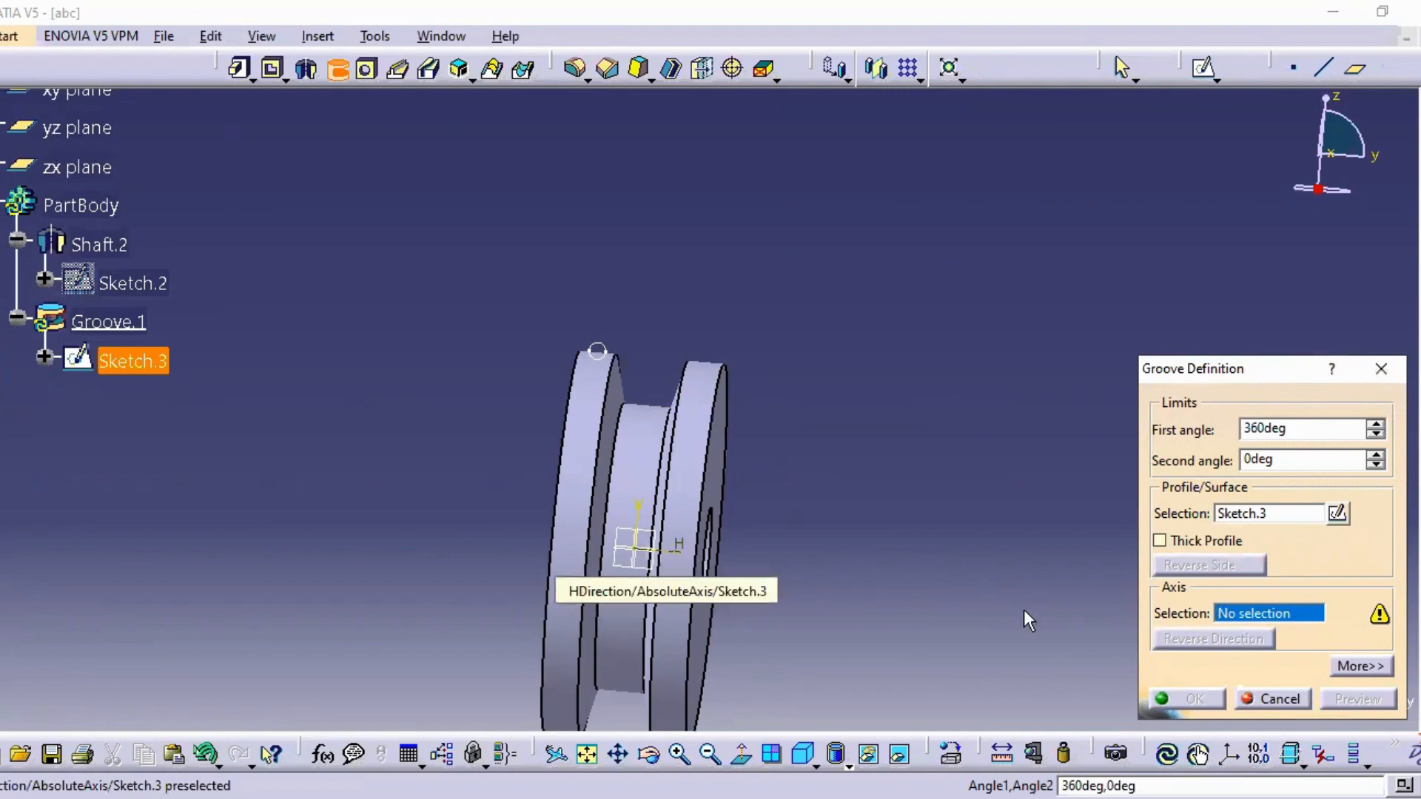
pyautogui.click(663, 548)
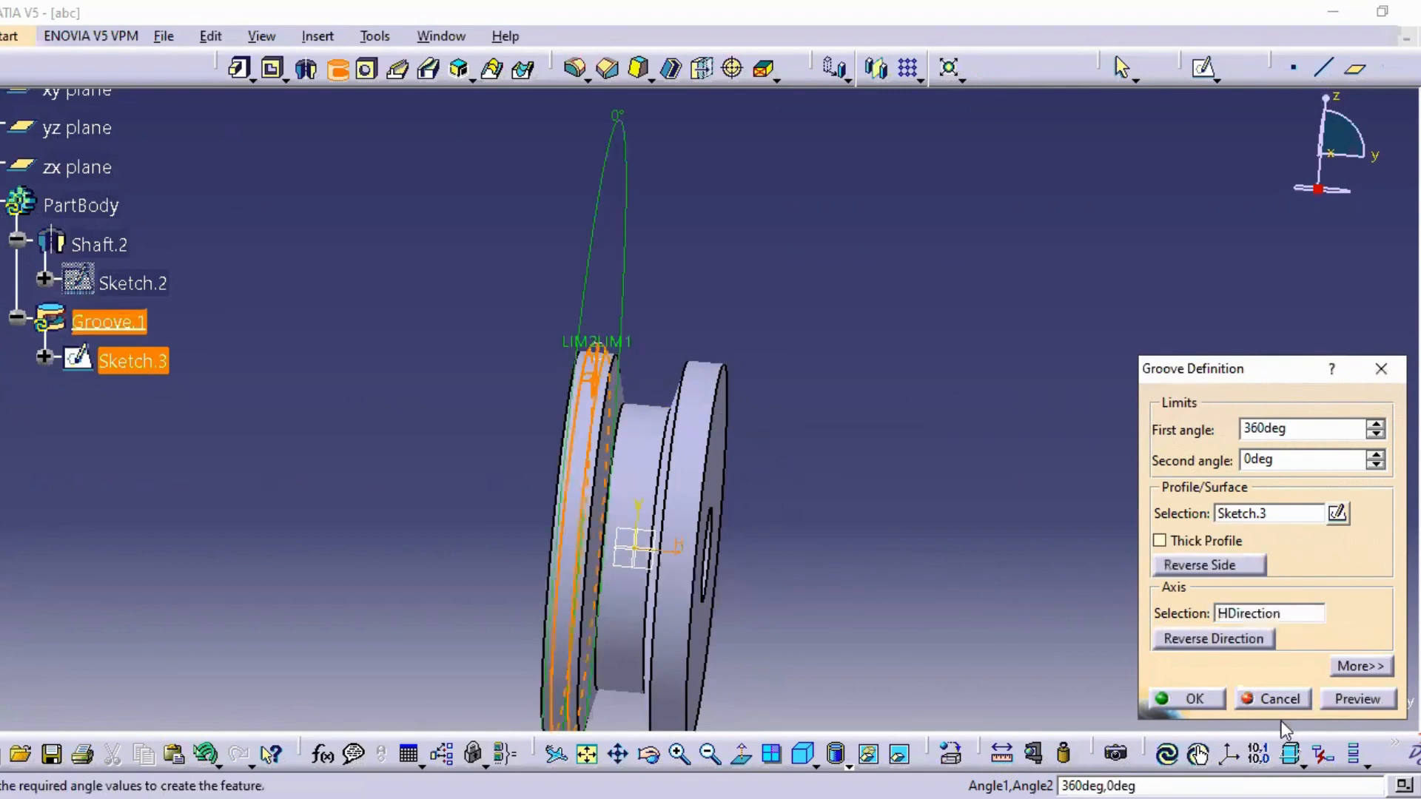
pyautogui.click(1347, 698)
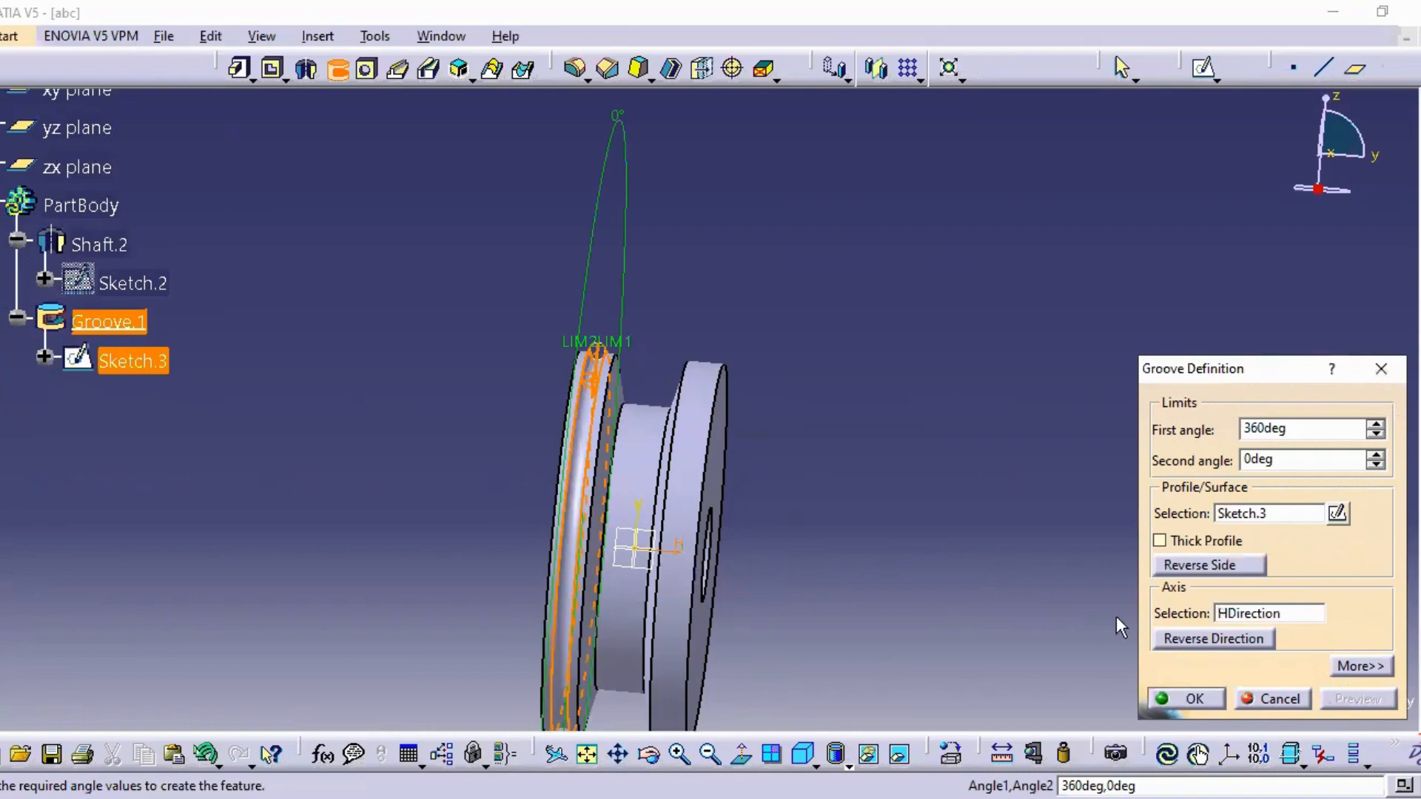
pyautogui.click(1174, 699)
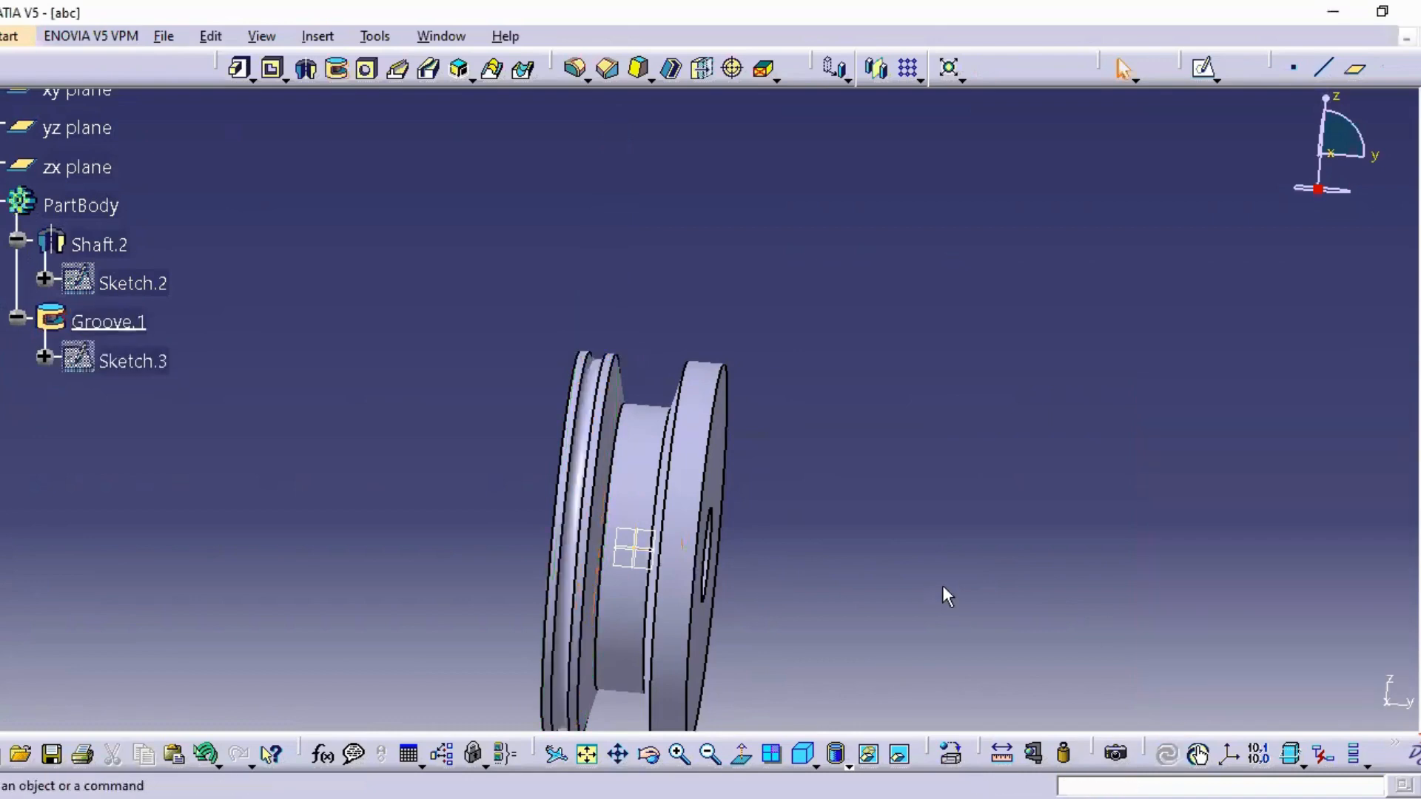
pyautogui.moveTo(945, 558); pyautogui.dragTo(935, 507, button='middle')
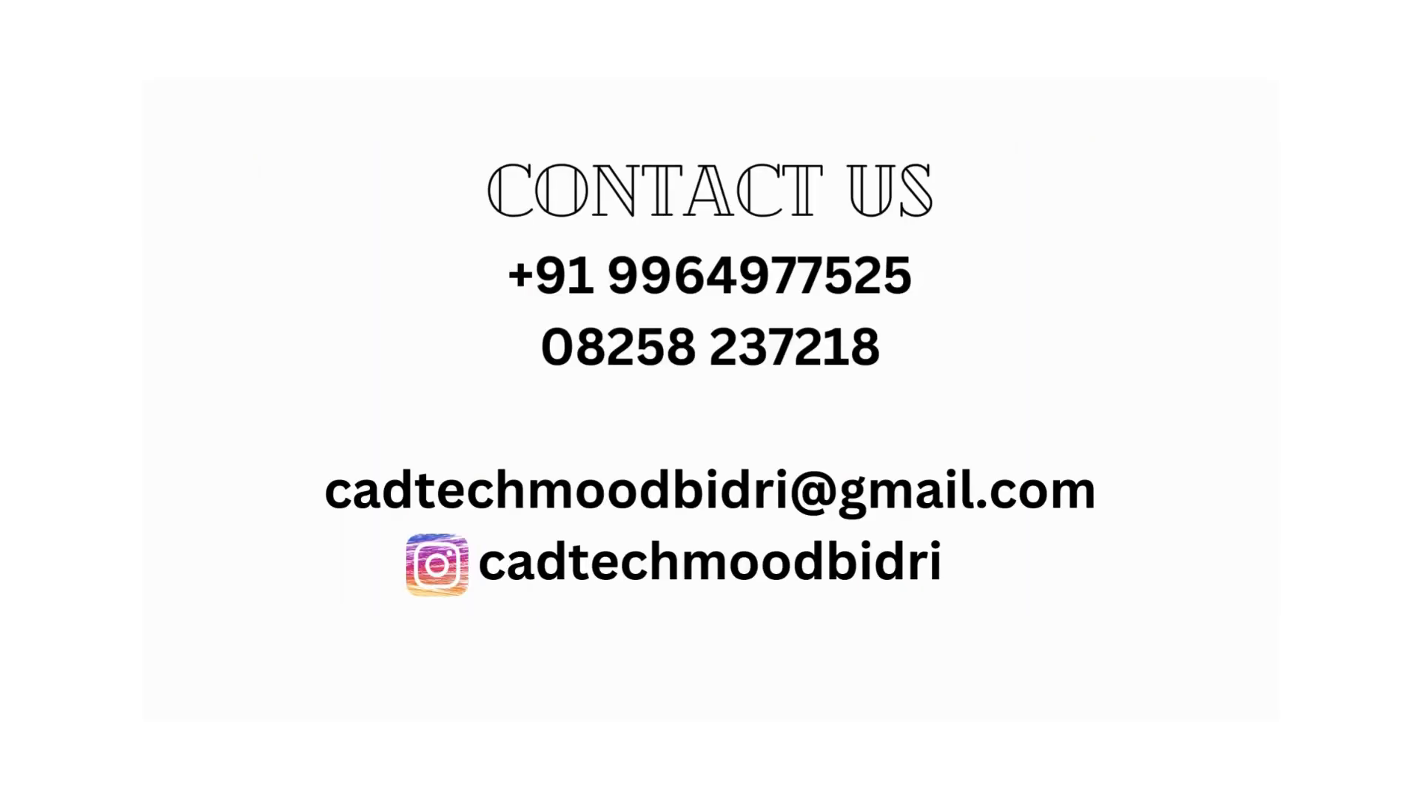